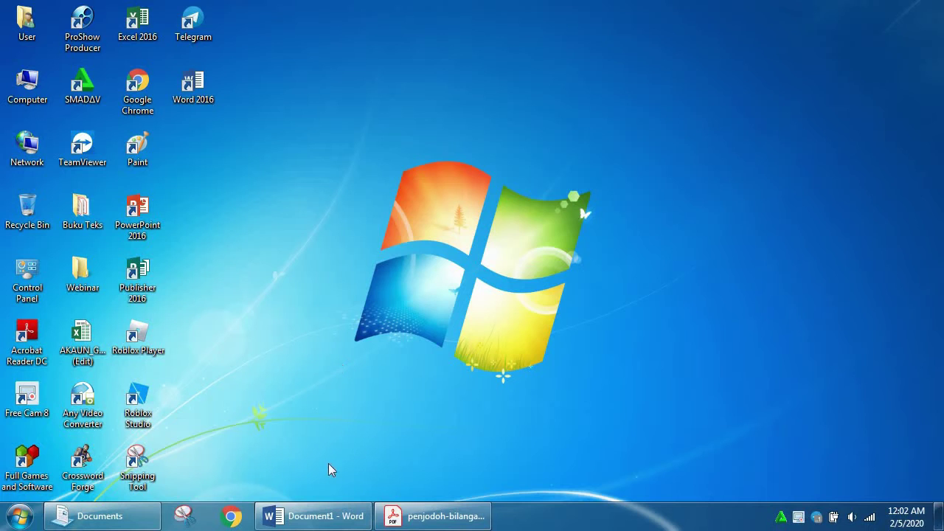
Step: Look through the sample crossword and word-search worksheets in the open Word document, and minimize it
left_click(313, 517)
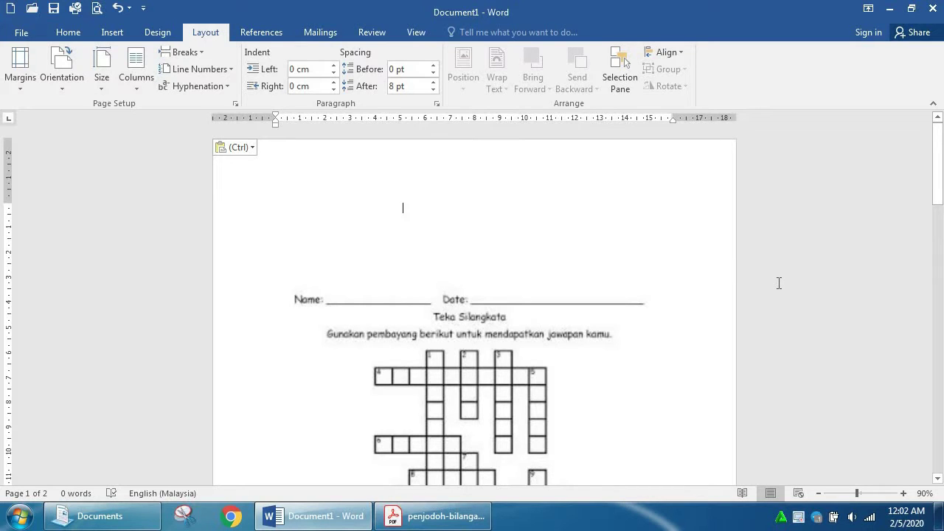
scroll(779, 284, "down", 2)
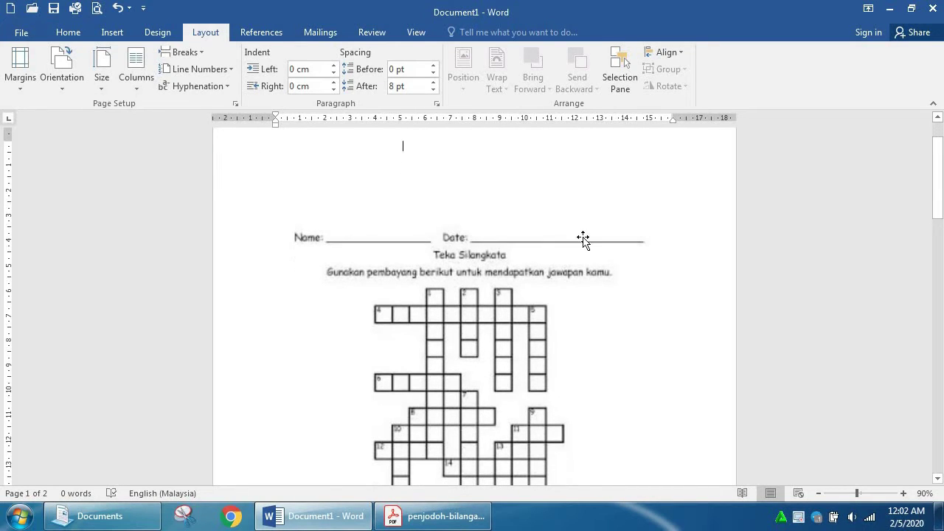
scroll(705, 274, "down", 3)
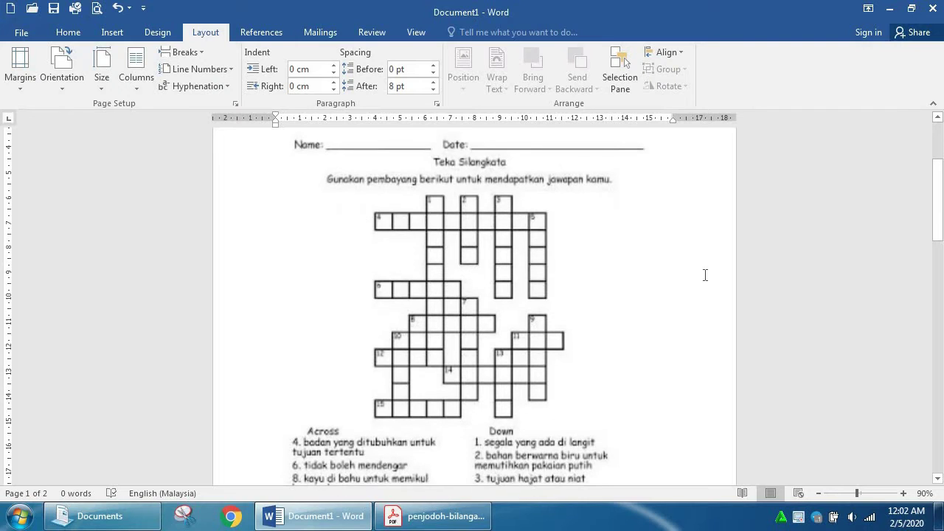
scroll(706, 275, "down", 10)
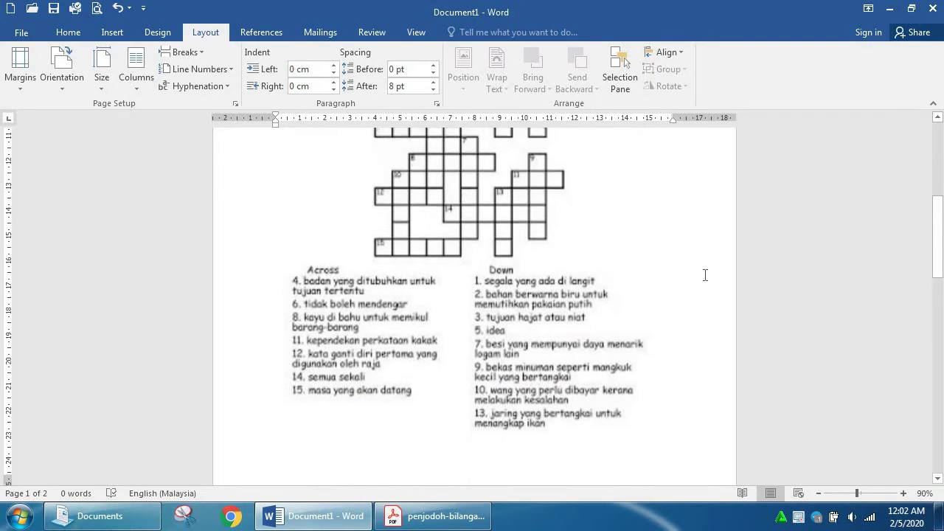
scroll(705, 278, "down", 9)
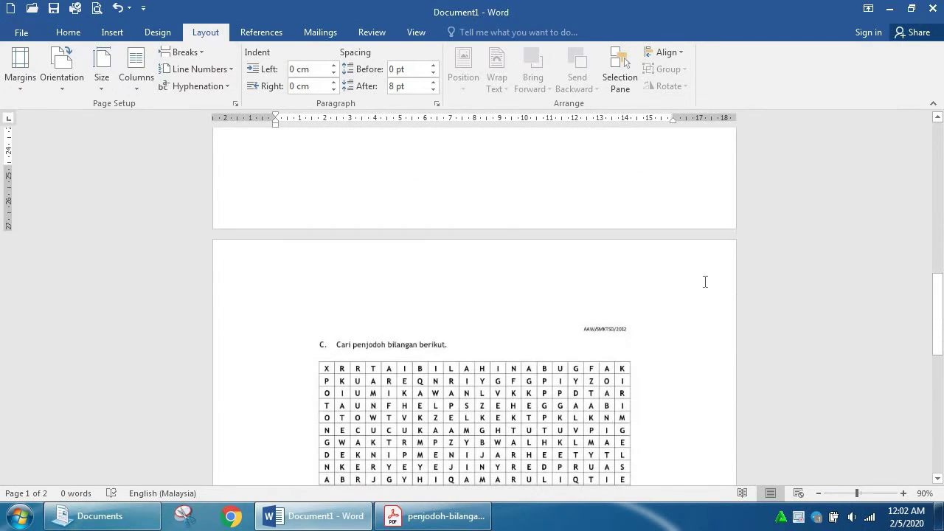
scroll(706, 282, "down", 4)
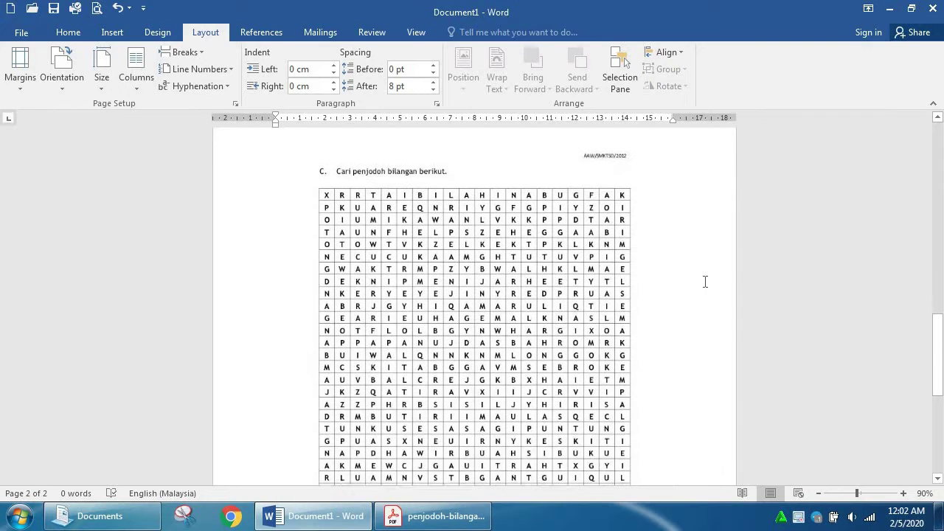
scroll(705, 282, "down", 3)
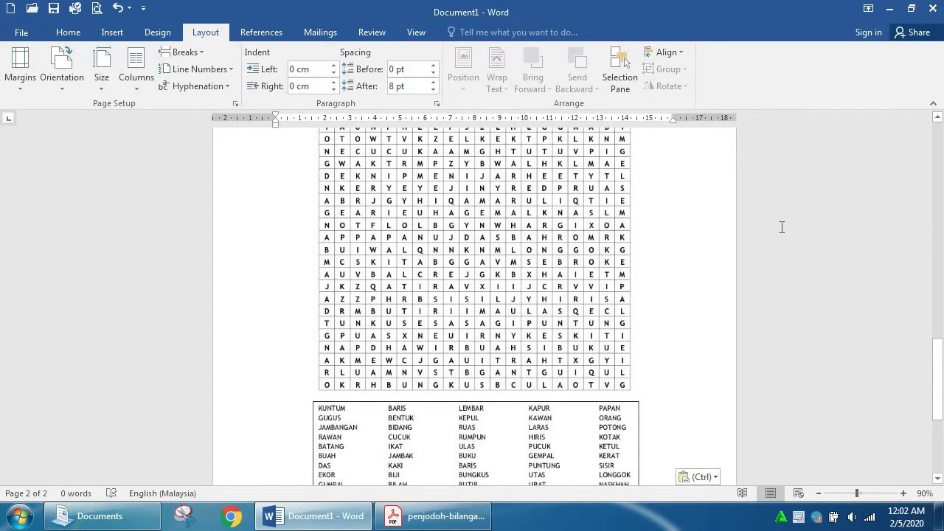
left_click(890, 9)
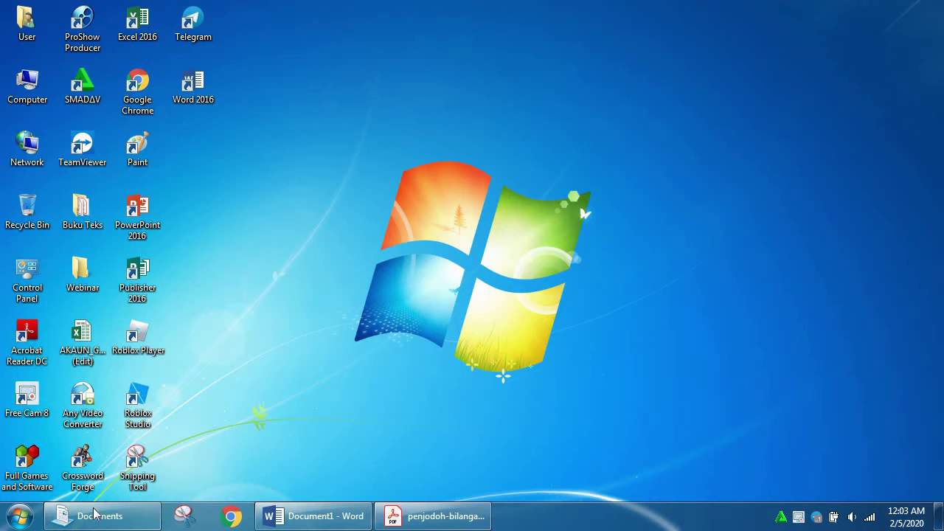
Step: Install Crossword Forge from Crossword_Forge_v5.6.1_Activated in the Documents library, finish the setup, and close the launched program and the folder window
left_click(126, 515)
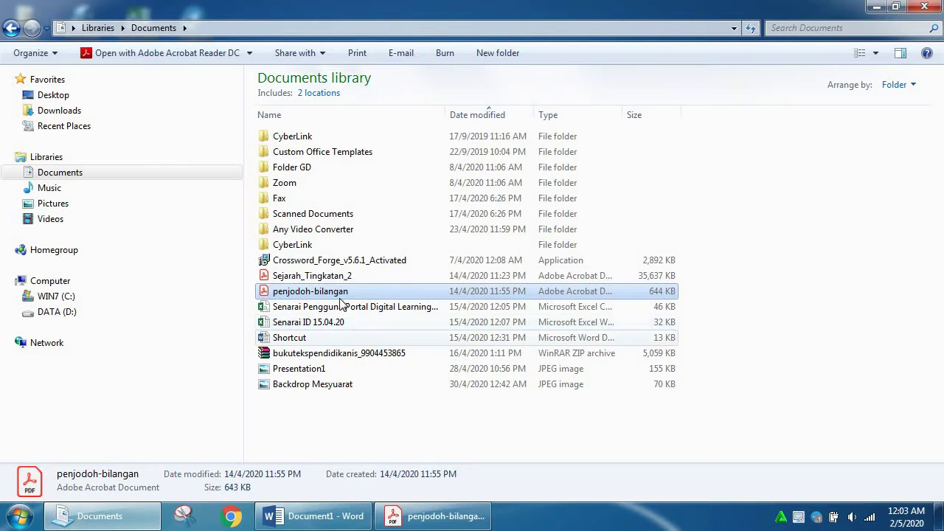
left_click(360, 263)
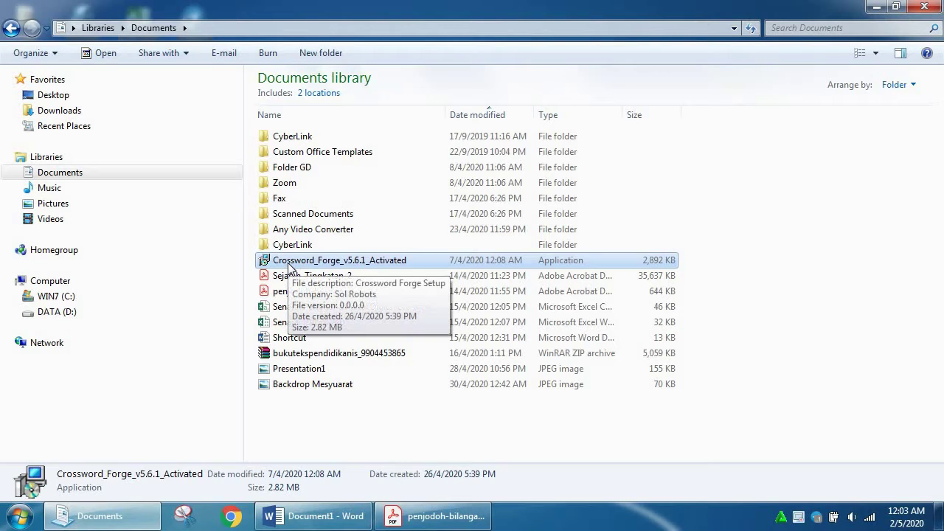
double_click(371, 262)
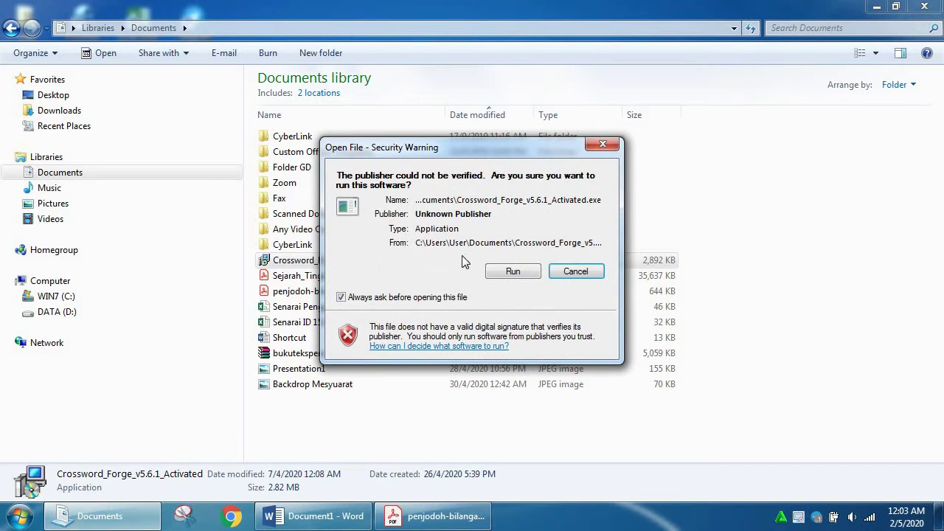
left_click(516, 274)
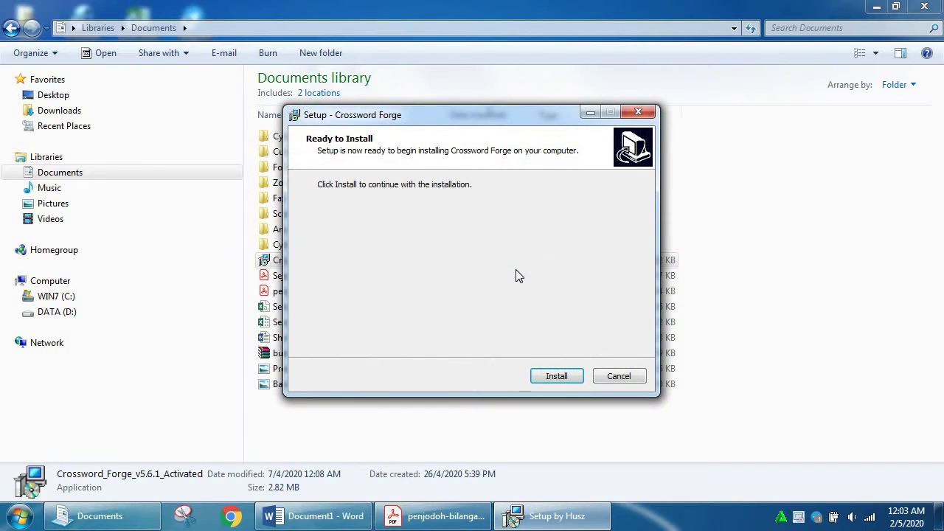
left_click(565, 378)
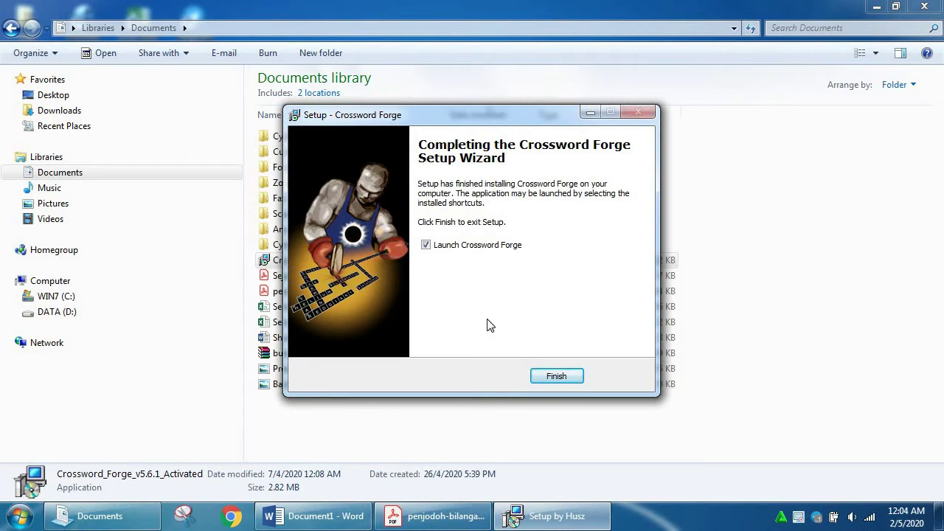
left_click(550, 377)
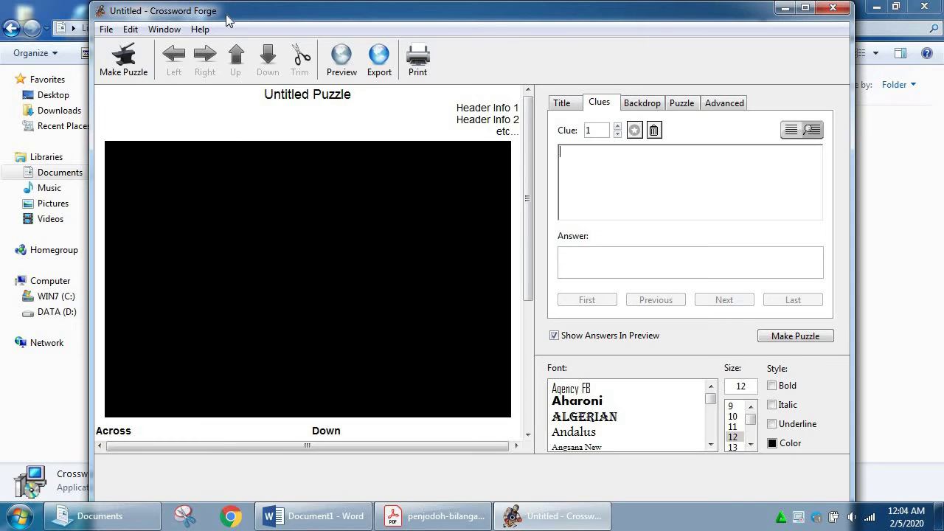
left_click(836, 9)
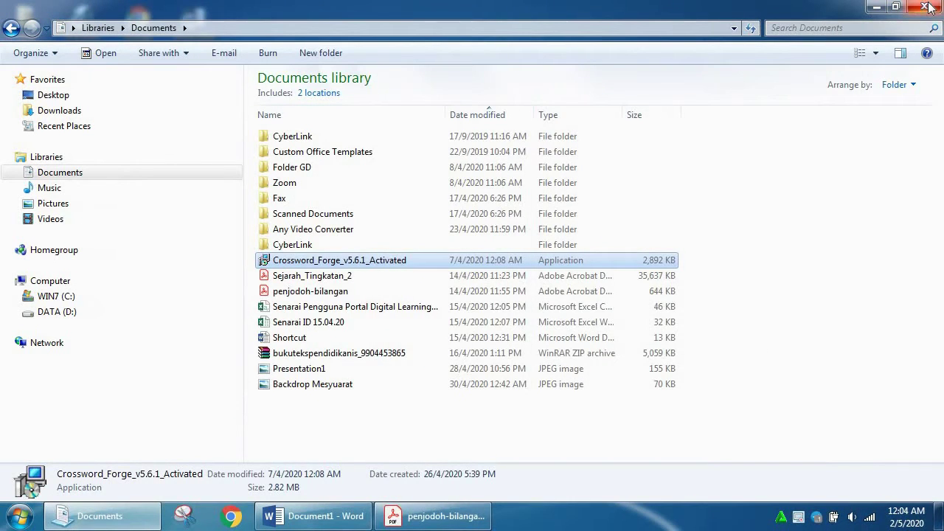
left_click(927, 7)
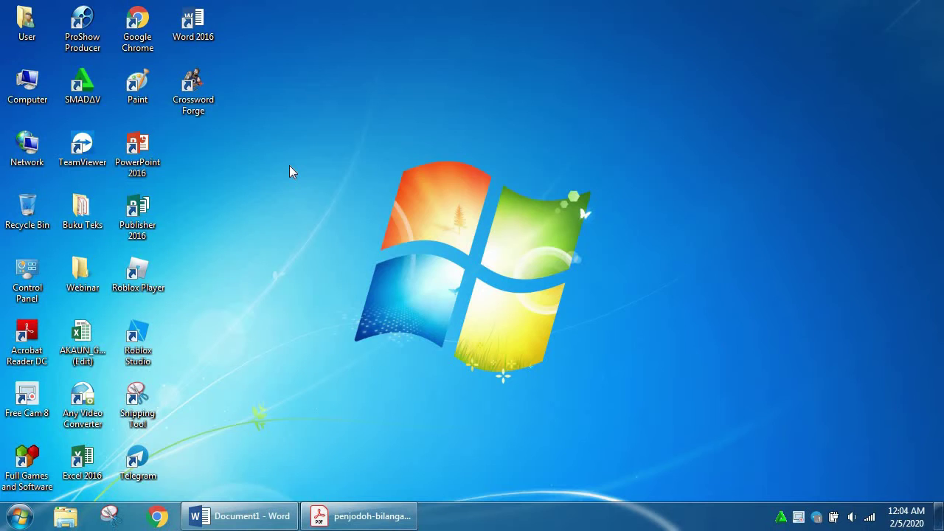
Step: Launch Crossword Forge from the desktop and maximize its window
left_click(200, 84)
double_click(200, 84)
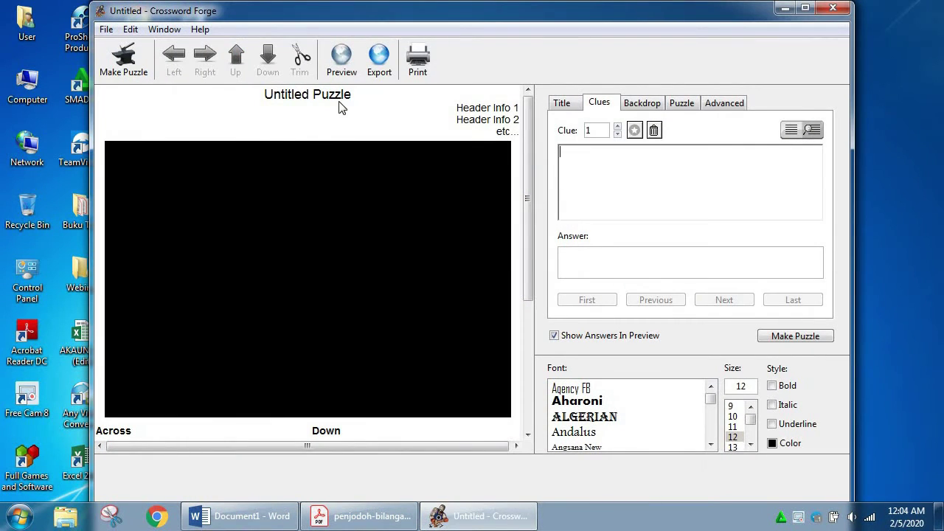
left_click(806, 9)
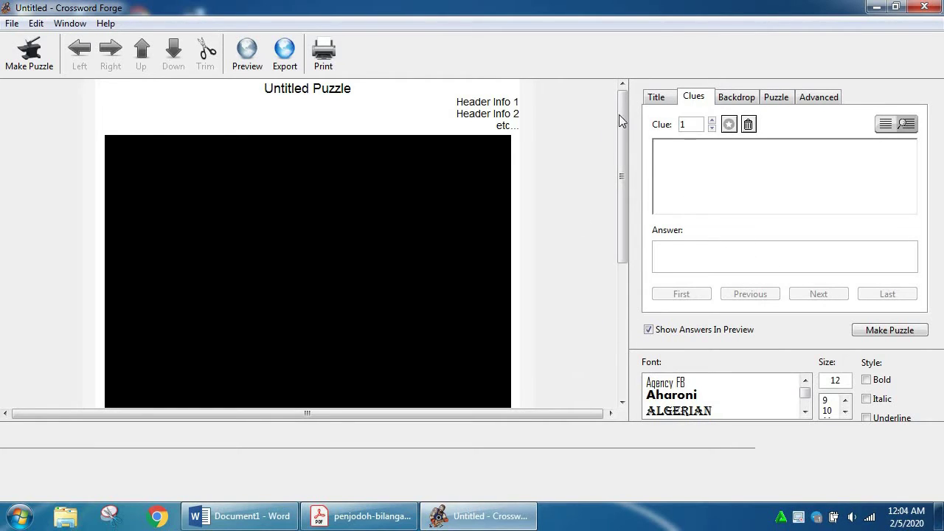
Step: Replace the puzzle's primary title with "Teka Silang Kata BM"
left_click(662, 104)
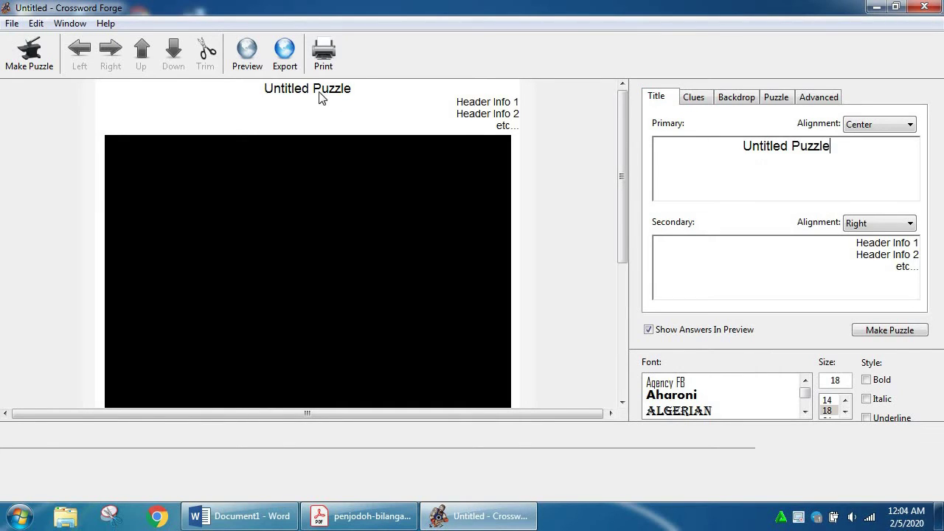
triple_click(779, 149)
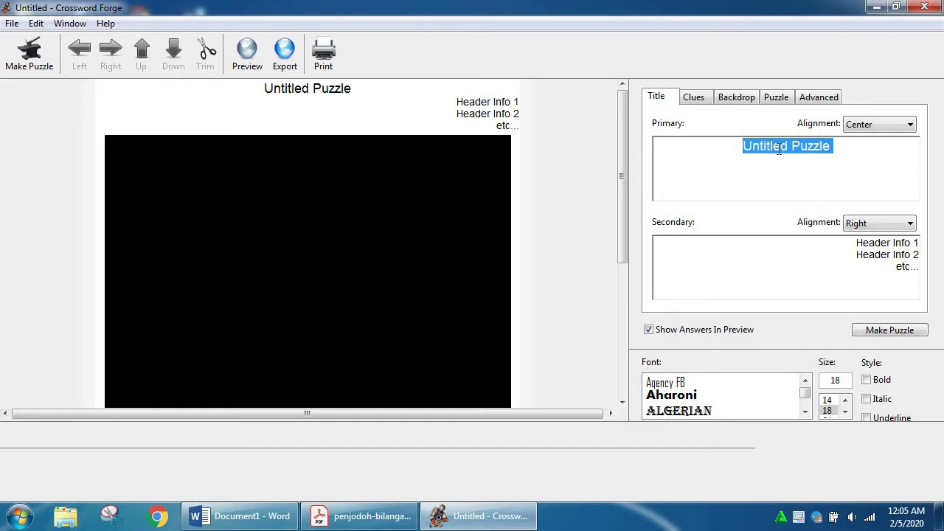
type("T")
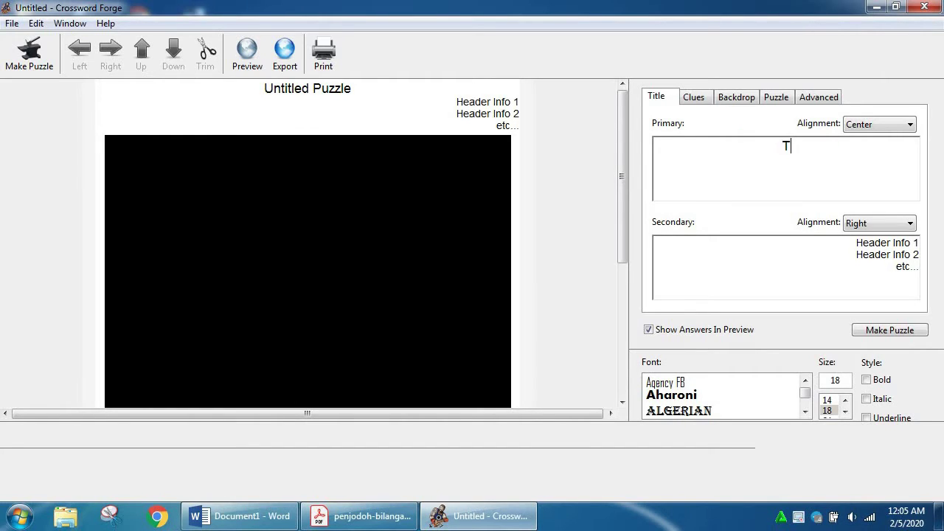
type("eka Sila")
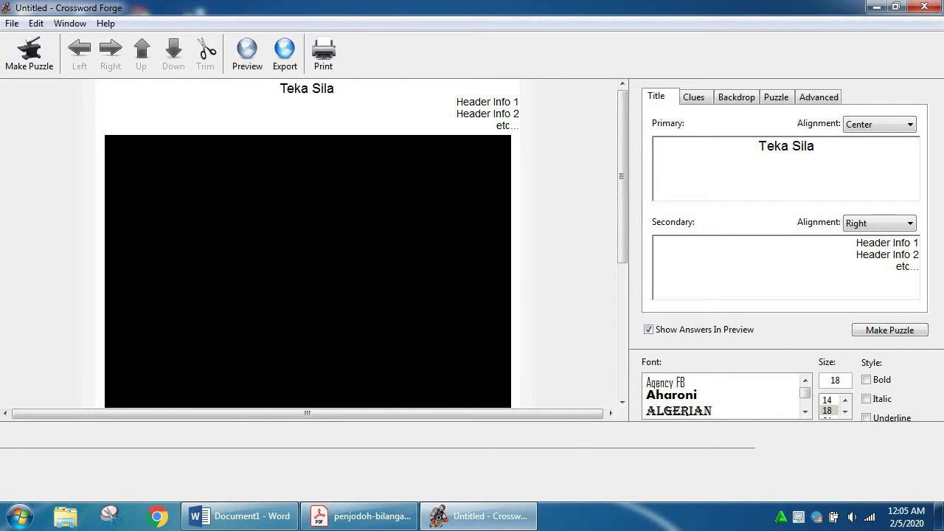
type("ng Kata")
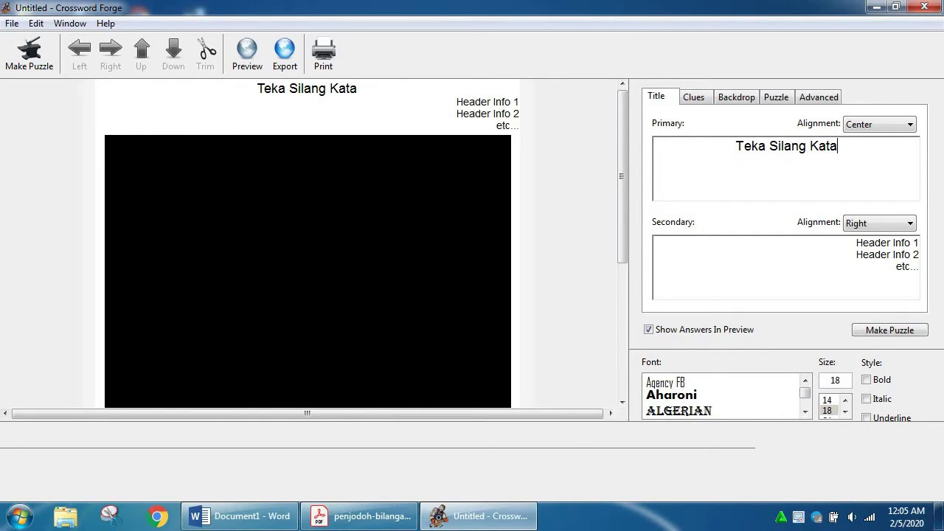
type(" BM")
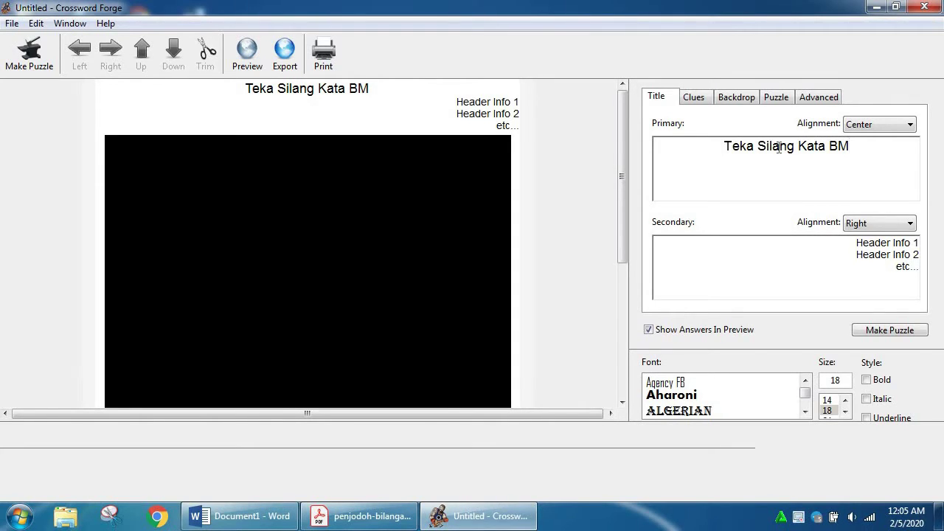
Step: Try left and right alignment for the primary title and return it to Center
left_click(910, 127)
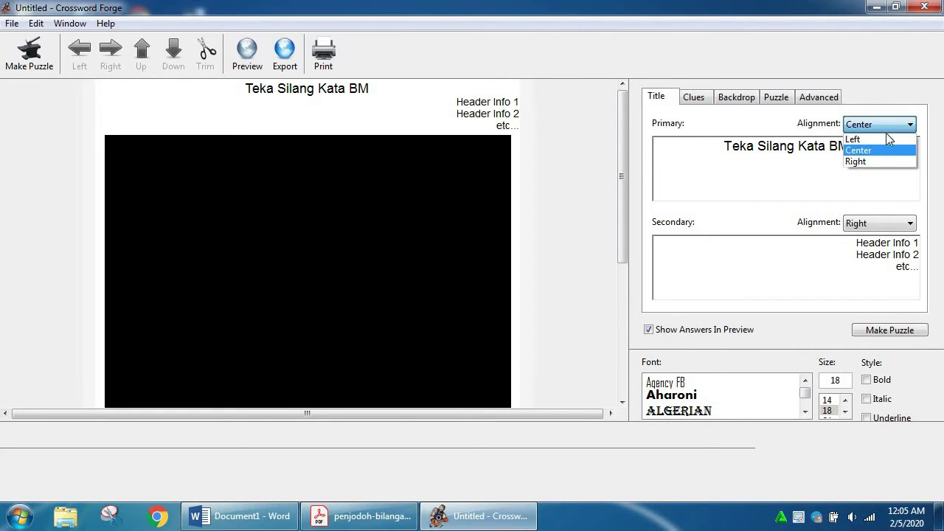
left_click(886, 140)
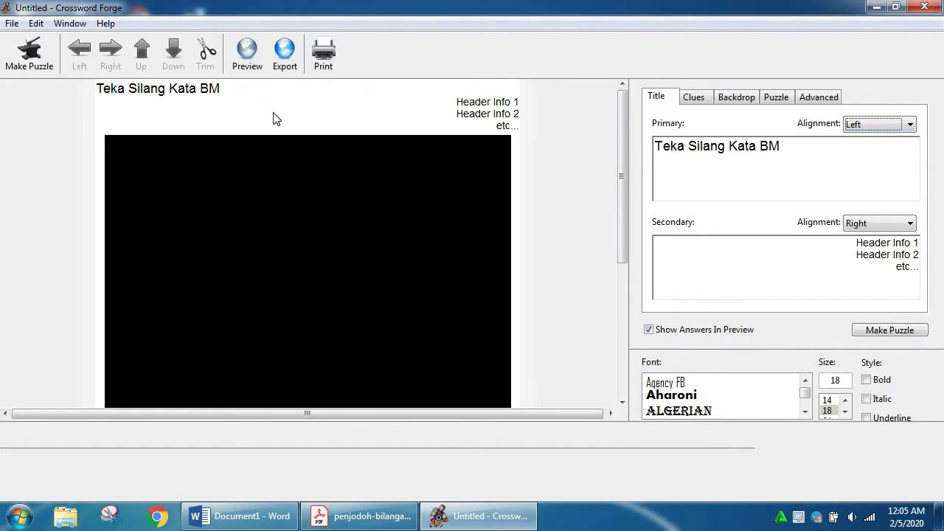
left_click(910, 127)
left_click(909, 159)
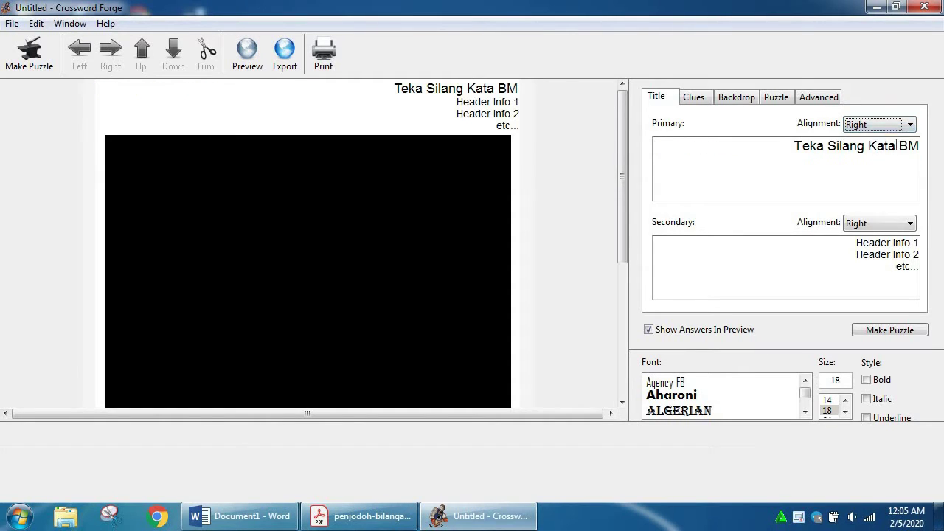
left_click(910, 127)
left_click(874, 149)
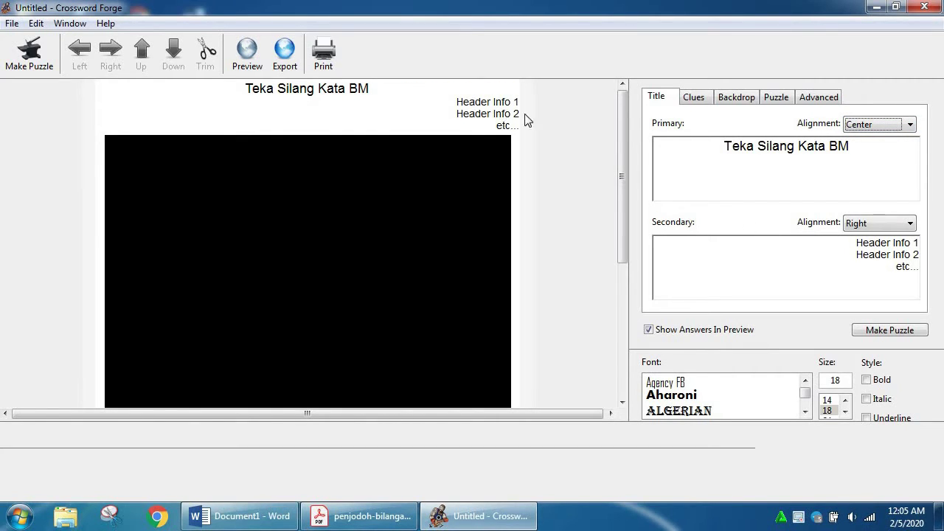
Step: Align the secondary header to the left and replace its first line with "Nama :" followed by a long underscore blank
left_click(913, 226)
left_click(884, 238)
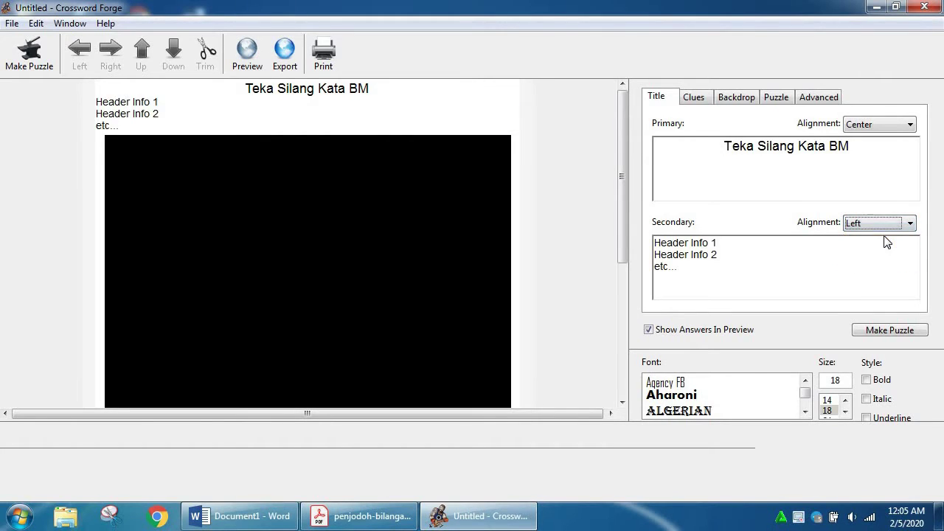
left_click_drag(726, 244, 654, 251)
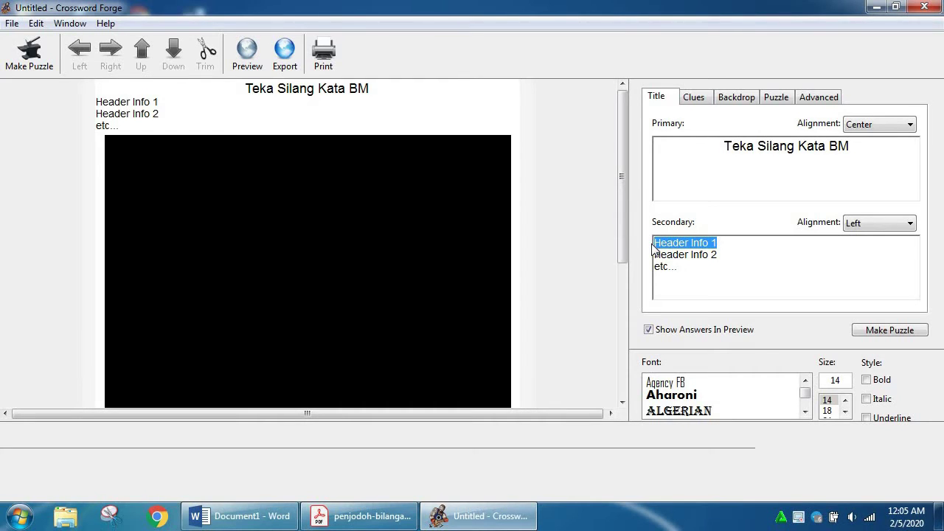
type("N")
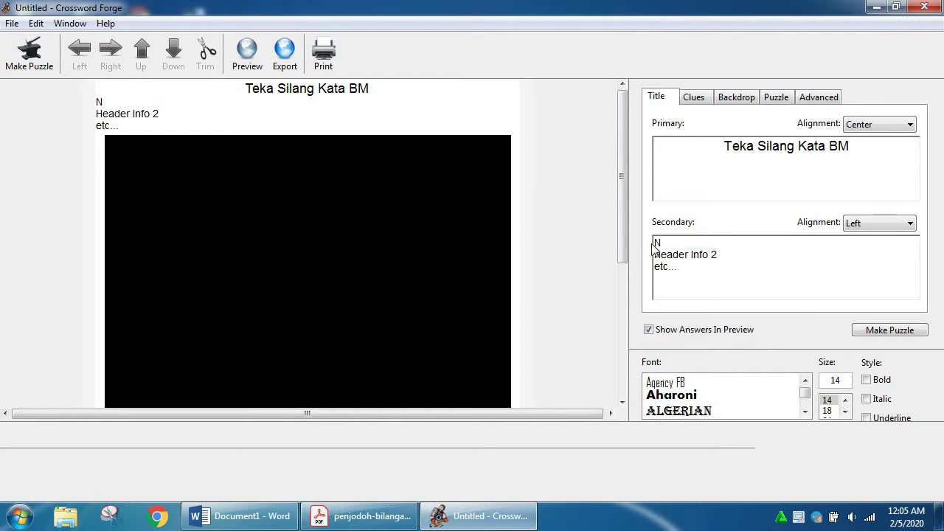
type("ama : _________")
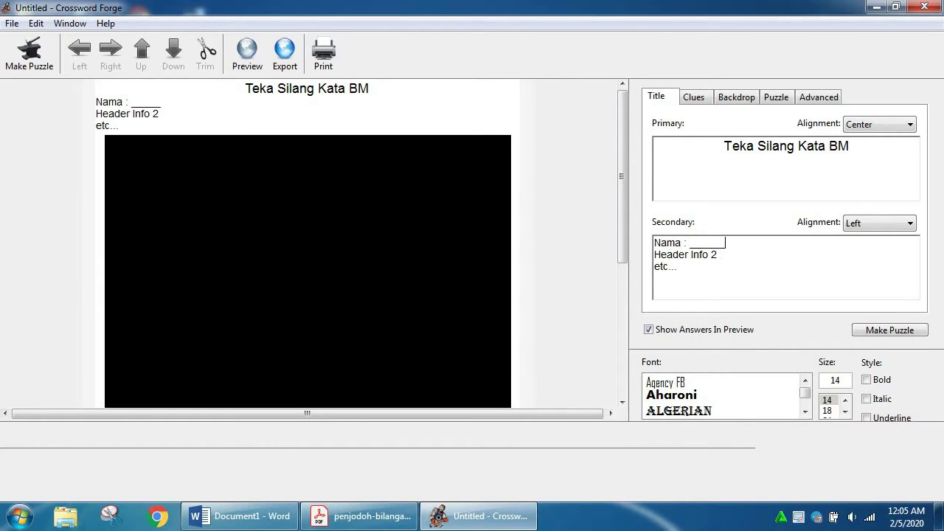
type("_________")
type("_")
Step: Replace the second header line with "Kelas :" and a shorter underscore blank, and remove the "etc..." line
left_click_drag(717, 256, 656, 256)
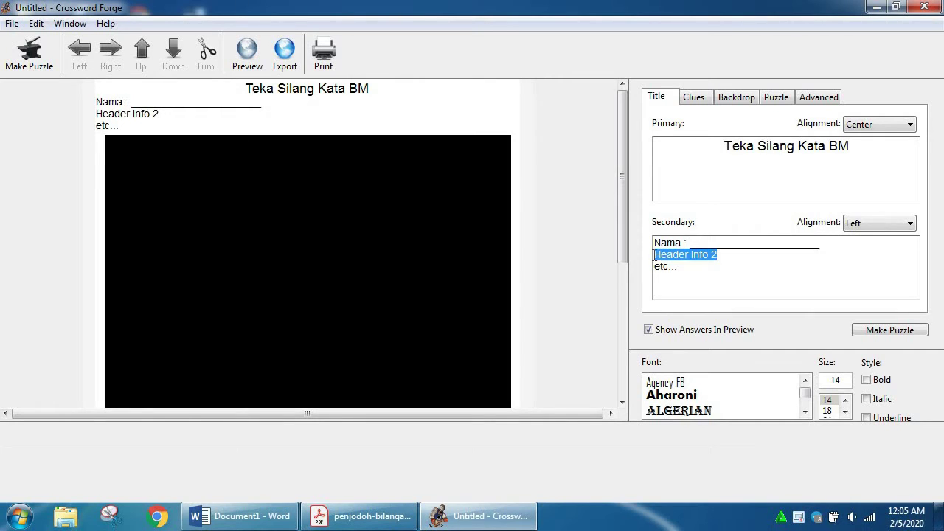
type("Kel")
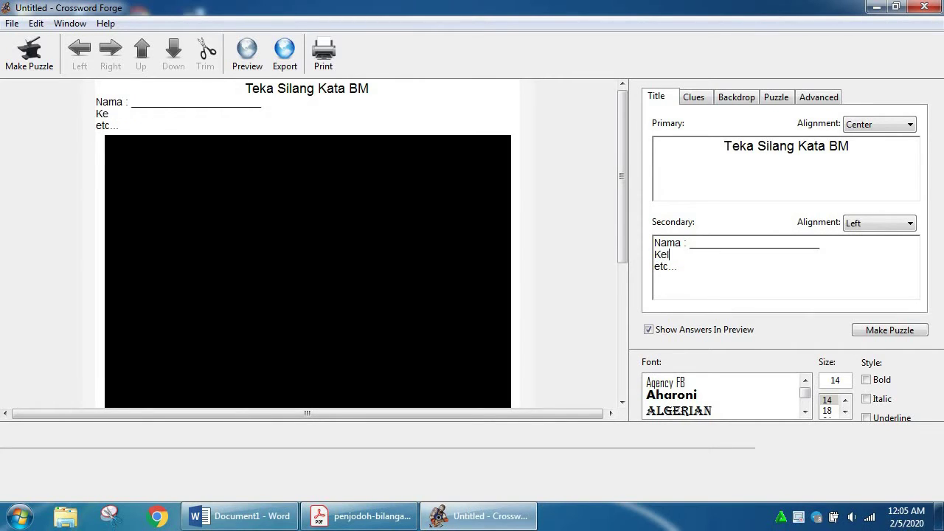
type("as :")
type("__")
key("BackSpace")
key("BackSpace")
key("BackSpace")
key("BackSpace")
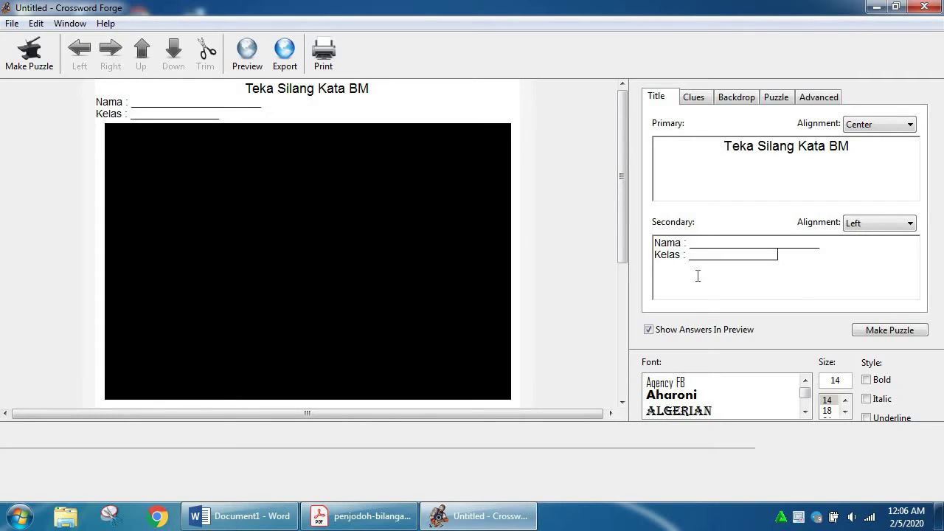
Step: Enter "Apakah haiwan berkaki empat ?" as the text of clue 1, with "lembu" as its answer
double_click(717, 257)
left_click(697, 98)
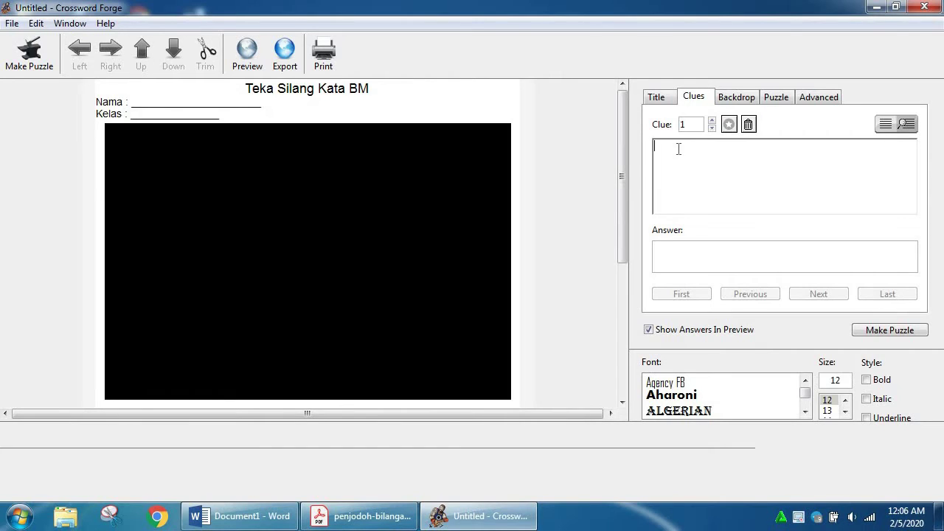
type("Apakah")
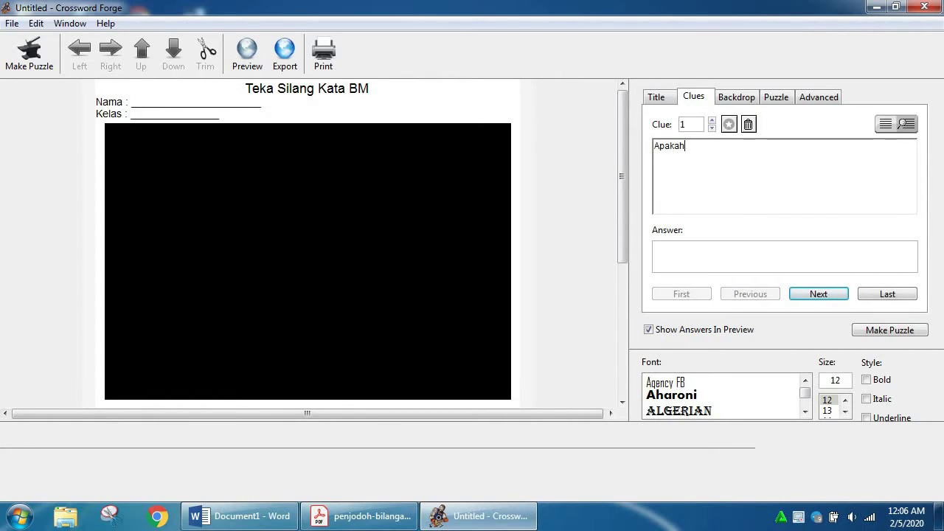
type(" haiwan berkaki")
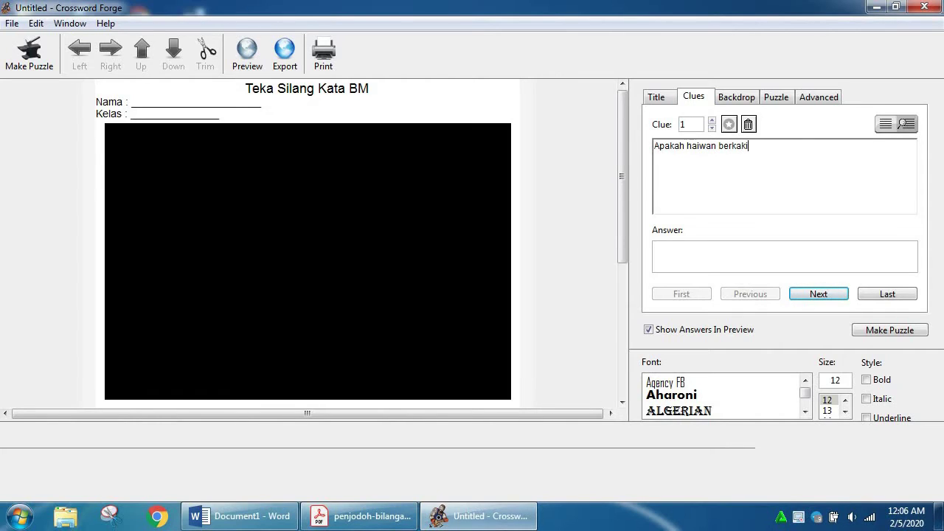
type(" emp")
type("at ?")
type("lembu")
Step: Look at the opening questions on page 1 of penjodoh-bilangan.pdf in Acrobat Reader and return to Crossword Forge
left_click(379, 521)
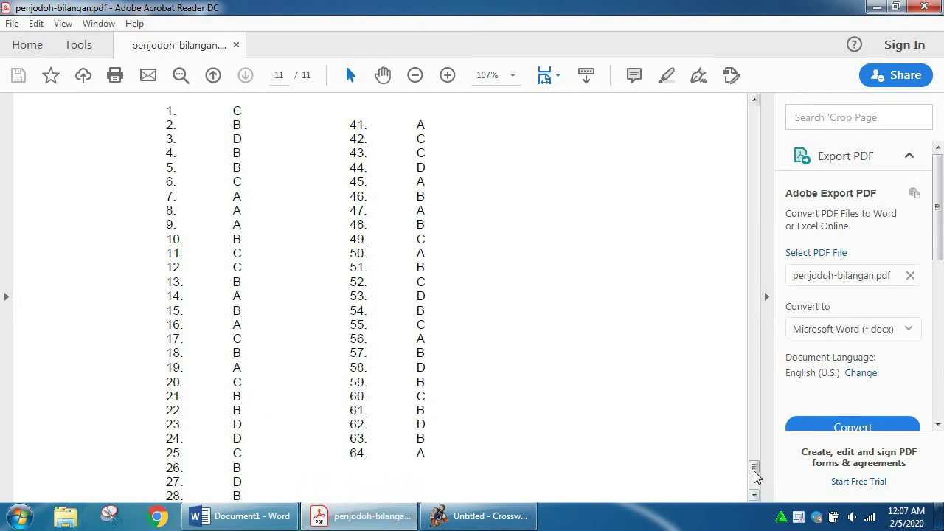
left_click_drag(756, 469, 756, 109)
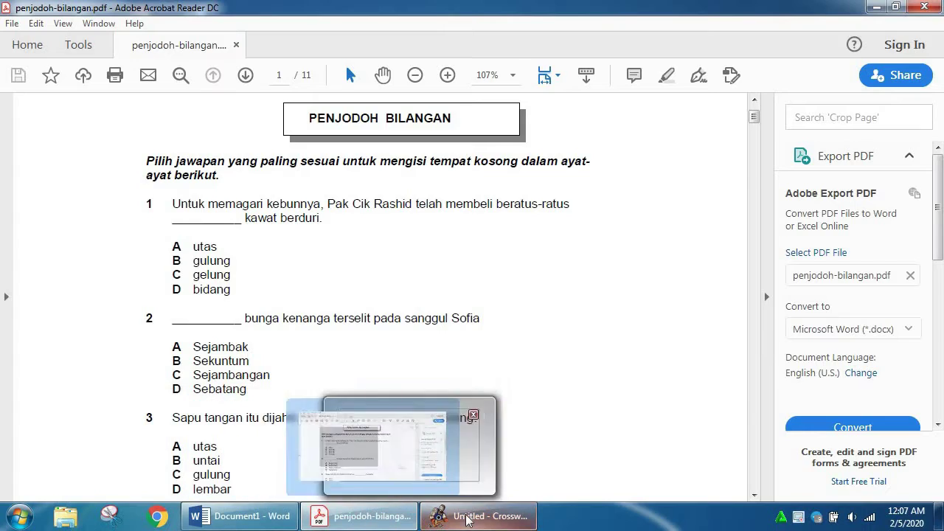
left_click(439, 515)
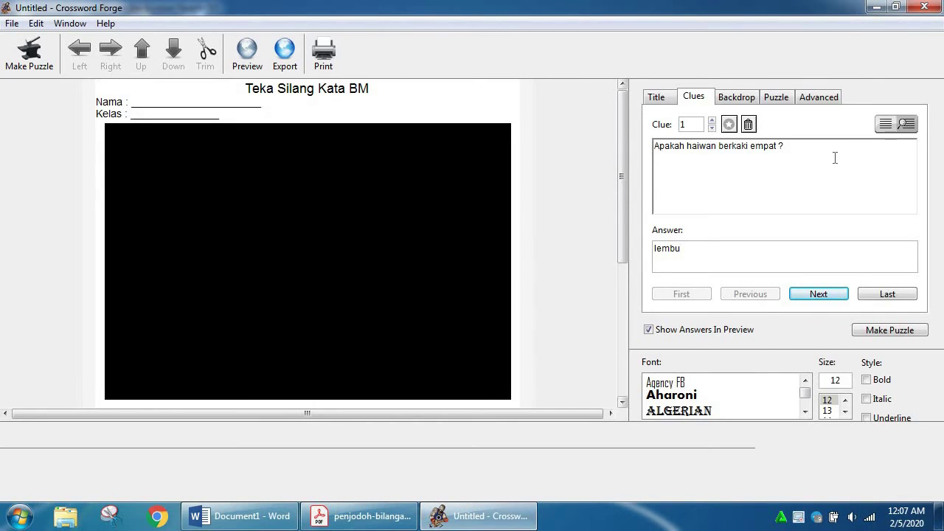
Step: Clear the sample question and its answer "lembu" from clue 1
left_click_drag(804, 146, 638, 144)
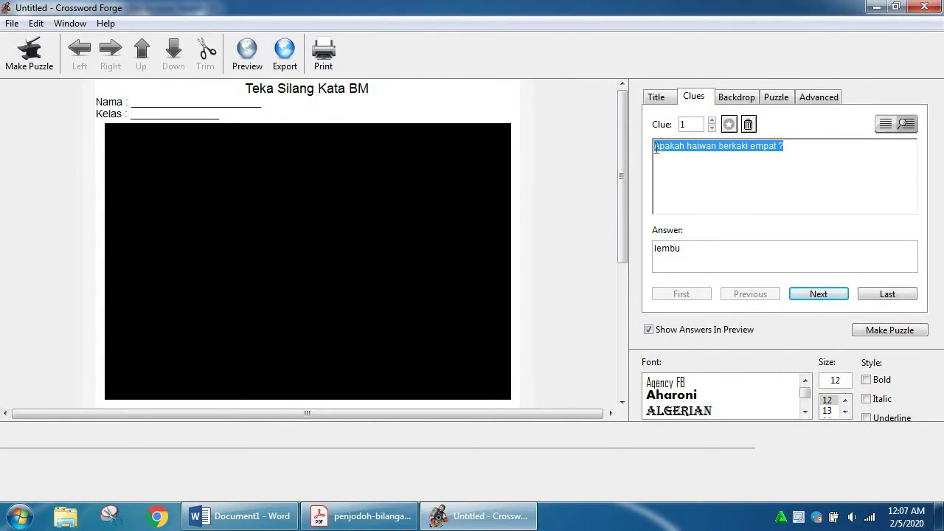
key("BackSpace")
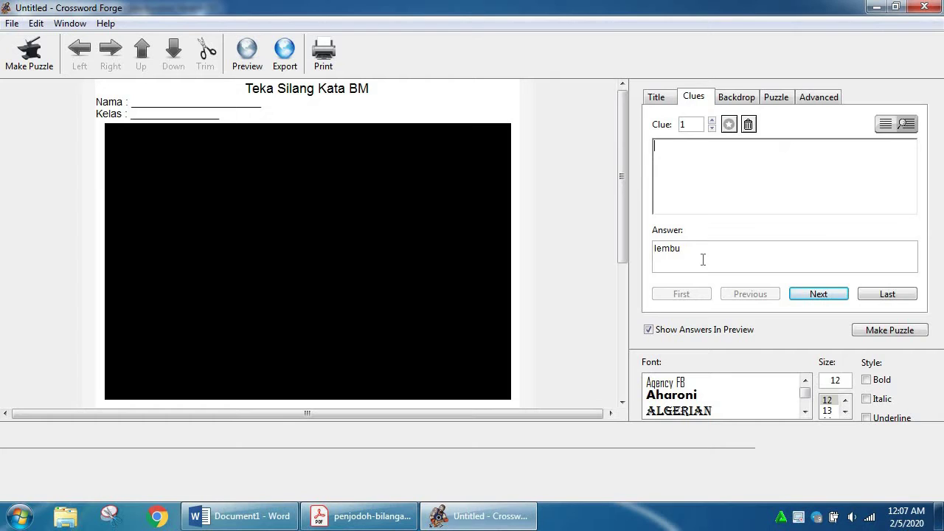
double_click(653, 249)
key("BackSpace")
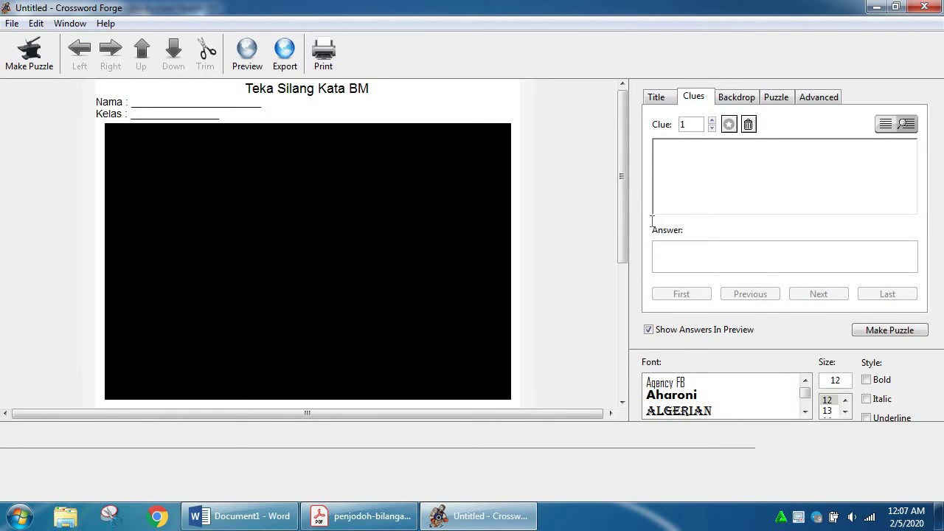
Step: Copy question 1 about "kawat berduri", including its number, from penjodoh-bilangan.pdf in Acrobat Reader into clue 1 in Crossword Forge
left_click(379, 517)
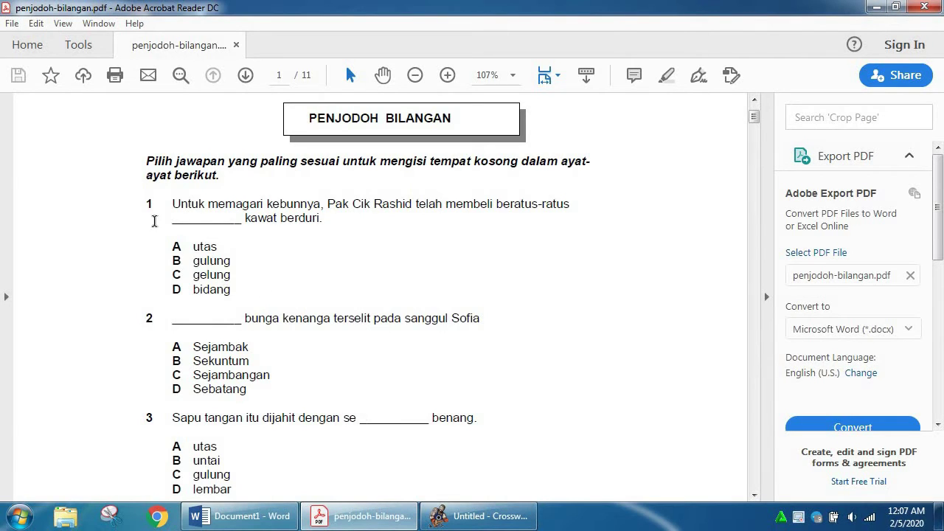
left_click_drag(184, 205, 364, 224)
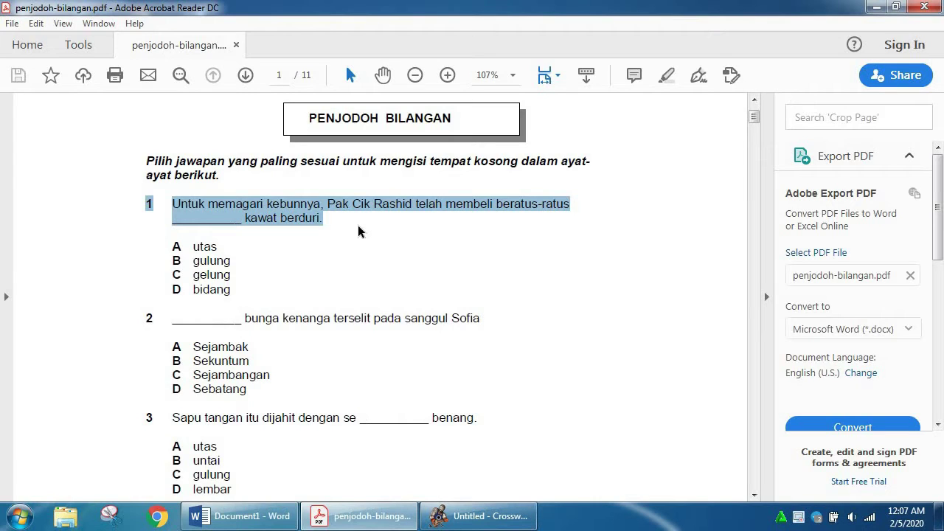
left_click(467, 521)
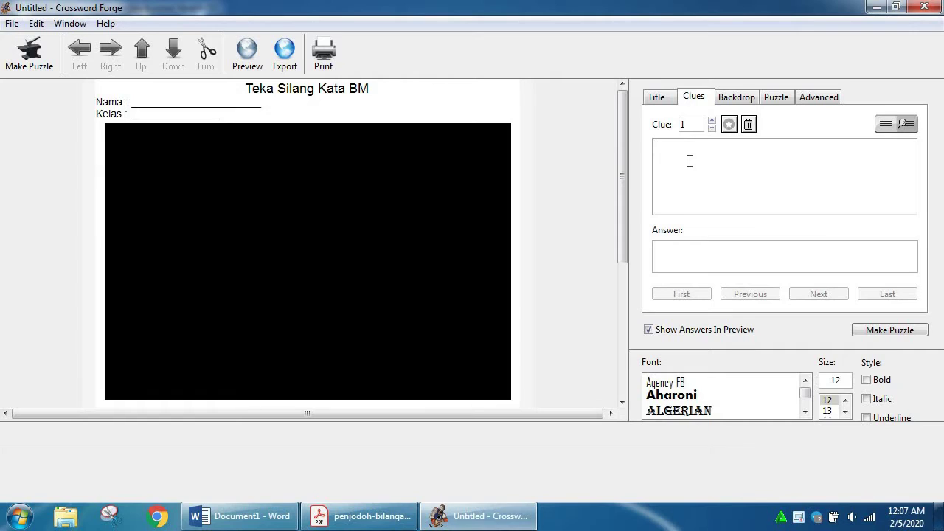
left_click(690, 161)
type("1 Untuk memagari kebunnya, Pak Cik Rashid telah membeli beratus-ratus __________ kawat berduri.")
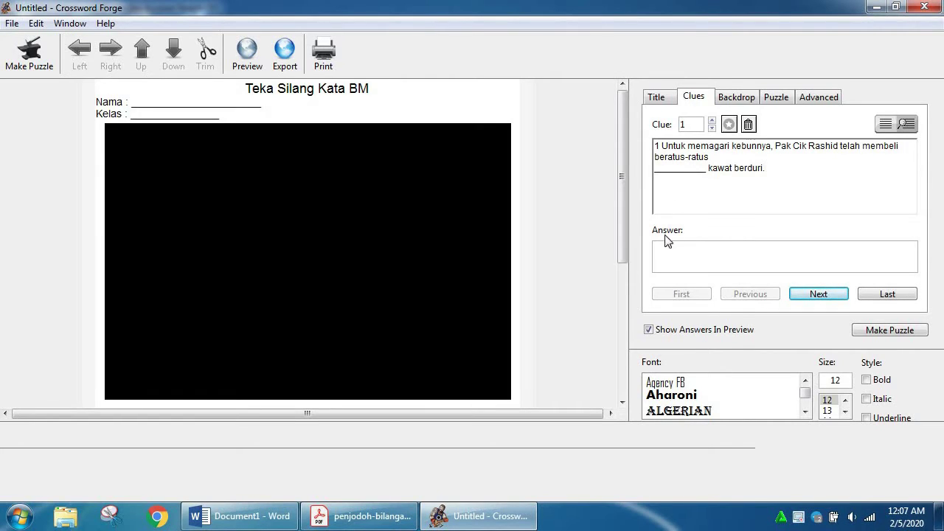
Step: Copy option C "gelung" of question 1 from the Acrobat Reader PDF into clue 1's answer in Crossword Forge
key("alt+Tab")
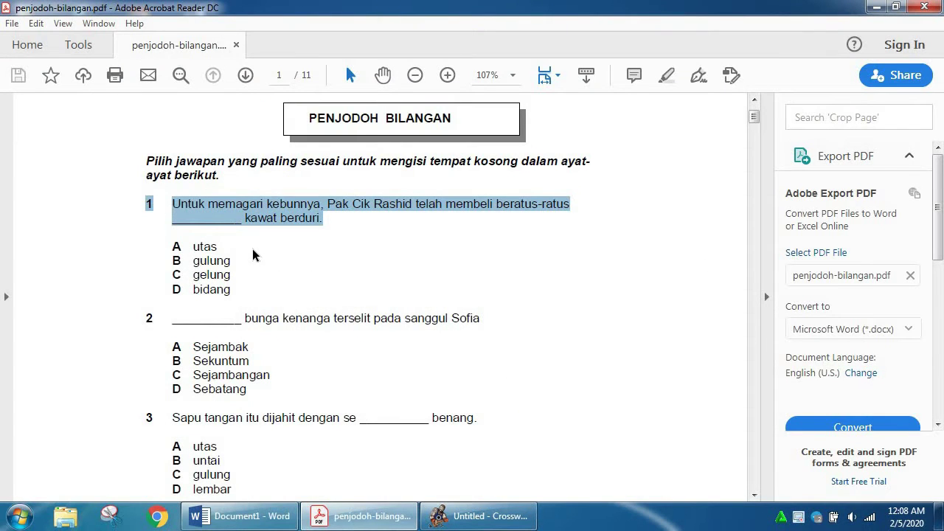
left_click_drag(238, 277, 191, 274)
key("ctrl+c")
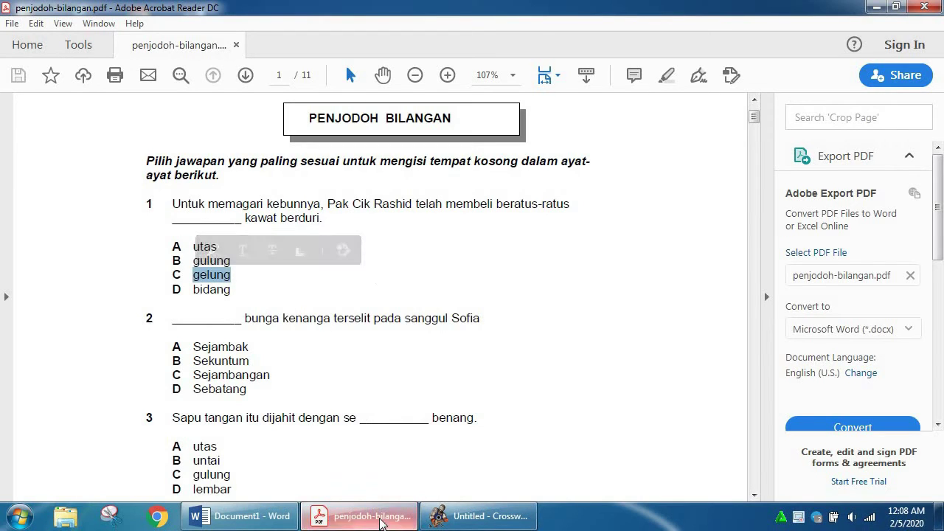
left_click(443, 516)
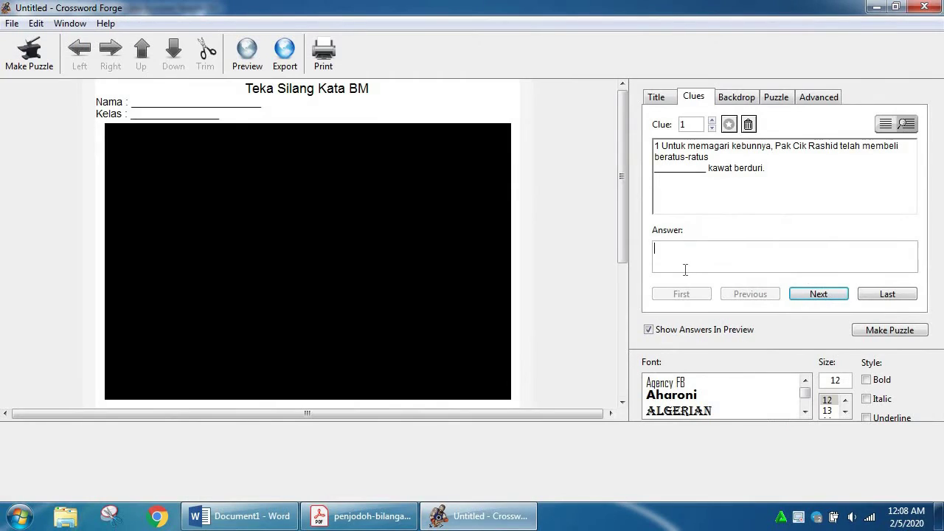
key("ctrl+v")
Step: Add clue 2 and fill its text with question 2 about "bunga kenanga", copied with its number from the Acrobat Reader PDF
left_click(819, 294)
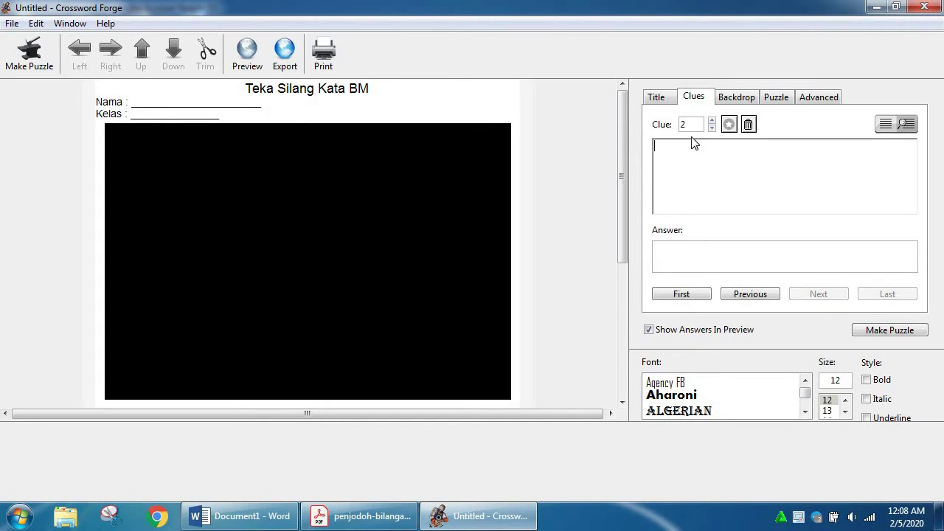
left_click(659, 158)
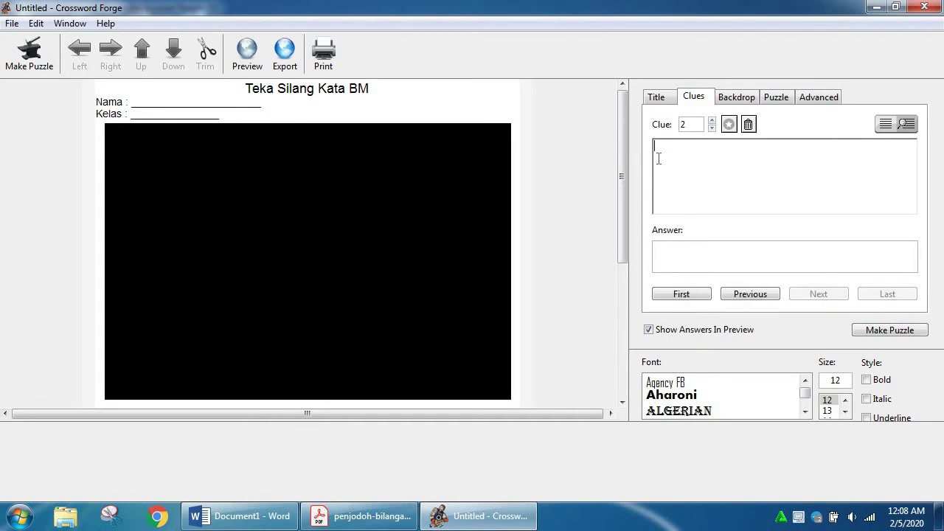
left_click(391, 518)
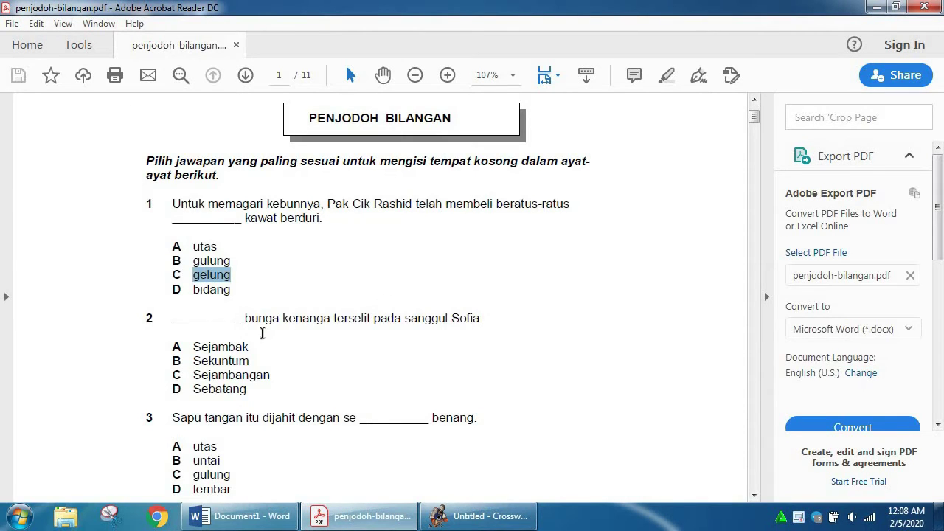
left_click_drag(143, 322, 472, 317)
key("ctrl+c")
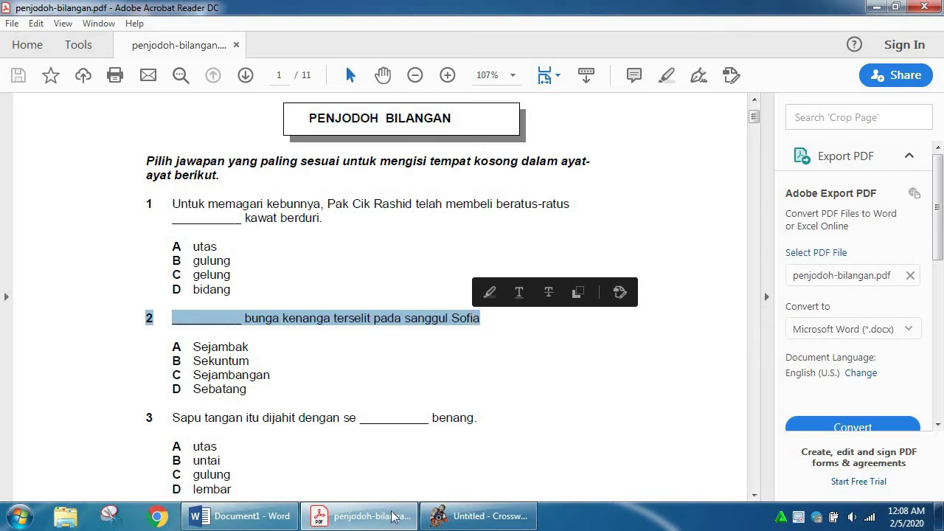
left_click(480, 517)
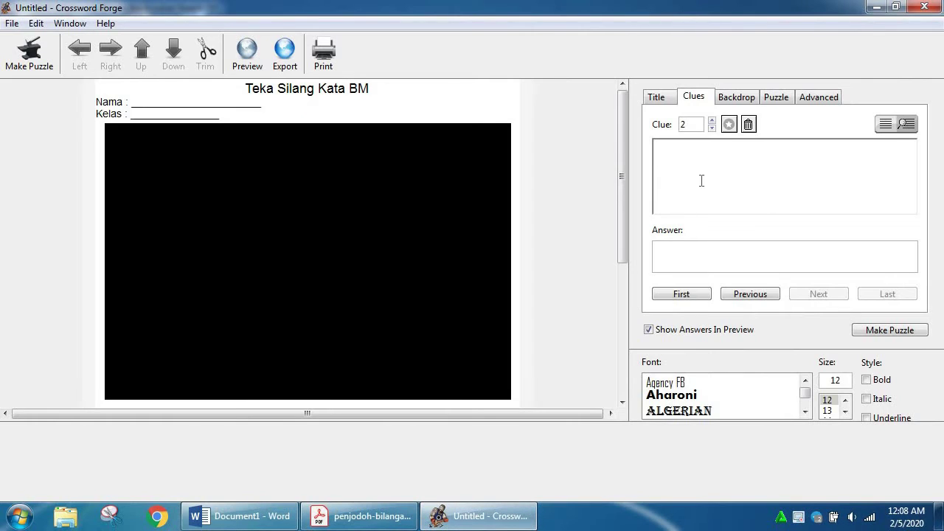
key("ctrl+v")
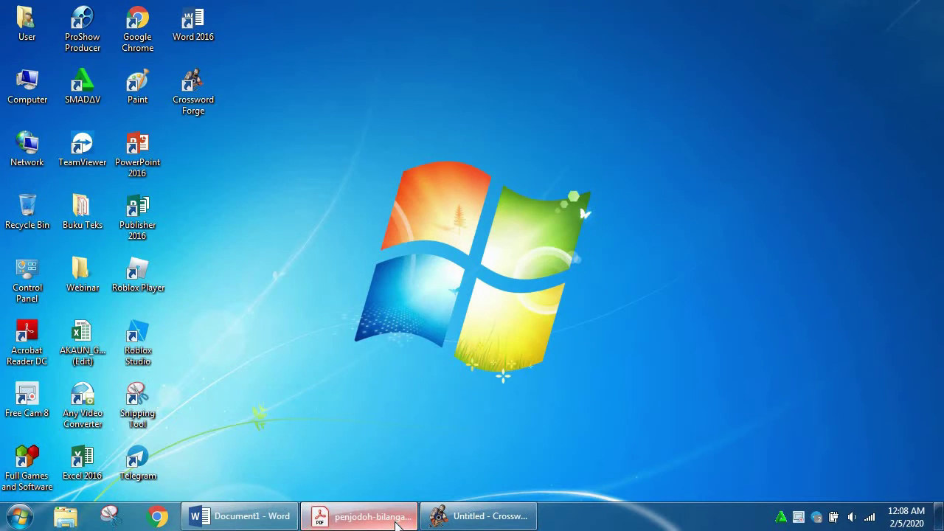
Step: Copy option B "Sekuntum" of question 2 from the Acrobat Reader PDF into clue 2's answer in Crossword Forge
left_click(396, 523)
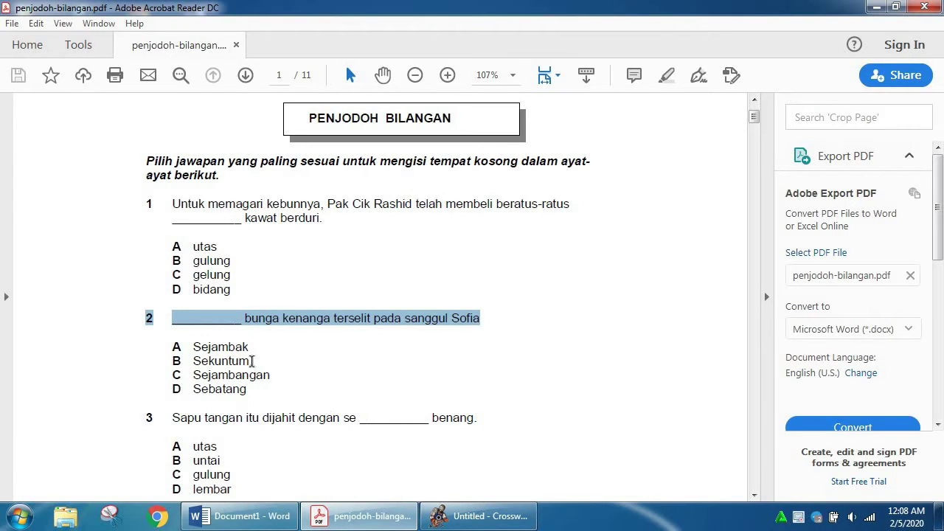
left_click_drag(250, 361, 193, 361)
key("ctrl+c")
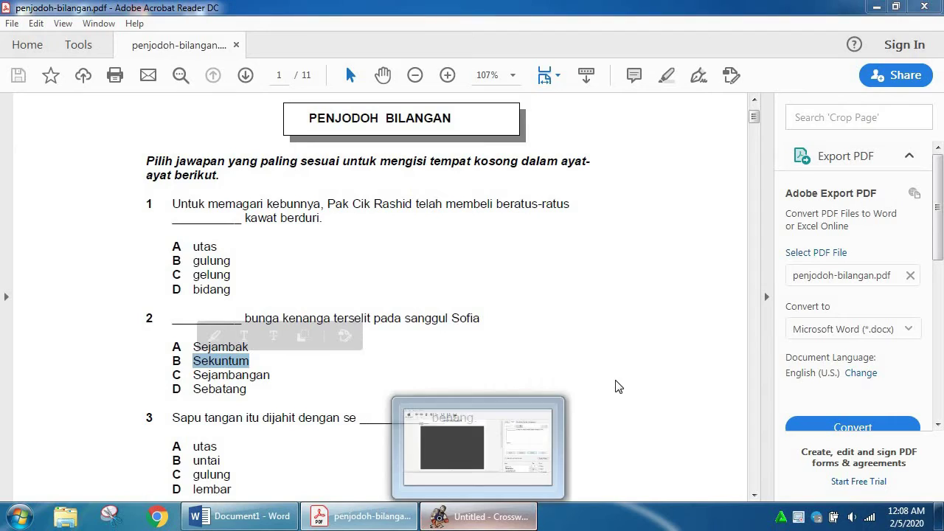
left_click(478, 517)
left_click(680, 268)
key("ctrl+v")
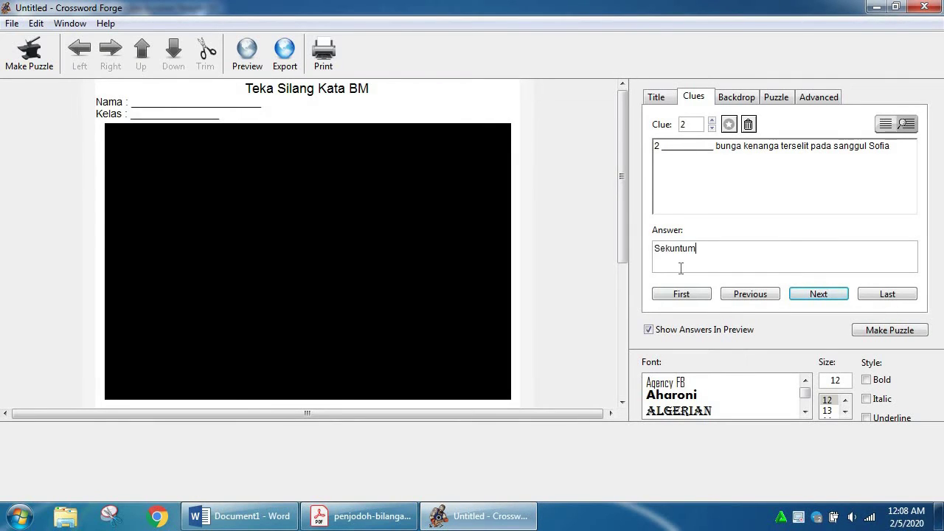
Step: Add clue 3 with the text "3 Sapu tangan itu dijahit dengan se __________ benang.", copied from the Acrobat Reader PDF
left_click(815, 294)
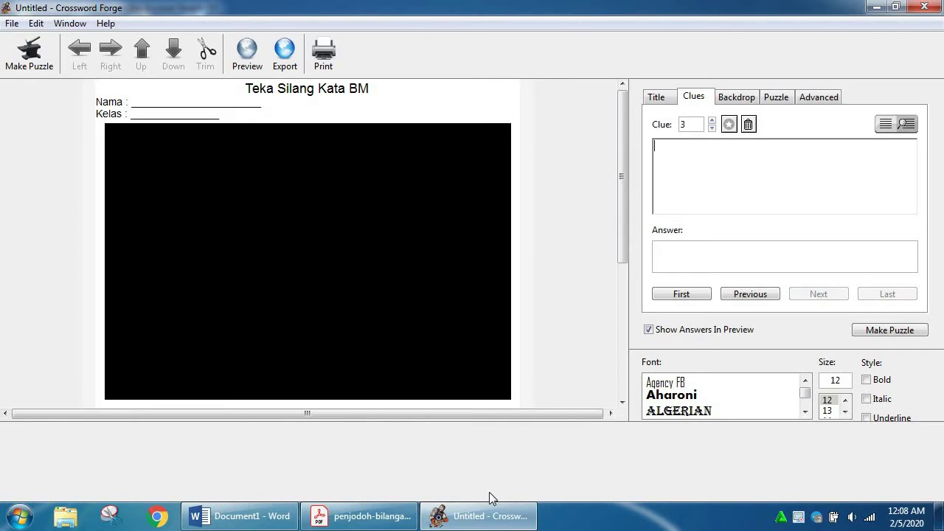
left_click(360, 515)
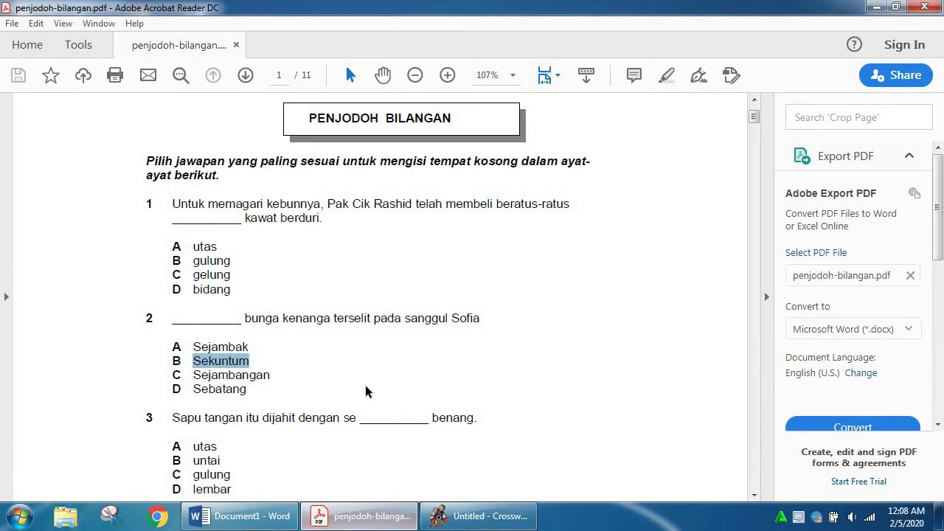
scroll(369, 371, "down", 2)
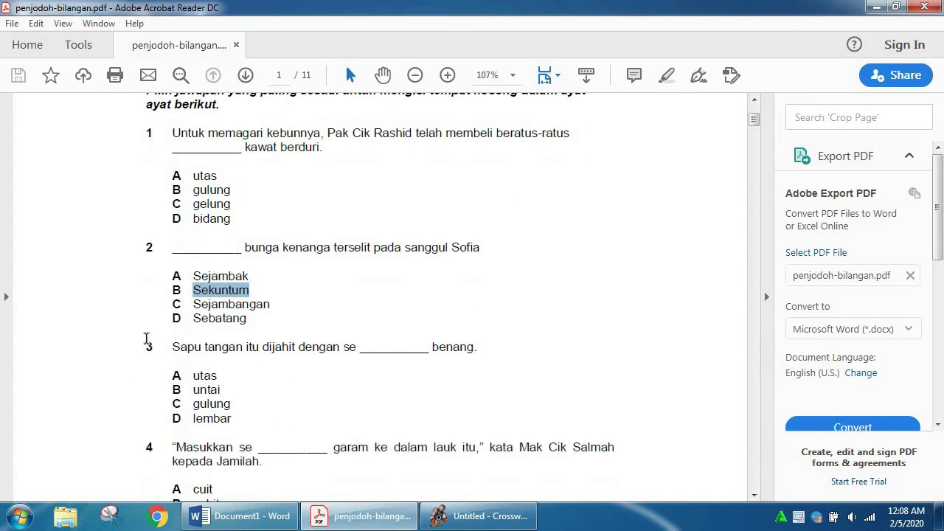
left_click_drag(146, 339, 487, 352)
key("ctrl+c")
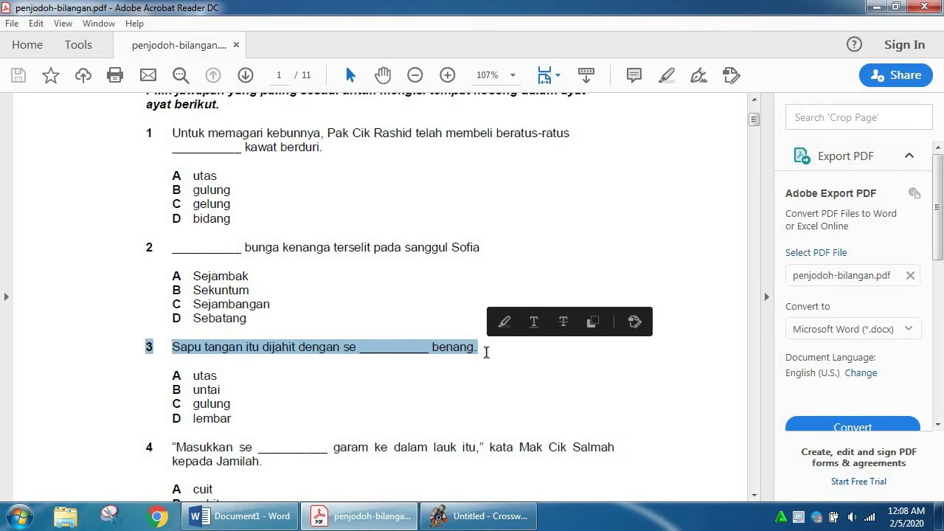
left_click(481, 527)
left_click(713, 176)
key("ctrl+v")
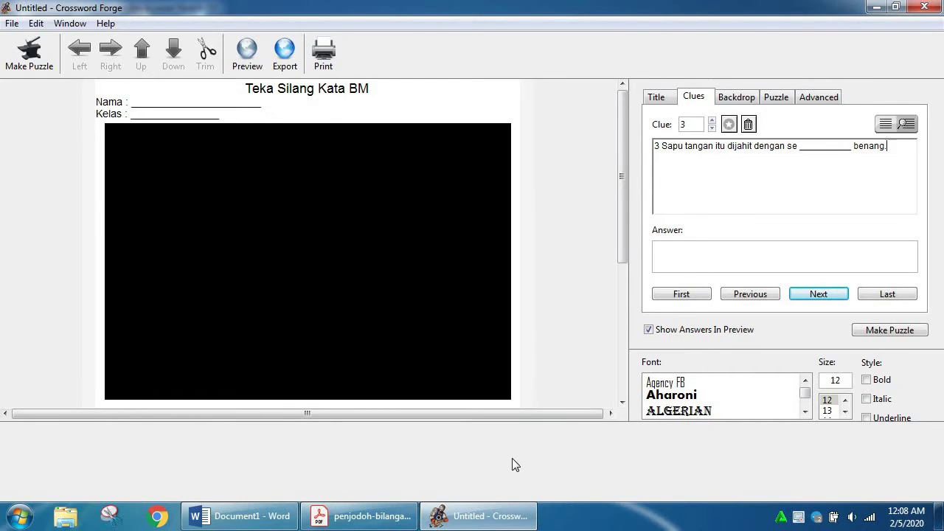
Step: Copy option D "lembar" of question 3 from the Acrobat Reader PDF into clue 3's answer and start clue 4 in Crossword Forge
left_click(358, 516)
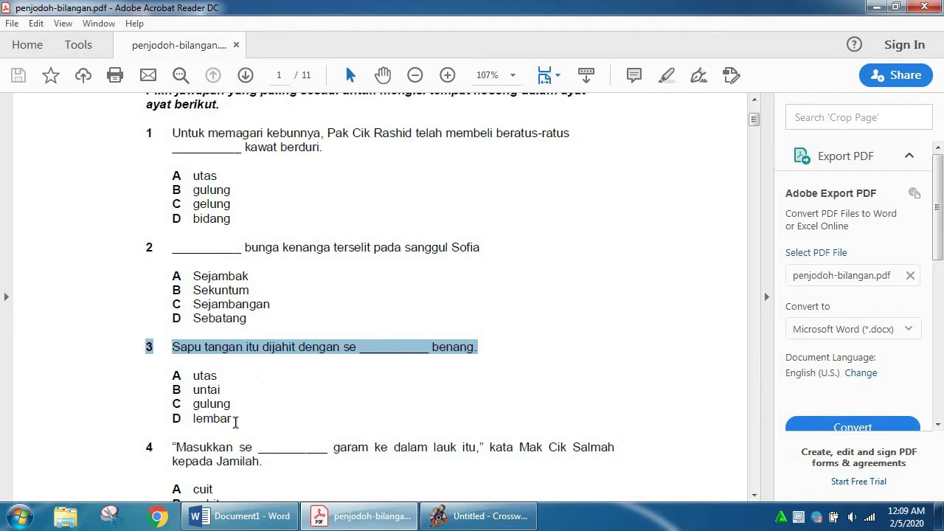
left_click_drag(235, 419, 189, 421)
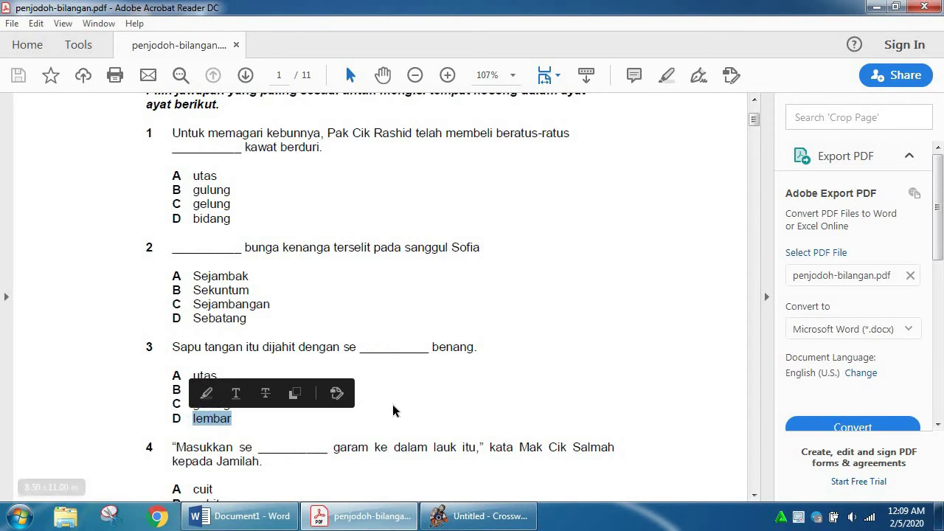
left_click(436, 516)
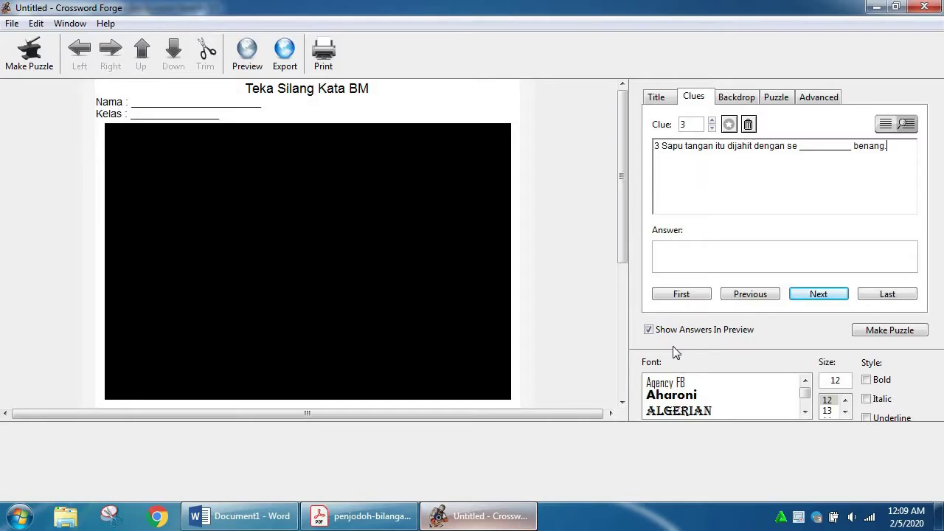
left_click(692, 252)
type("lembar")
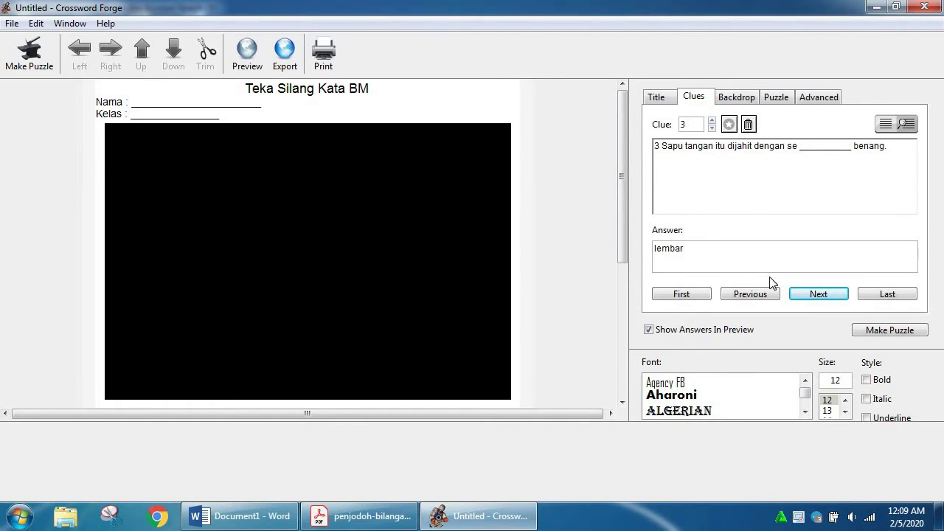
left_click(812, 298)
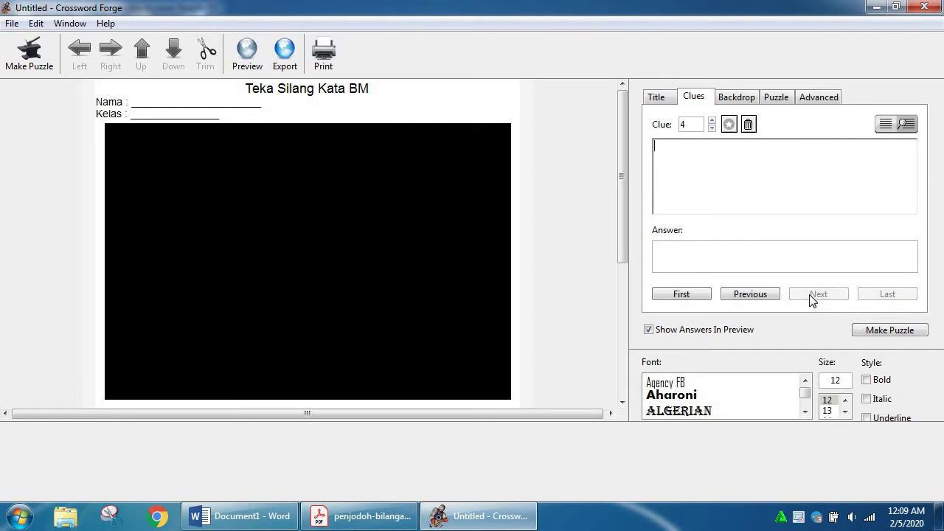
Step: Fill clue 4's text in Crossword Forge with question 4 about "garam", copied with its number from the Acrobat Reader PDF
left_click(392, 522)
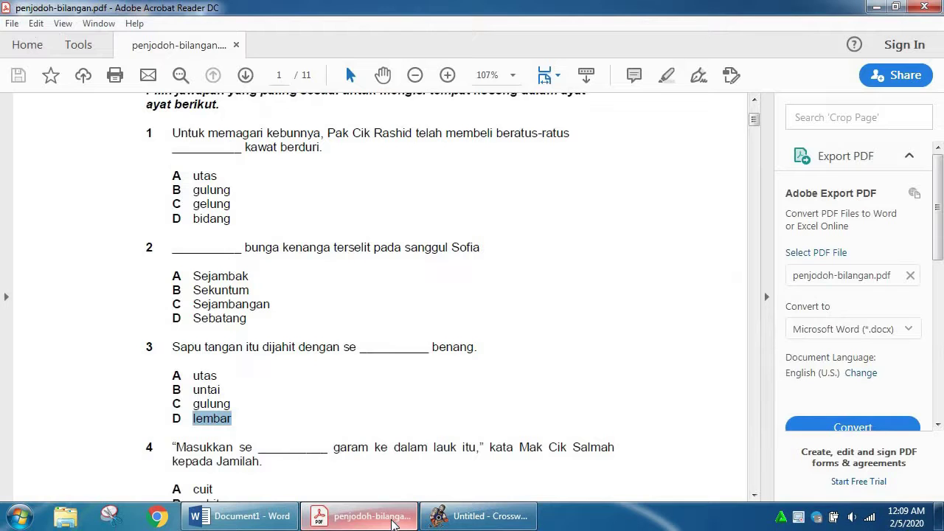
scroll(304, 345, "down", 4)
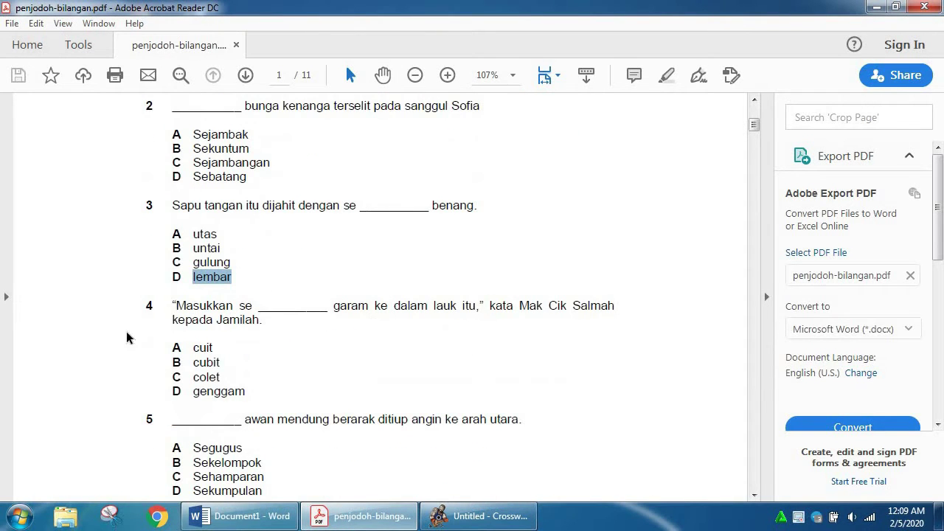
left_click(133, 307)
left_click_drag(187, 310, 265, 323)
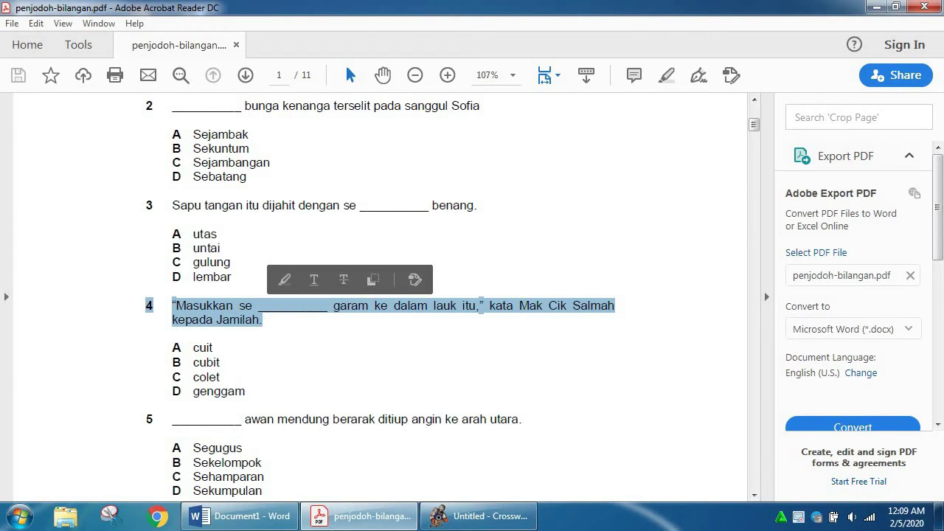
left_click(478, 516)
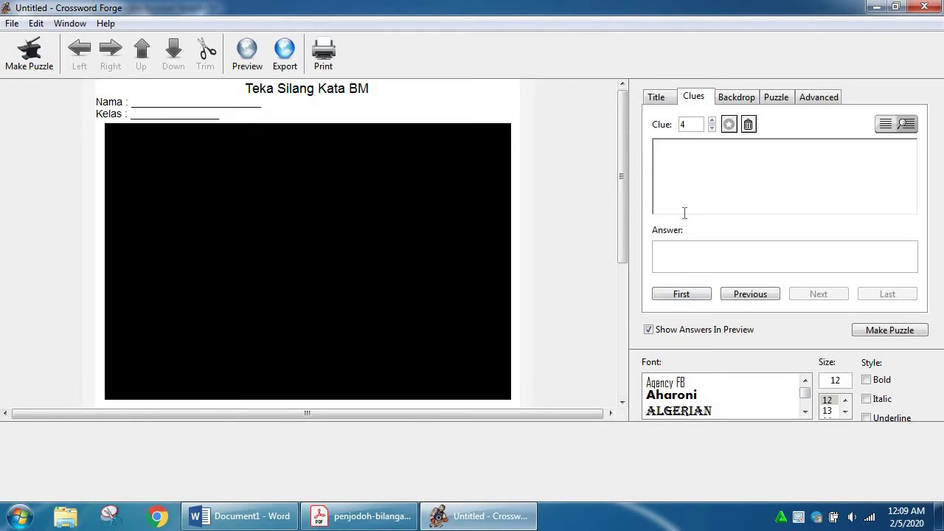
type("4  Masukkan se ___________ garam ke dalam lauk itu,  kata Mak Cik Salmah kepada Jamilah.")
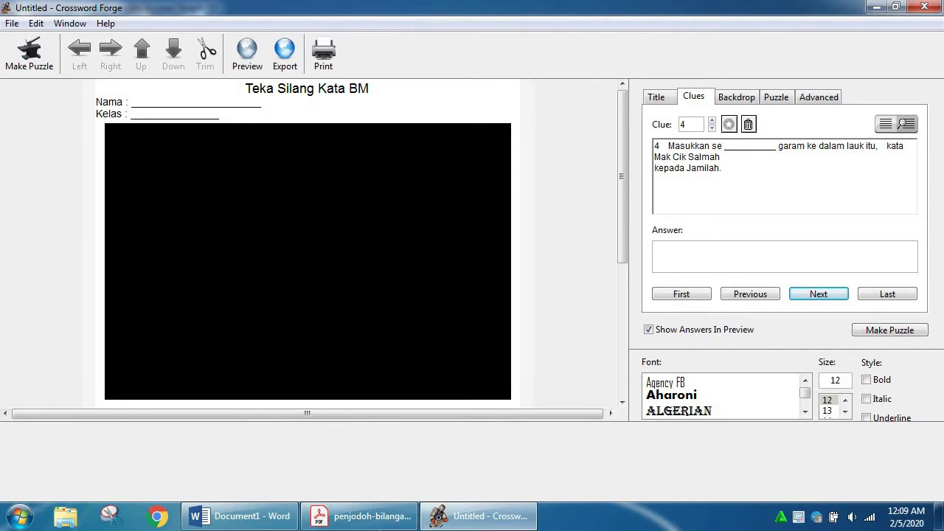
Step: Copy option B "cubit" of question 4 from the Acrobat Reader PDF into clue 4's answer and start clue 5 in Crossword Forge
left_click(377, 521)
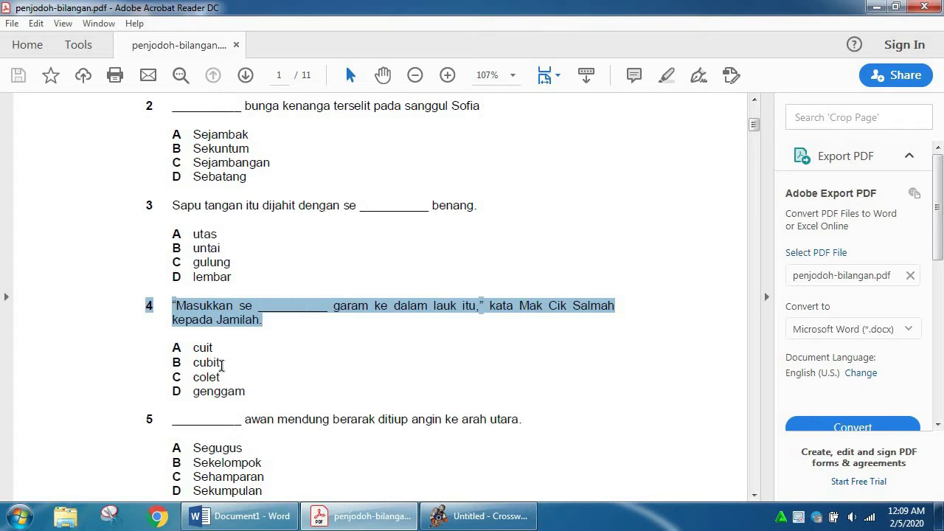
left_click_drag(221, 364, 194, 365)
key("ctrl+c")
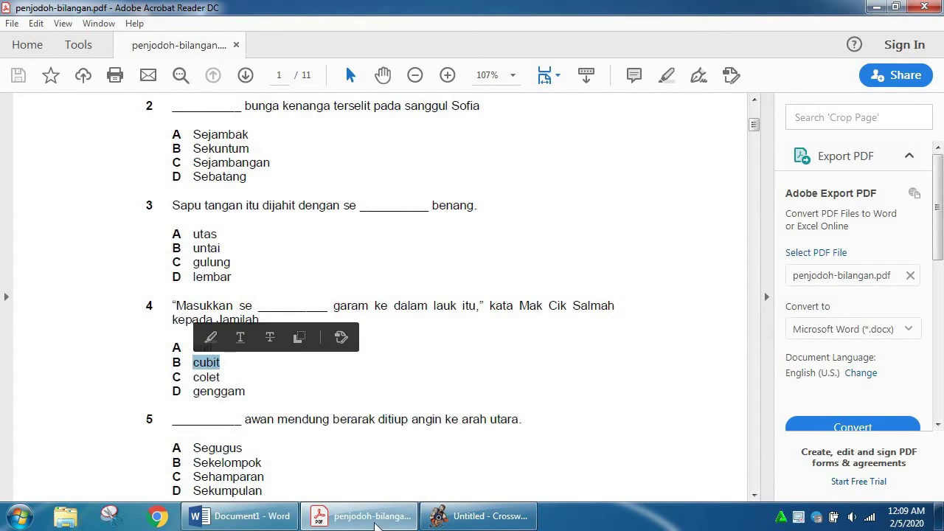
left_click(453, 516)
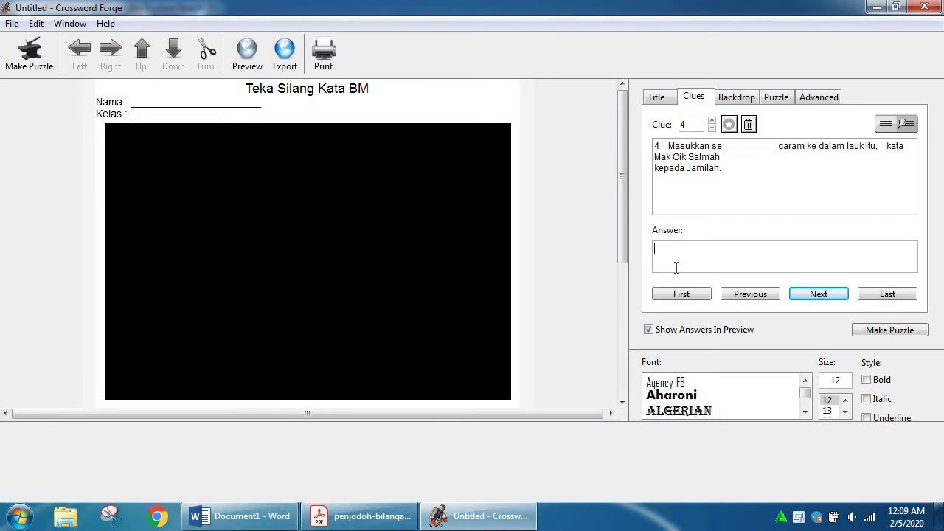
key("ctrl+v")
left_click(818, 294)
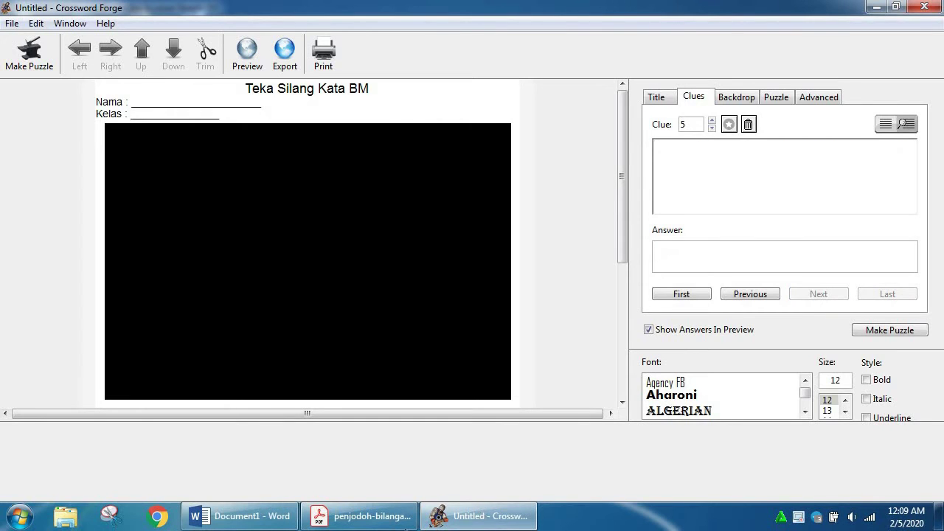
Step: Fill clue 5's text in Crossword Forge with "5 __________ awan mendung berarak ditiup angin ke arah utara.", copied from the Acrobat Reader PDF
left_click(363, 517)
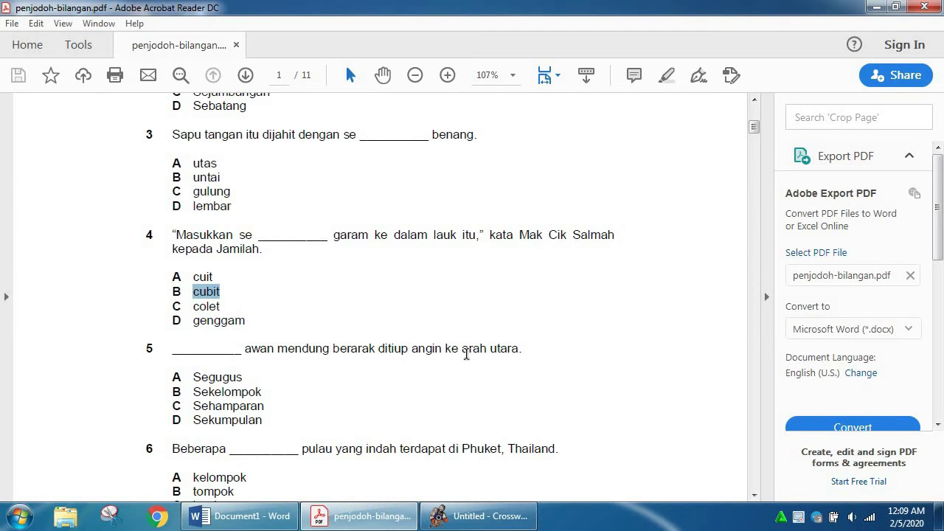
left_click_drag(526, 350, 150, 352)
key("ctrl+c")
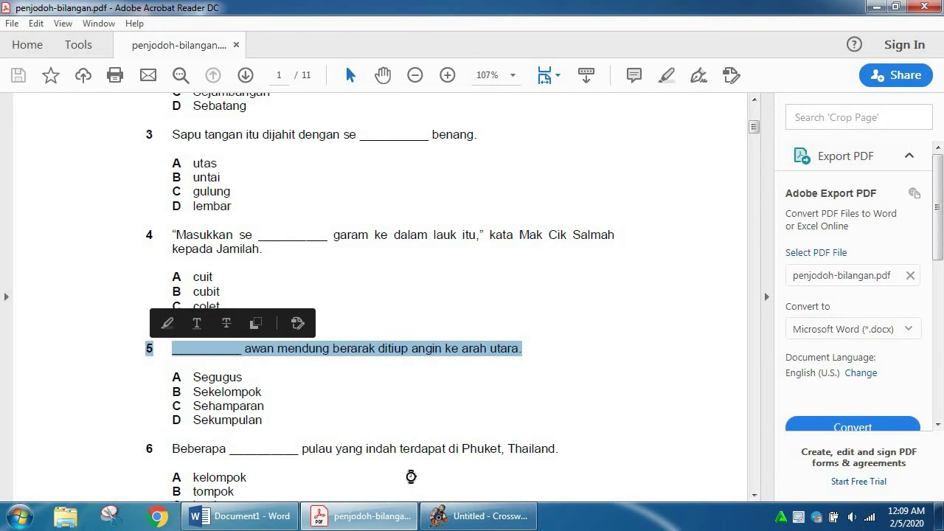
left_click(479, 516)
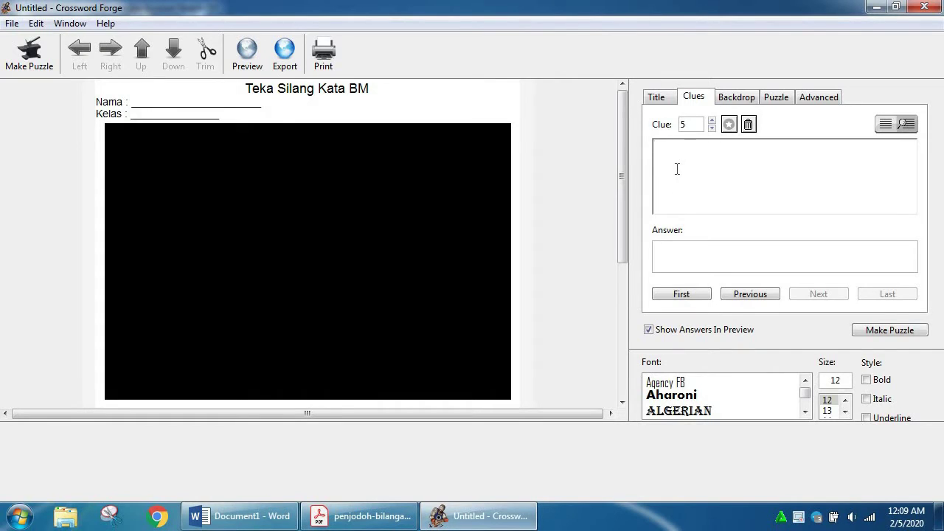
key("ctrl+v")
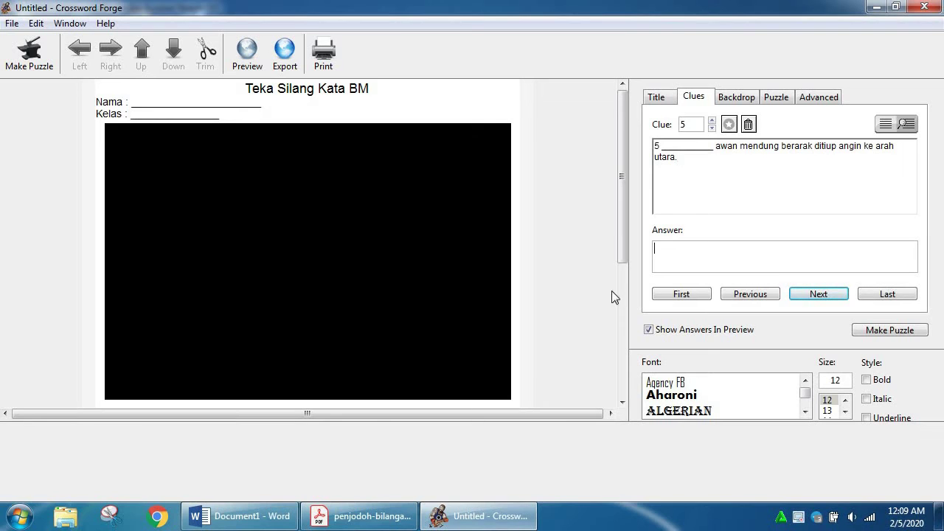
Step: Copy option B "Sekelompok" of question 5 from the Acrobat Reader PDF into clue 5's answer and start clue 6 in Crossword Forge
left_click(379, 521)
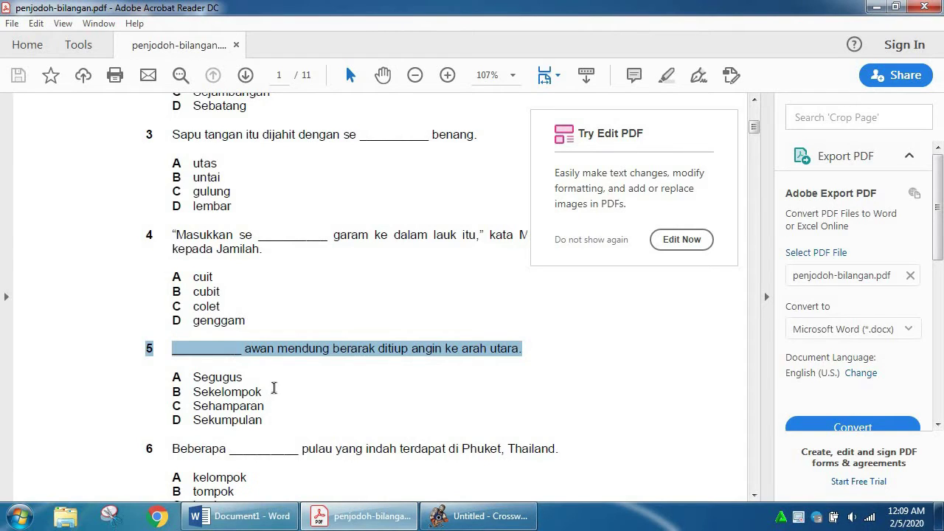
left_click_drag(261, 392, 194, 391)
key("ctrl+c")
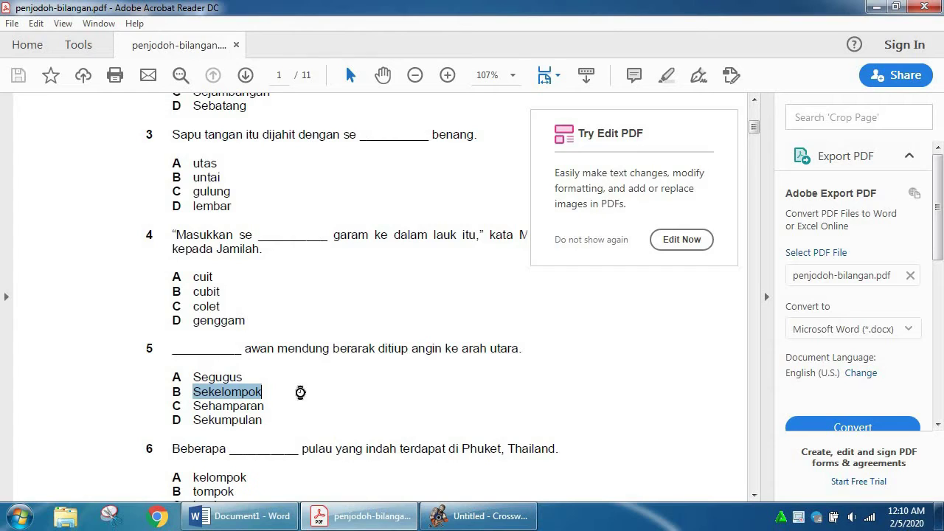
left_click(511, 504)
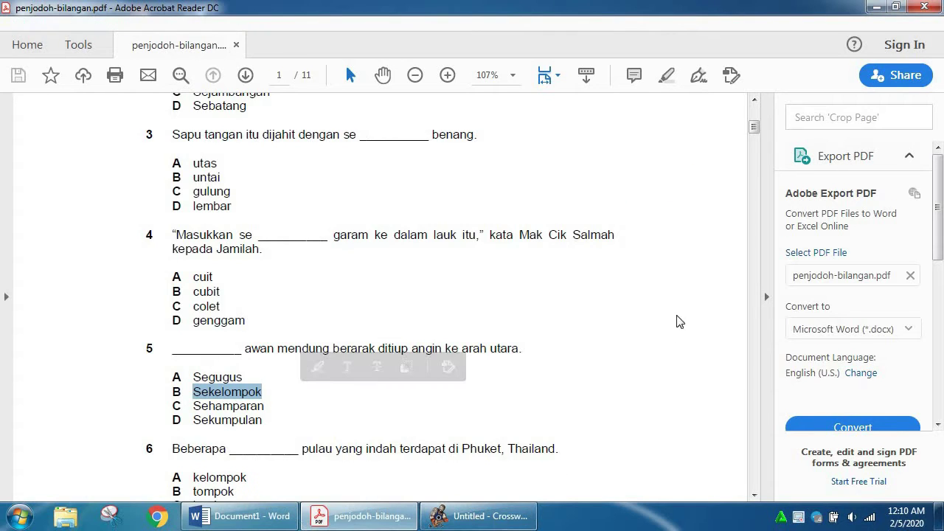
key("ctrl+v")
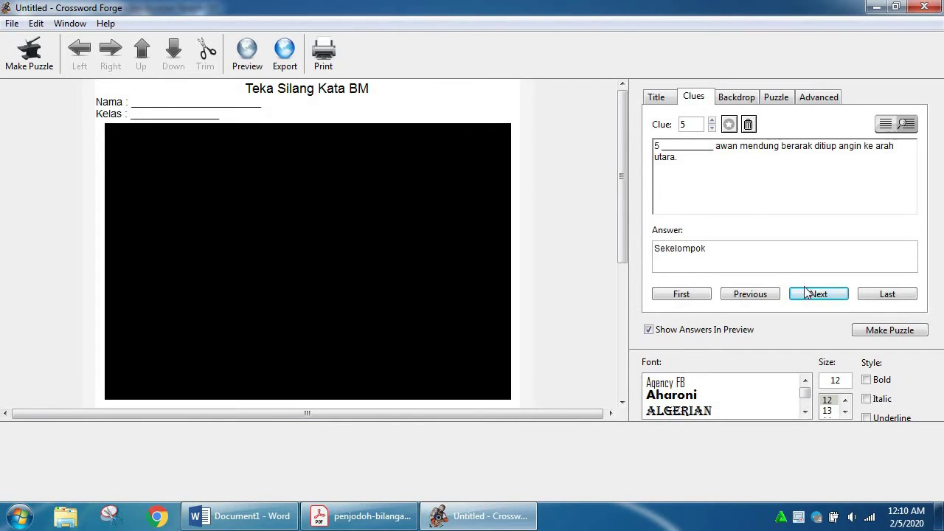
left_click(813, 296)
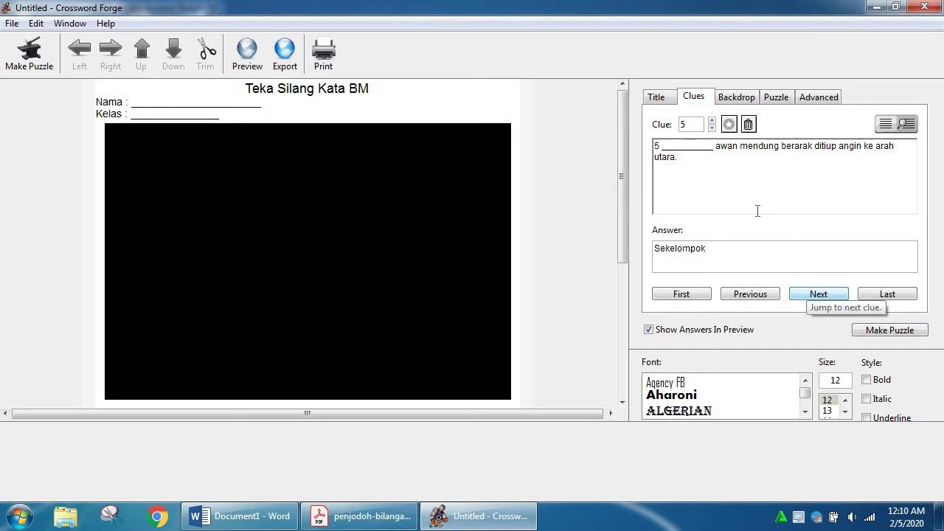
Step: Fill clue 6's text in Crossword Forge with "6 Beberapa __________ pulau yang indah terdapat di Phuket, Thailand.", copied from the Acrobat Reader PDF
left_click(367, 518)
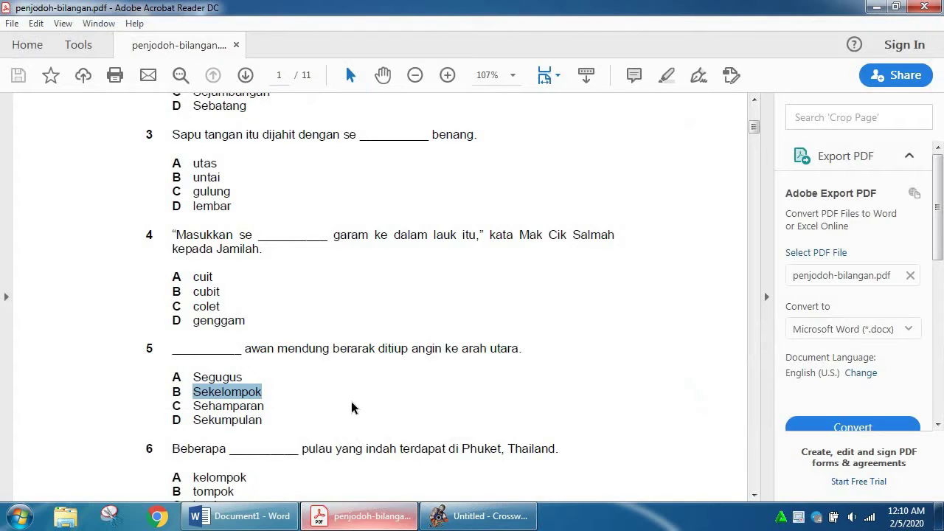
scroll(352, 404, "down", 2)
left_click_drag(145, 380, 573, 382)
key("ctrl+c")
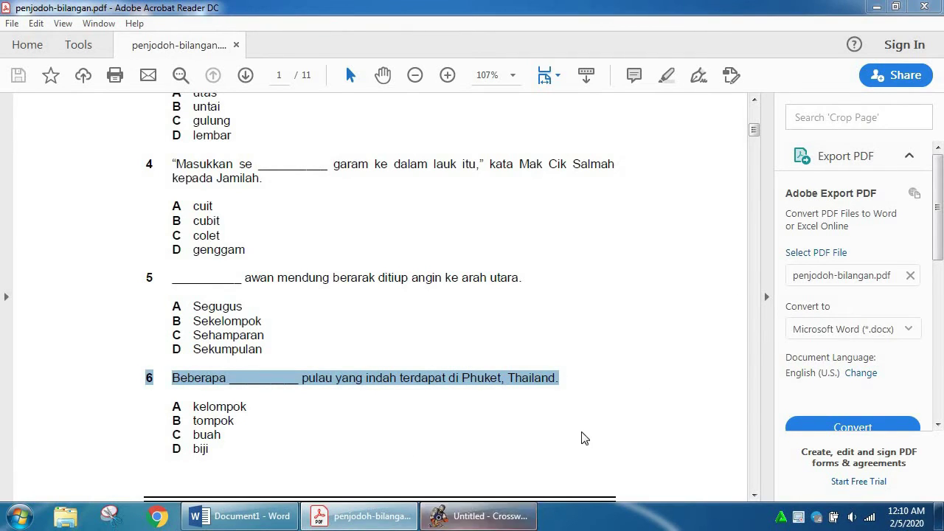
left_click(478, 516)
key("ctrl+v")
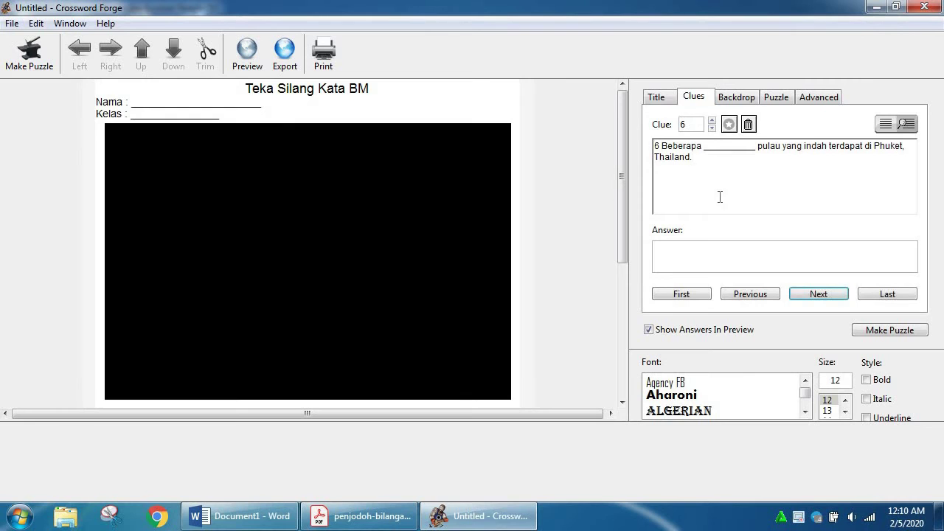
Step: Copy option C "buah" of question 6 from the Acrobat Reader PDF into clue 6's answer in Crossword Forge
left_click(365, 516)
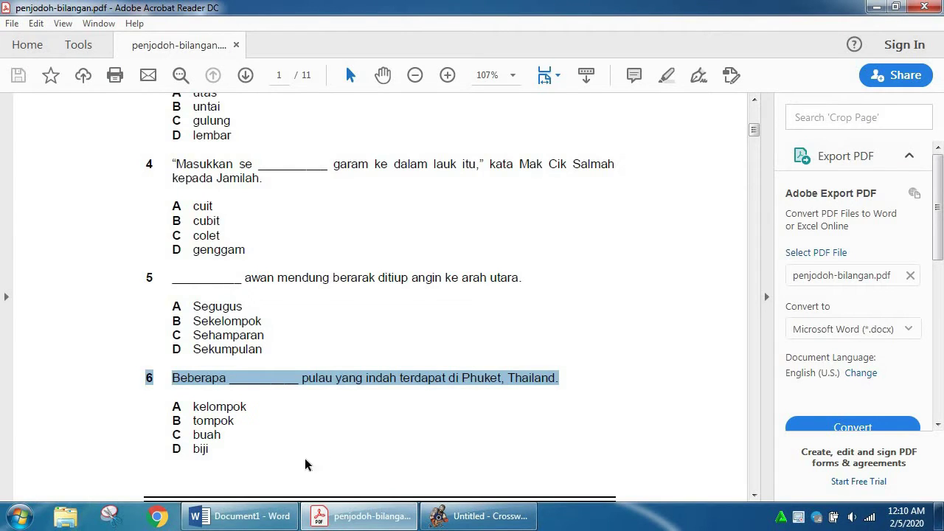
left_click_drag(223, 435, 191, 436)
key("ctrl+c")
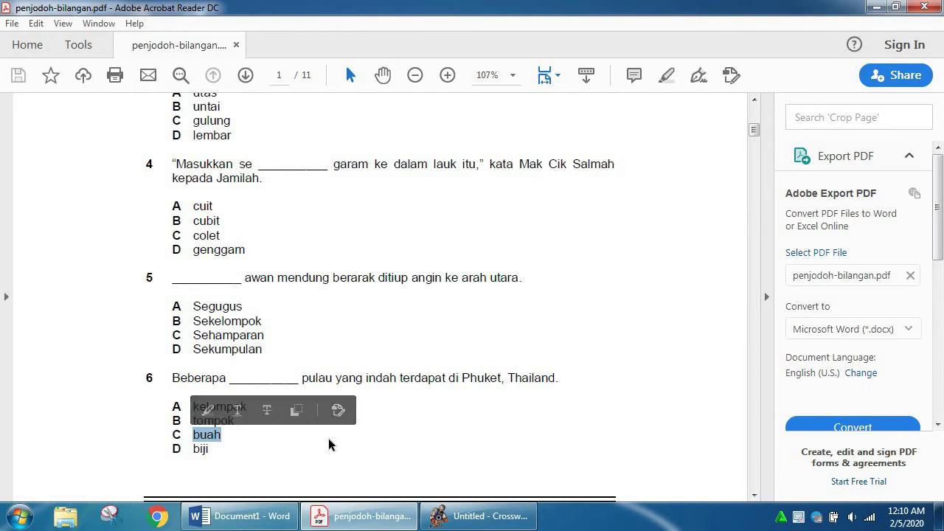
left_click(441, 521)
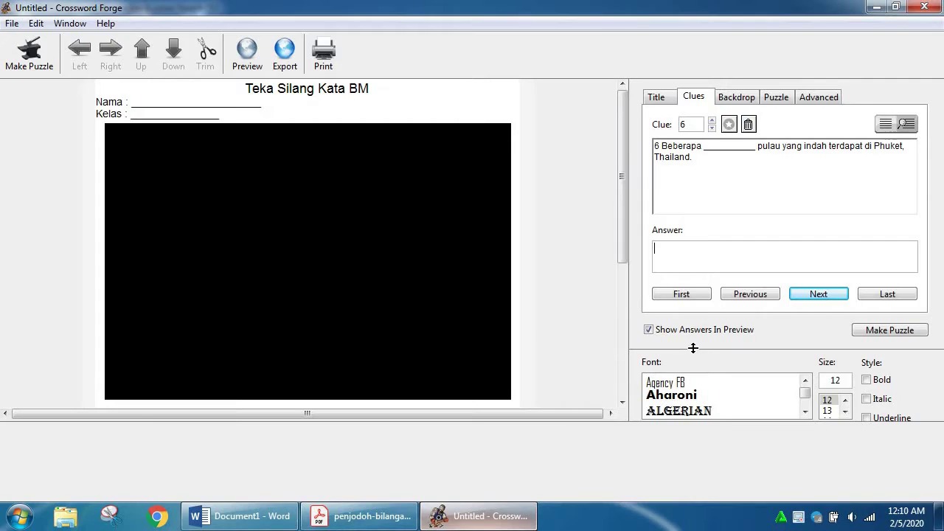
key("ctrl+v")
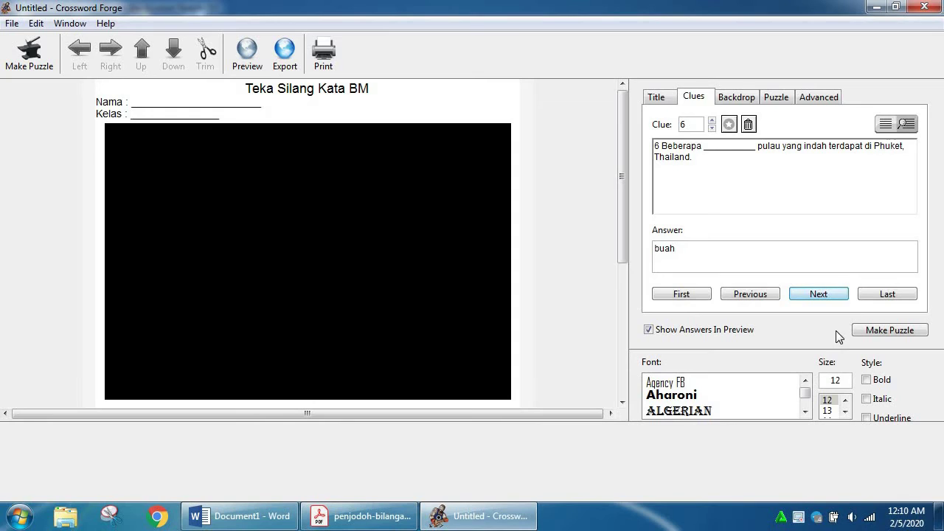
Step: Generate the crossword from the six clues, check the Across and Down lists, and regenerate it for a different word layout
left_click(886, 335)
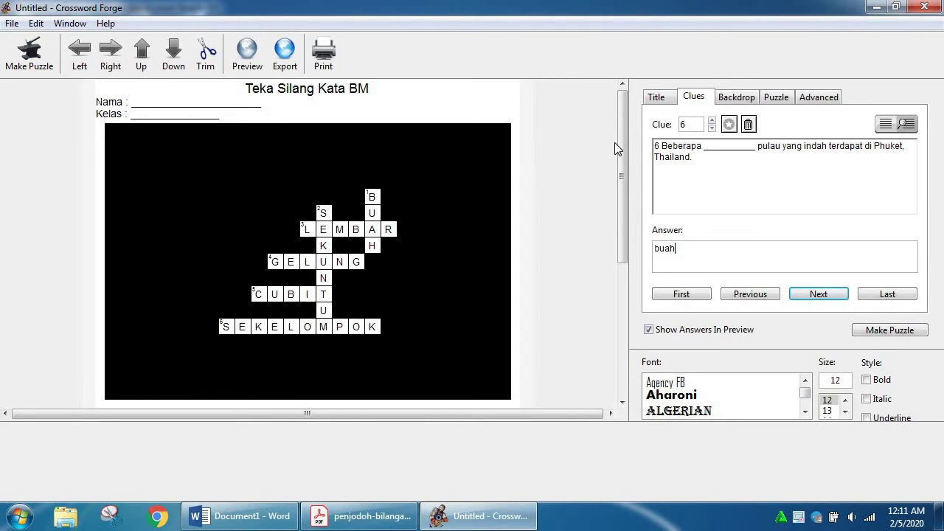
left_click_drag(624, 147, 622, 237)
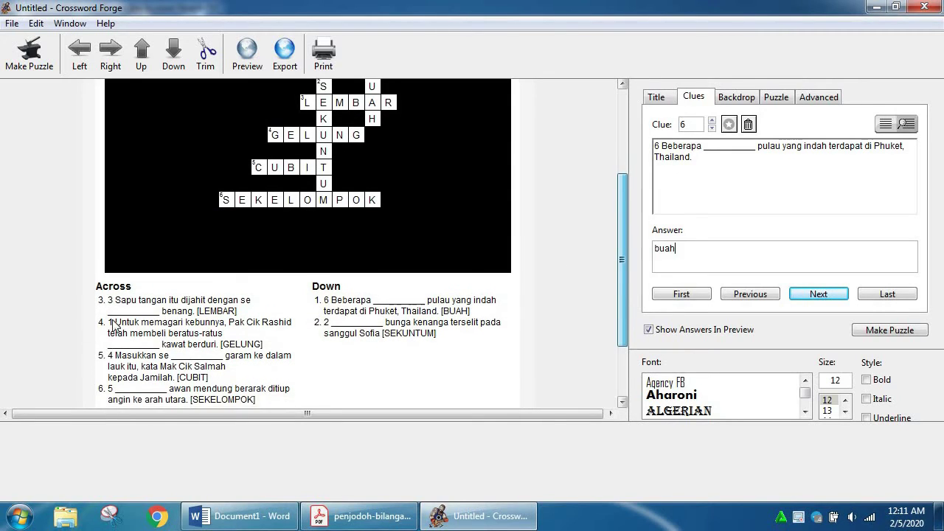
scroll(112, 325, "down", 1)
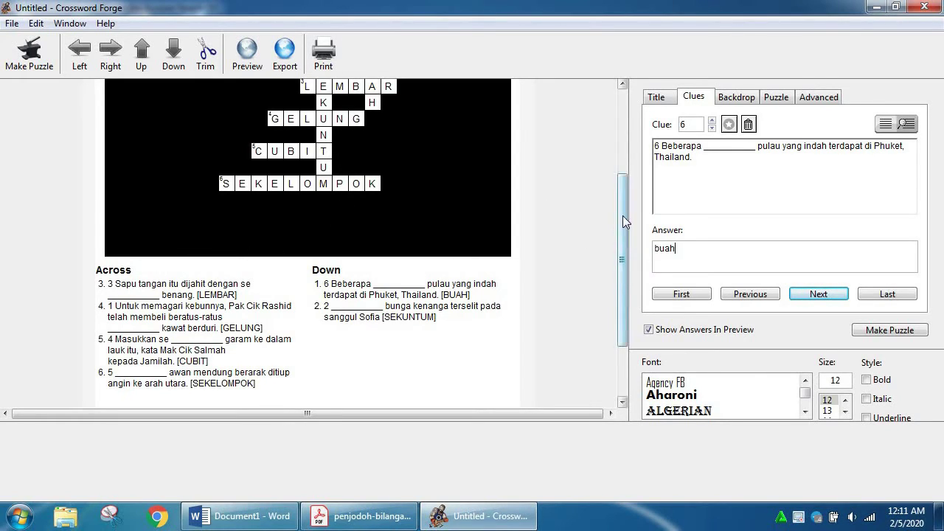
left_click_drag(623, 215, 893, 316)
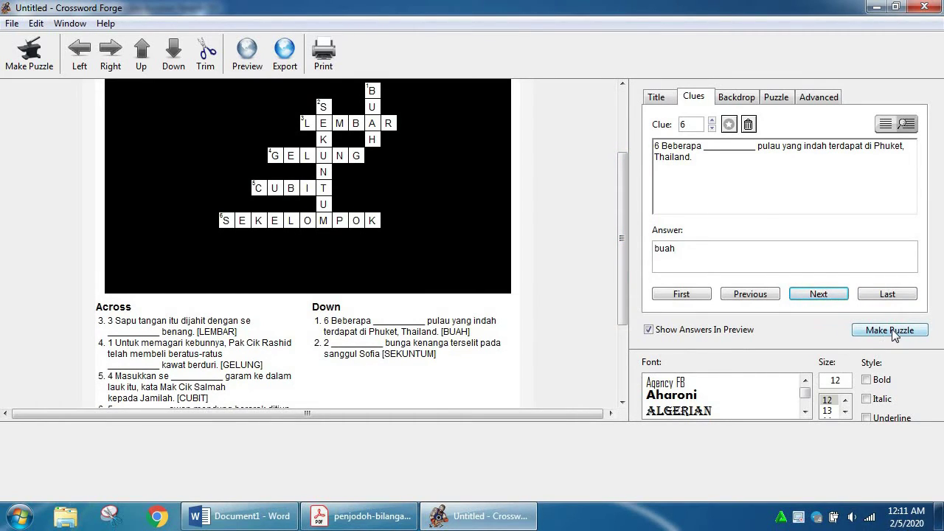
left_click(893, 332)
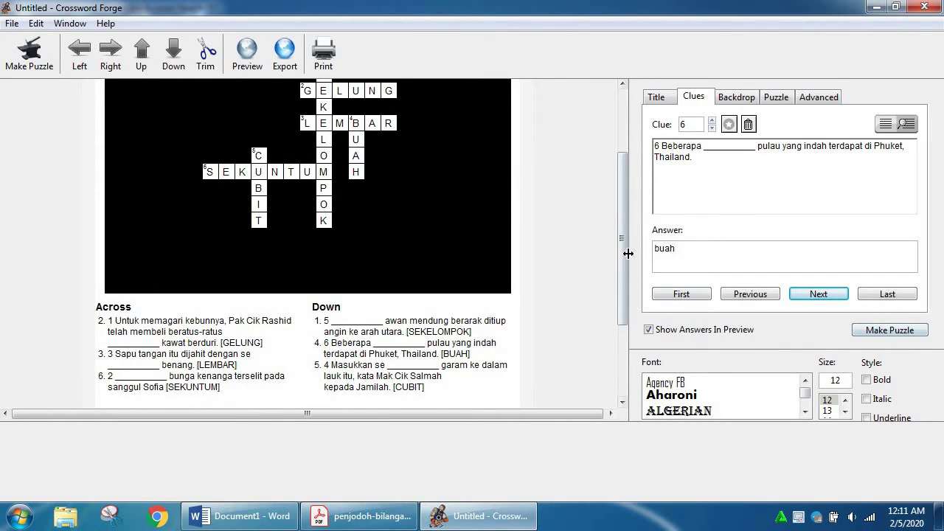
left_click_drag(621, 271, 622, 264)
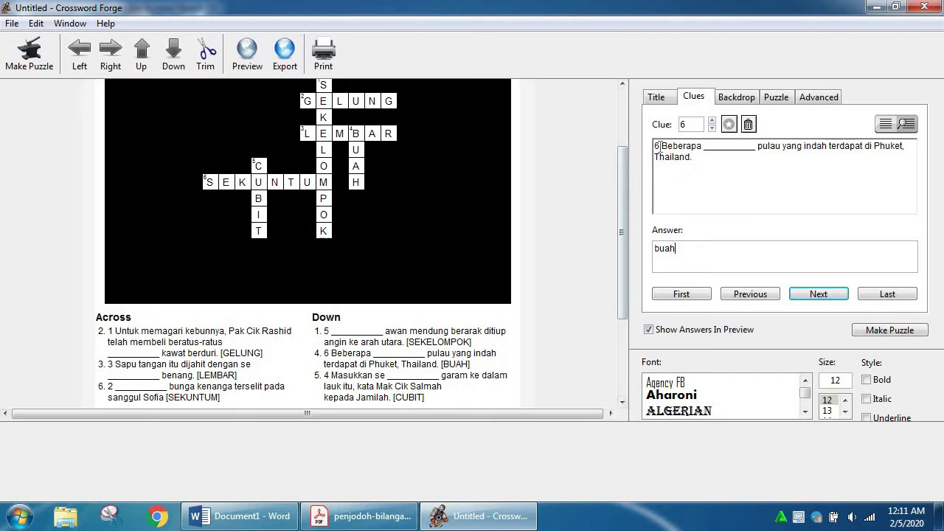
Step: Remove the leading question numbers from the texts of clues 6, 5 and 4
left_click(683, 145)
key("Home")
key("Delete")
key("Delete")
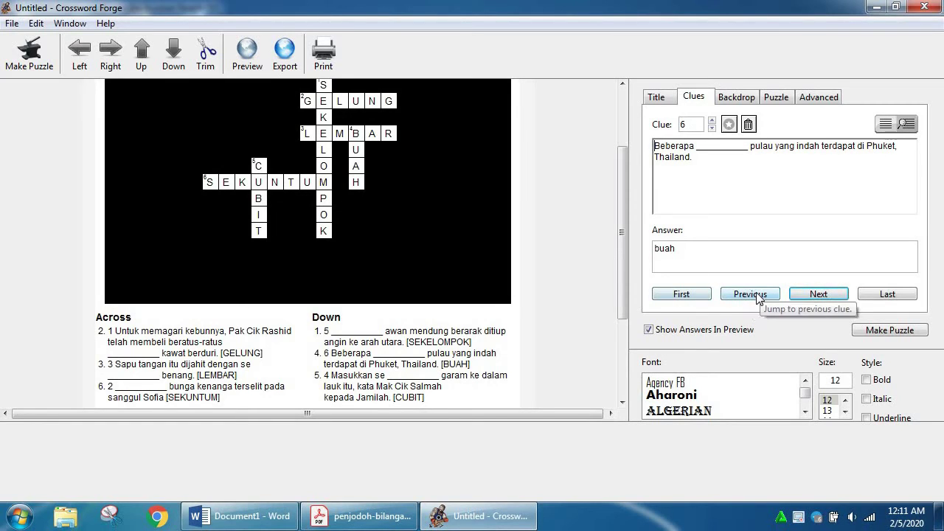
left_click(751, 294)
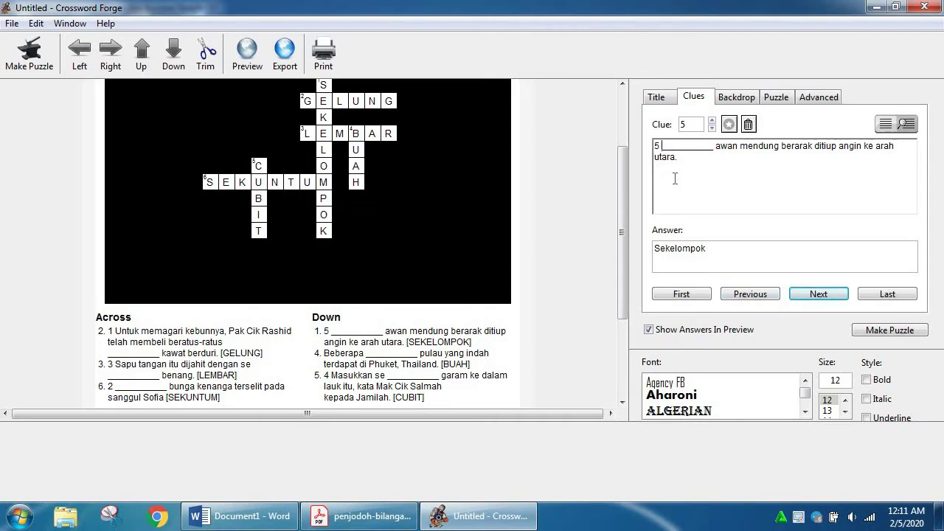
key("BackSpace")
key("BackSpace")
left_click(753, 294)
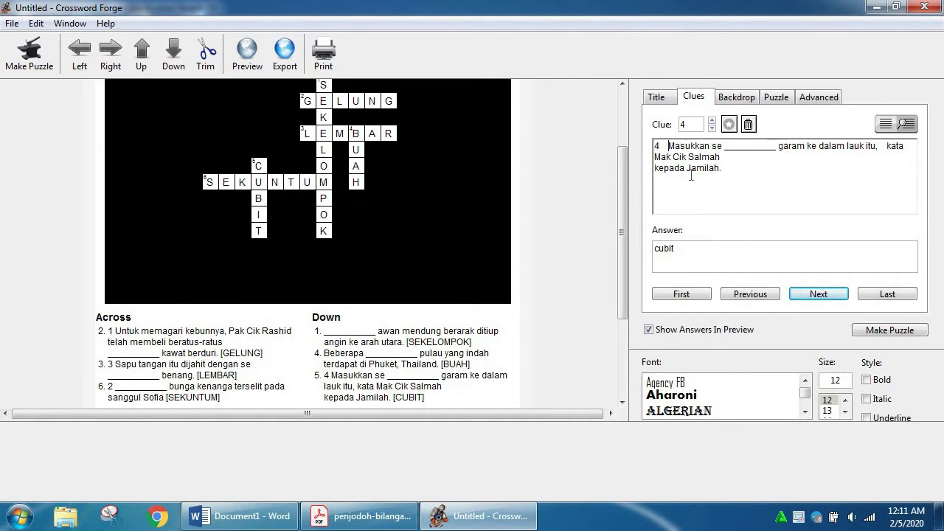
key("BackSpace")
key("BackSpace")
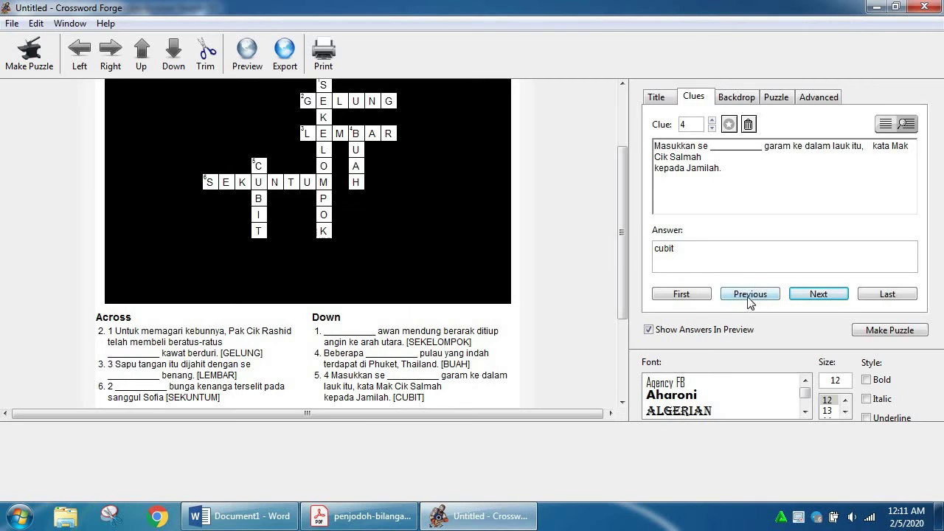
Step: Remove the leading question numbers from the texts of clues 3, 2 and 1
left_click(749, 298)
key("BackSpace")
key("BackSpace")
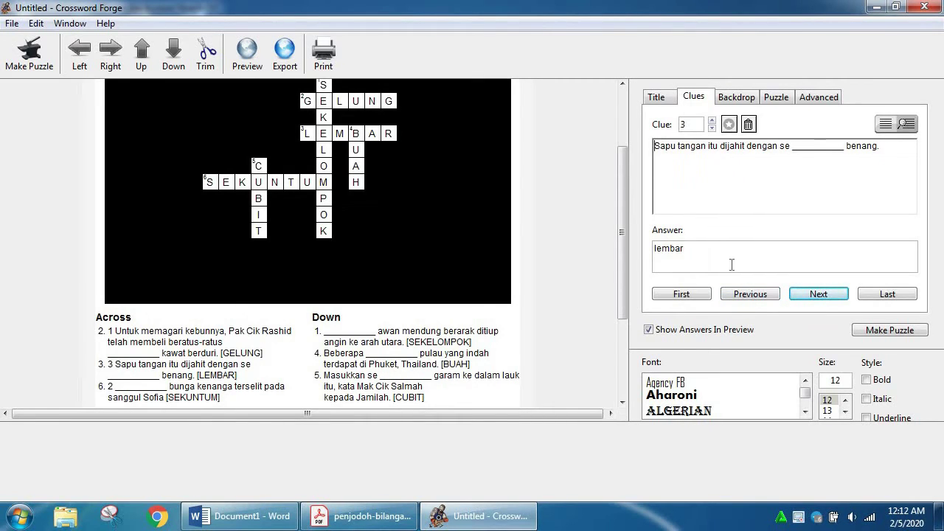
left_click(777, 295)
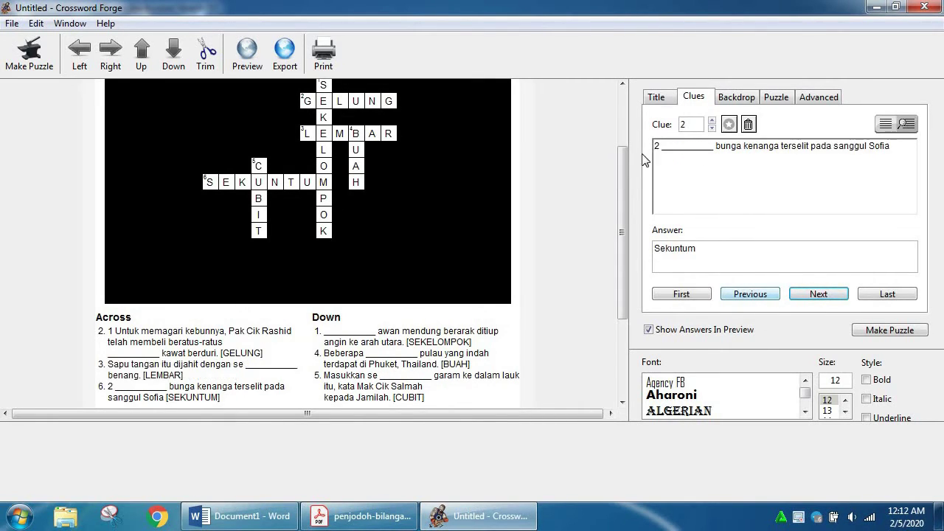
key("BackSpace")
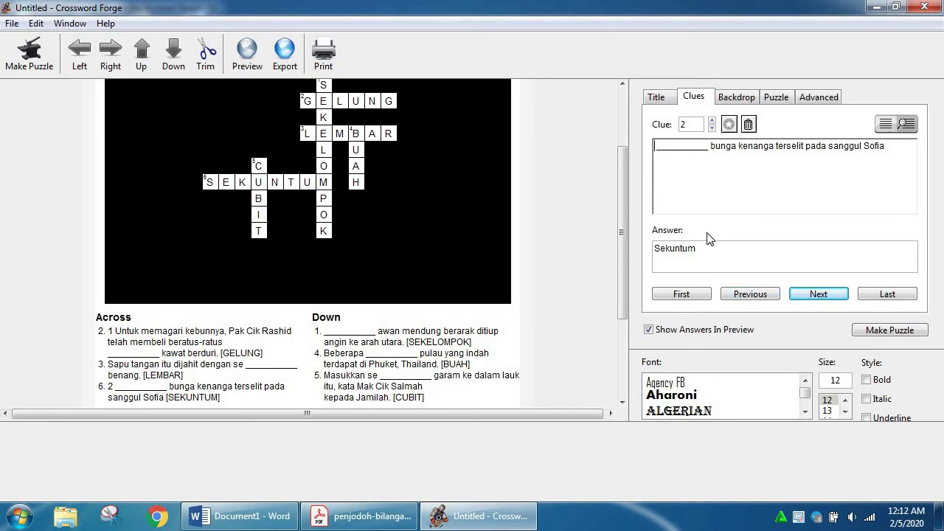
left_click(761, 294)
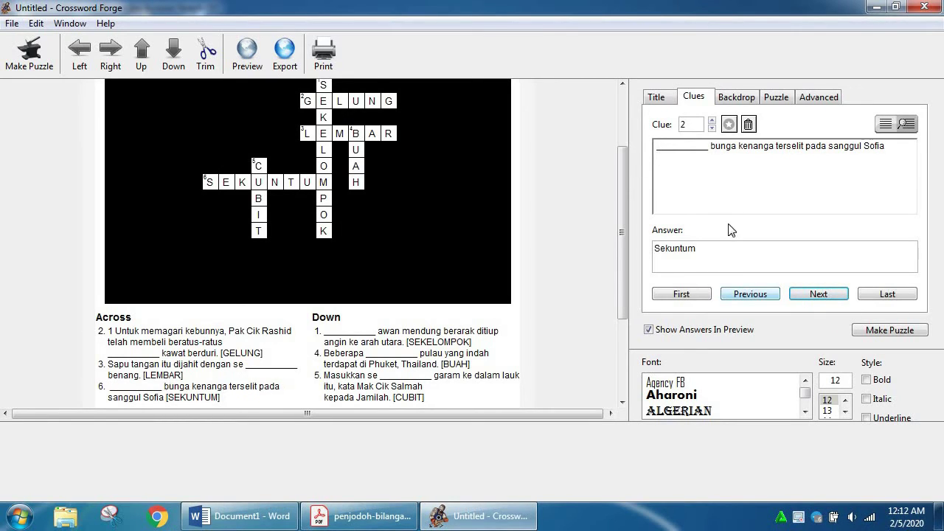
left_click(664, 148)
key("BackSpace")
key("BackSpace")
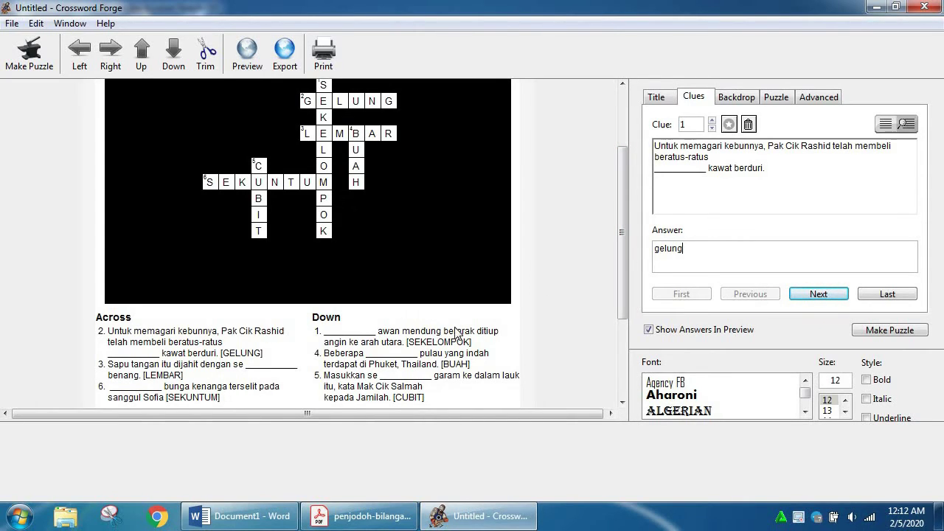
Step: Regenerate the crossword twice for a different word layout and look over the resulting grid
left_click(880, 333)
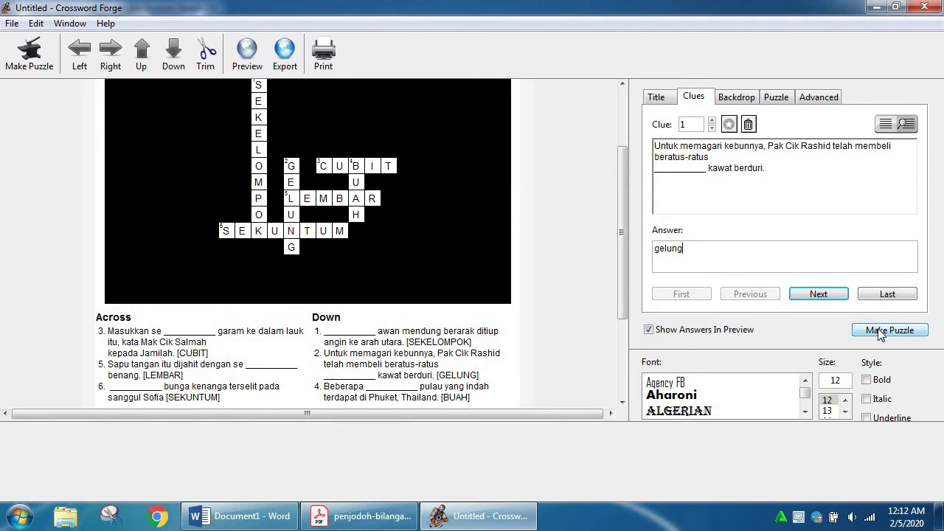
left_click(880, 333)
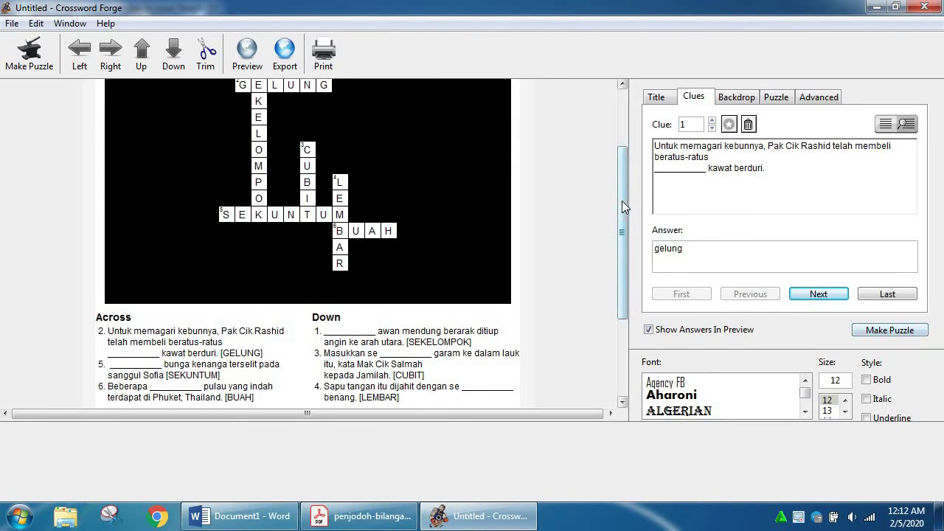
left_click_drag(622, 201, 621, 173)
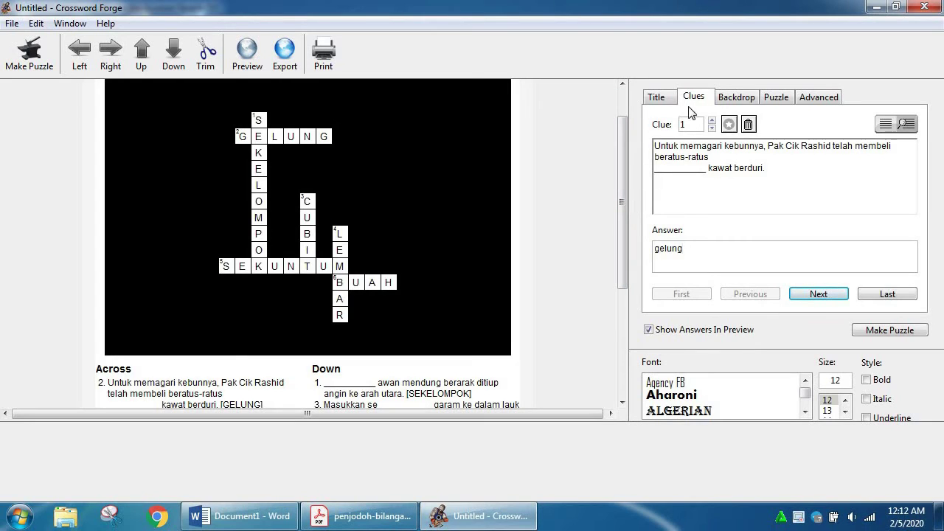
Step: Try the puzzle with No Backdrop, and set it back to Solid Backdrop
left_click(742, 102)
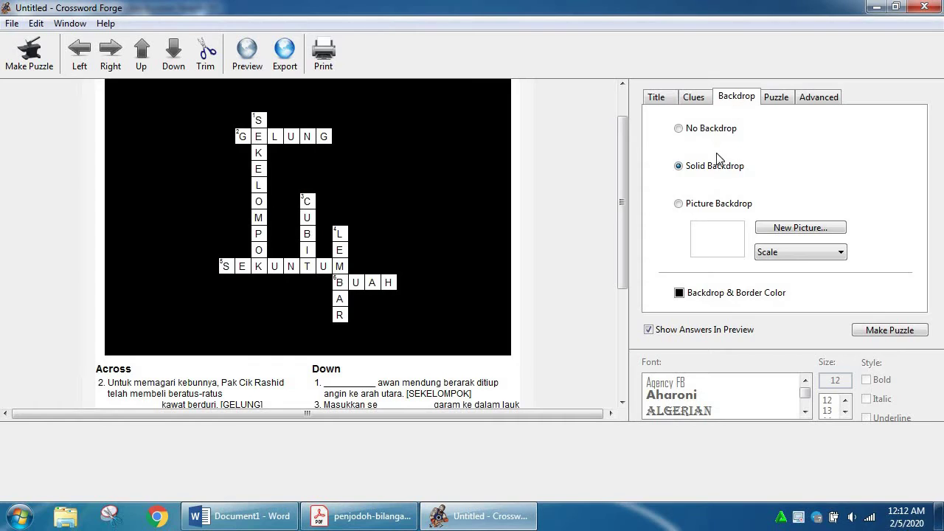
left_click_drag(622, 174, 615, 161)
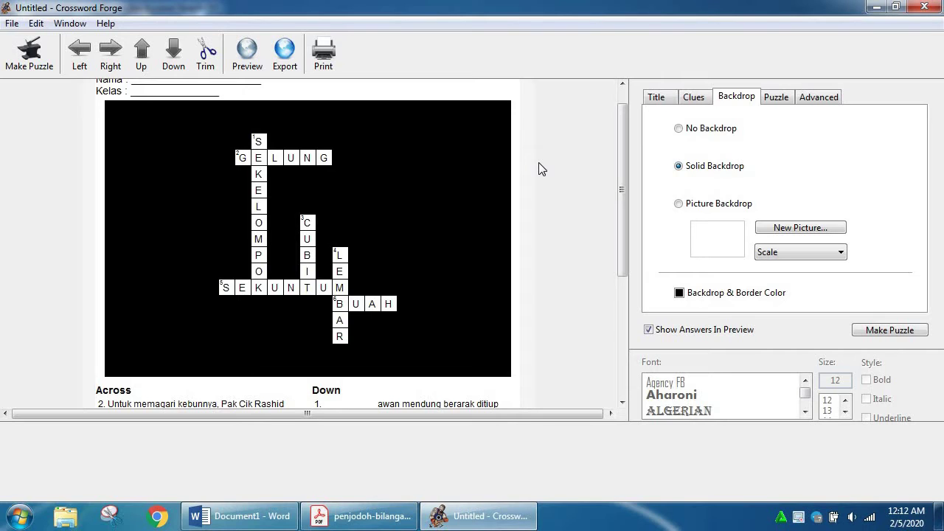
left_click(694, 131)
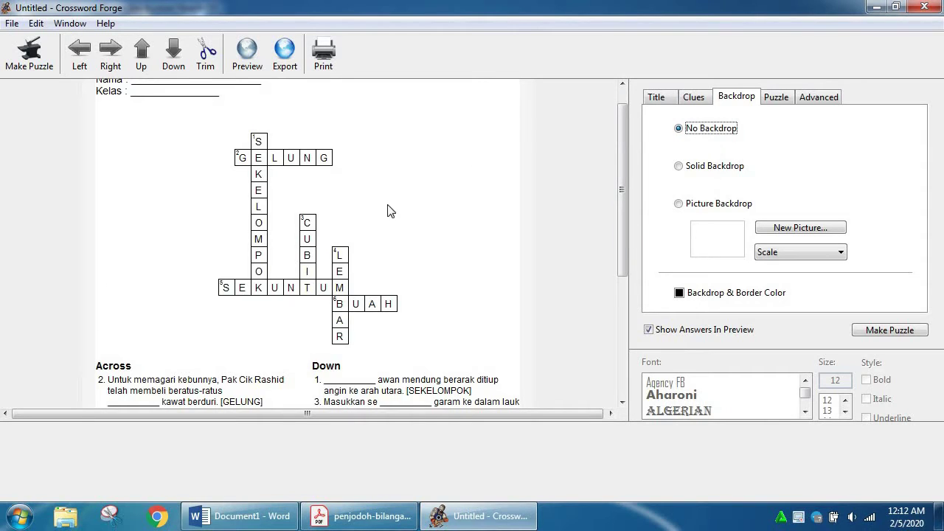
left_click(679, 167)
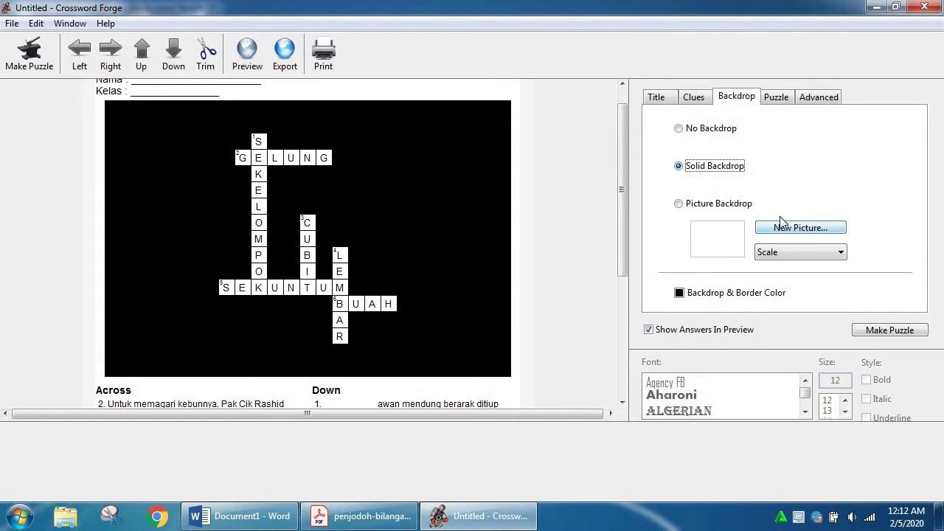
Step: Use the Chrysanthemum image from the Sample Pictures folder as the picture backdrop and check the page
left_click(680, 205)
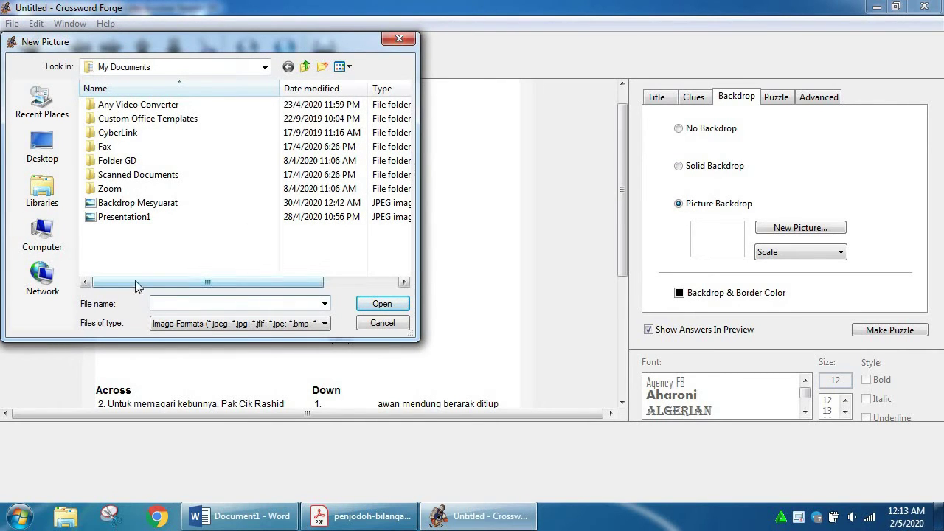
left_click(49, 198)
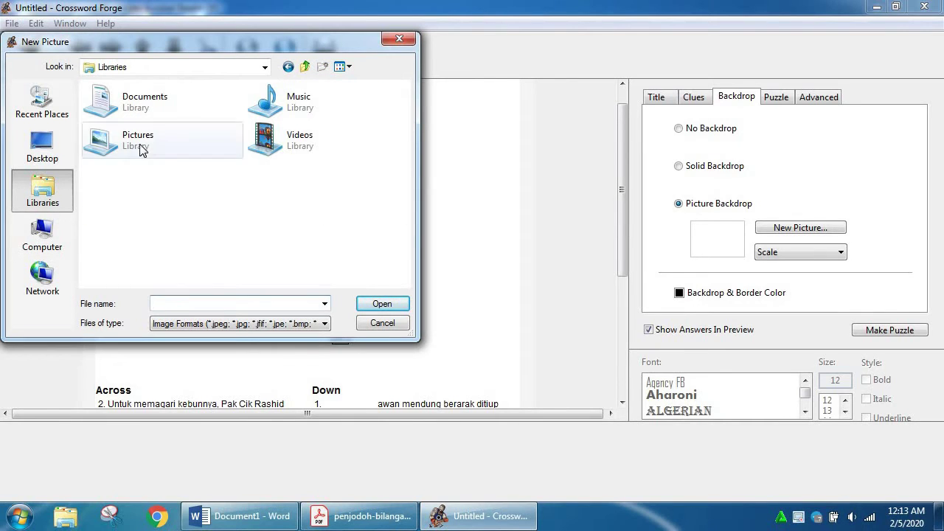
left_click(140, 146)
double_click(142, 148)
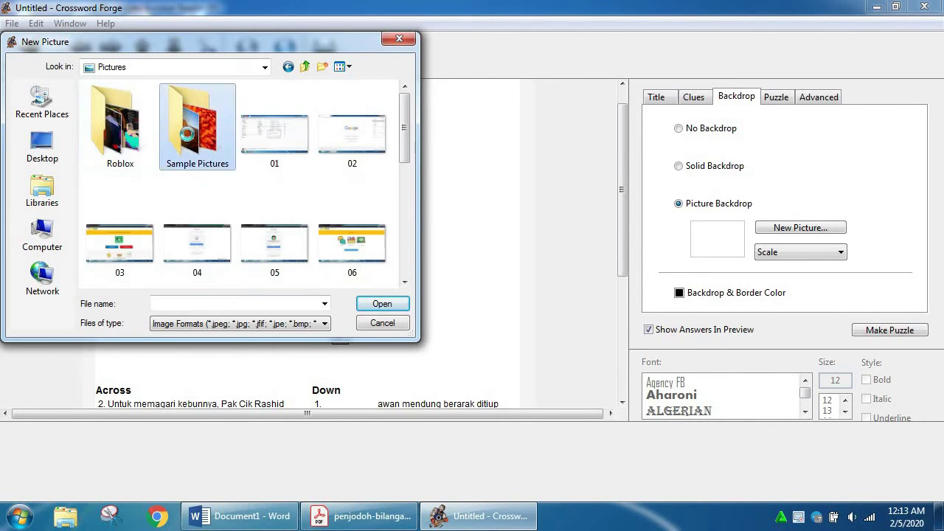
double_click(189, 158)
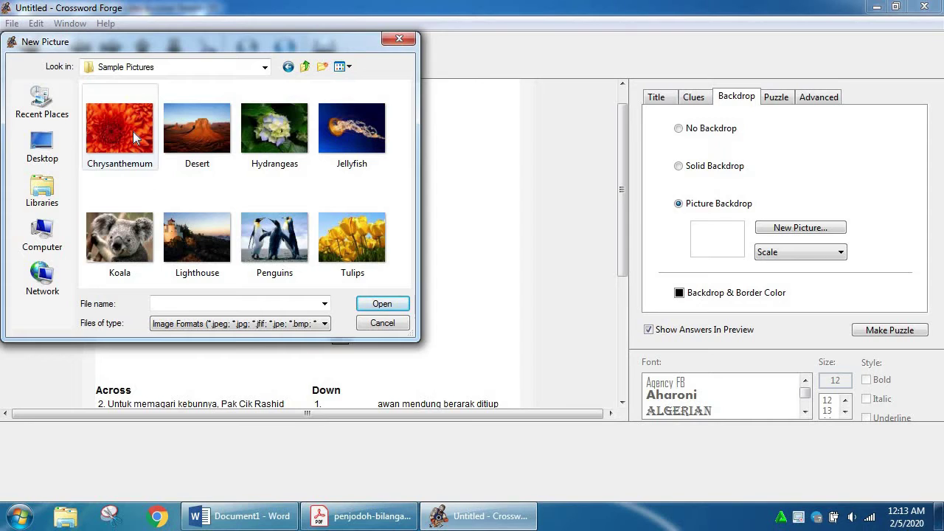
left_click(135, 136)
left_click(381, 303)
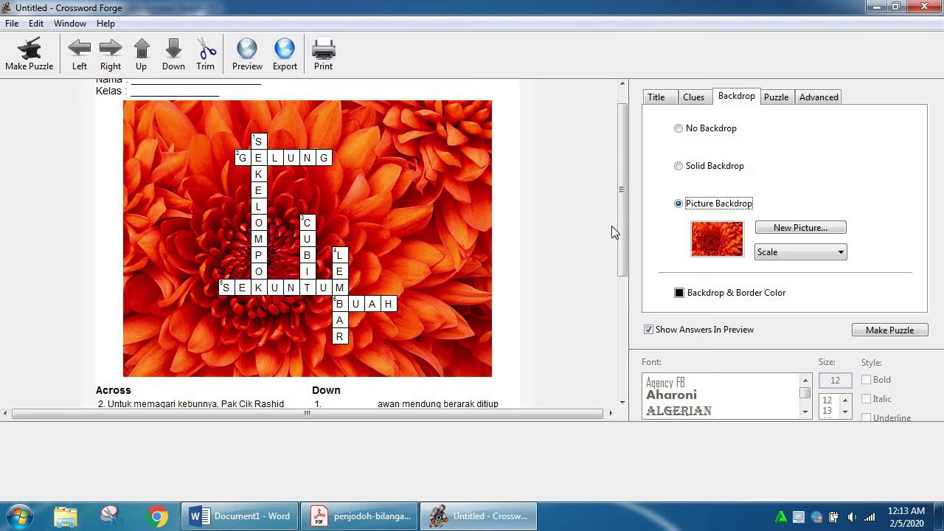
scroll(622, 238, "down", 1)
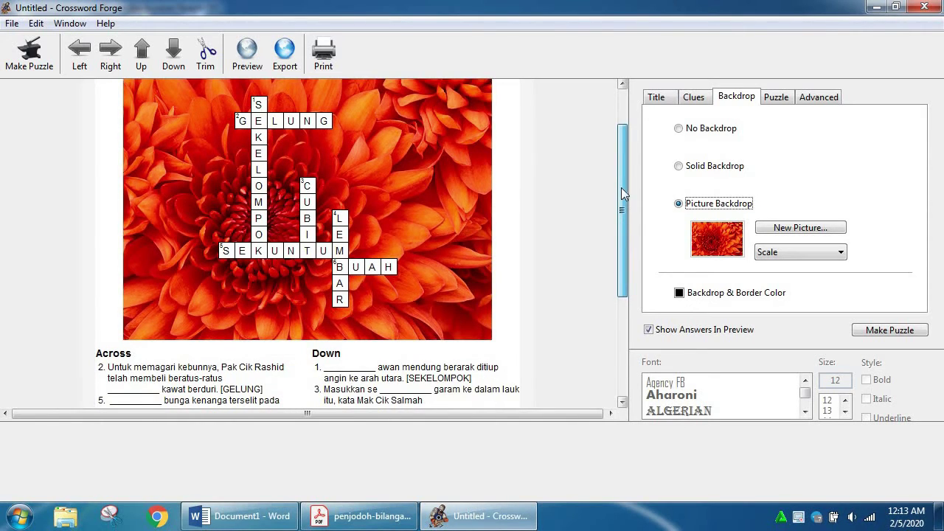
scroll(621, 187, "up", 2)
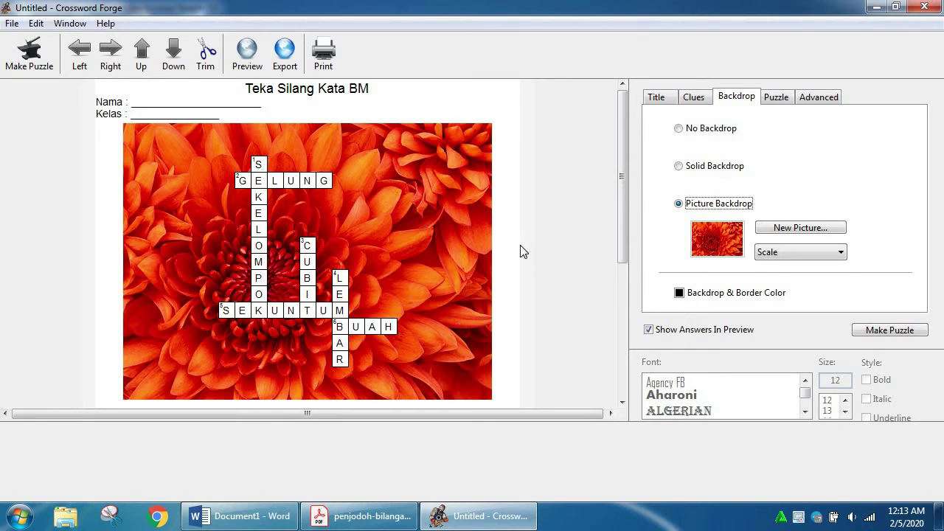
Step: Set the puzzle to No Backdrop so the picture behind the grid is removed
left_click(679, 129)
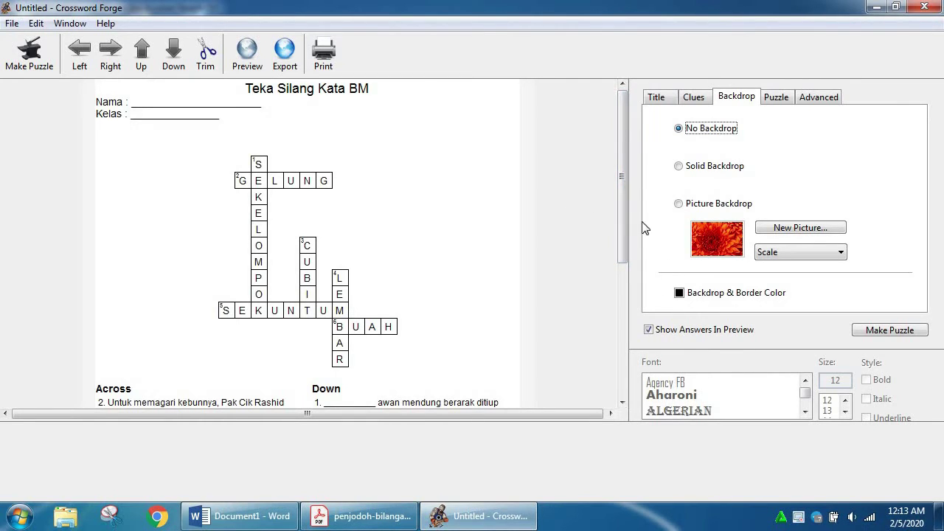
Step: Change the puzzle type to Word Search and look over the generated letter grid page
left_click(779, 99)
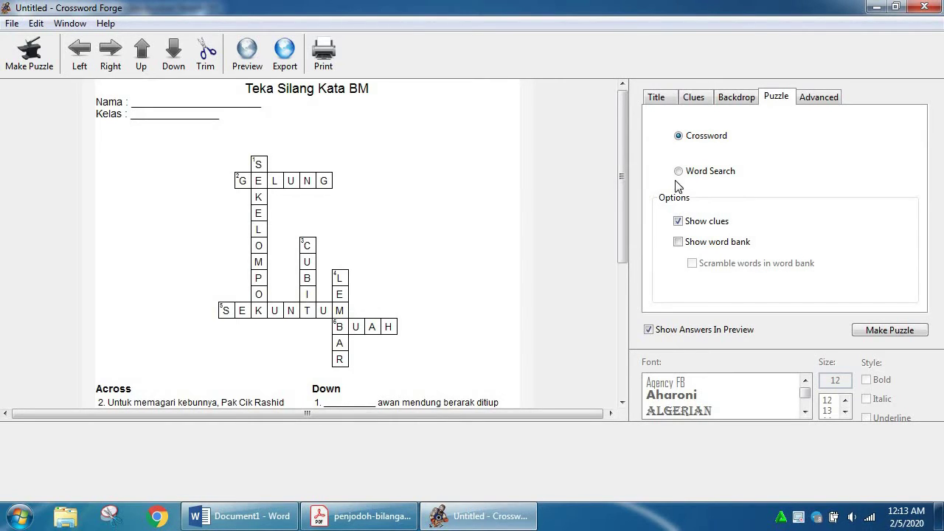
left_click(702, 177)
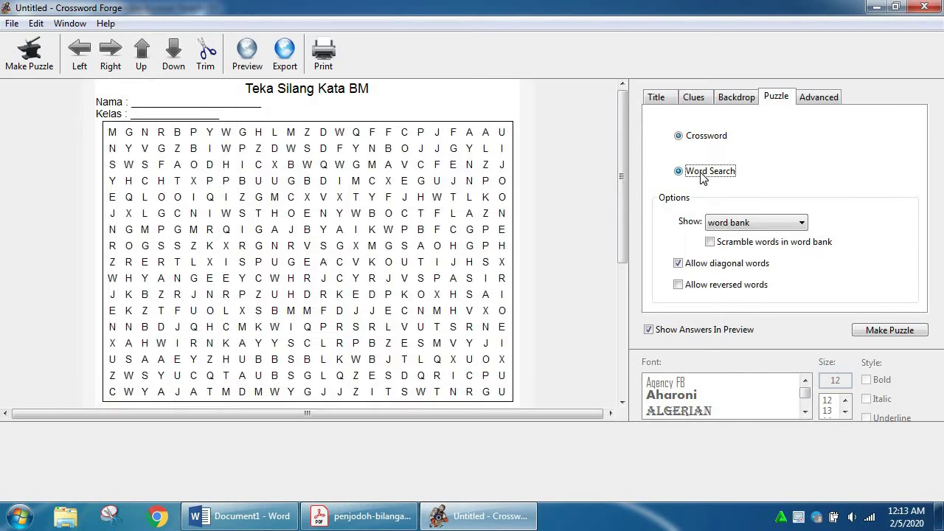
left_click_drag(624, 152, 626, 273)
left_click(622, 148)
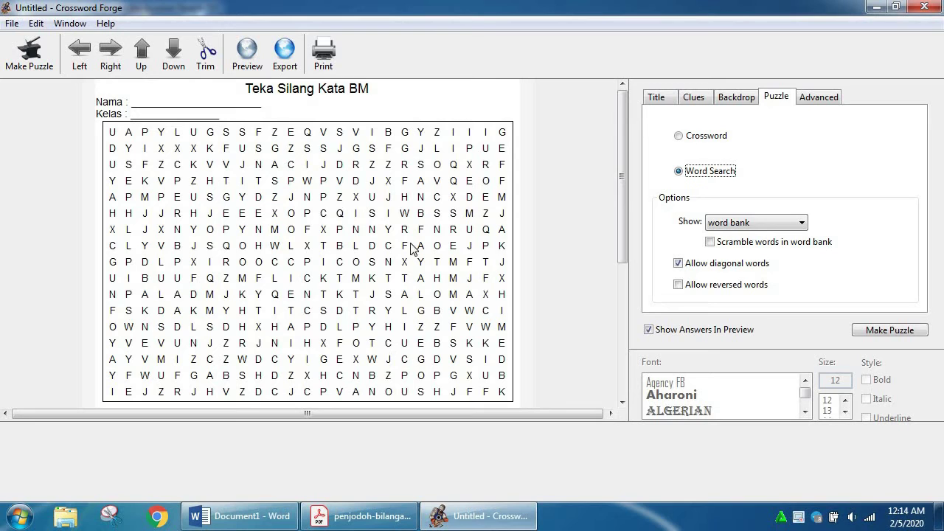
Step: Try allowing reversed words and scrambling the word bank, turn both options off again, and view the advanced puzzle settings
left_click(678, 287)
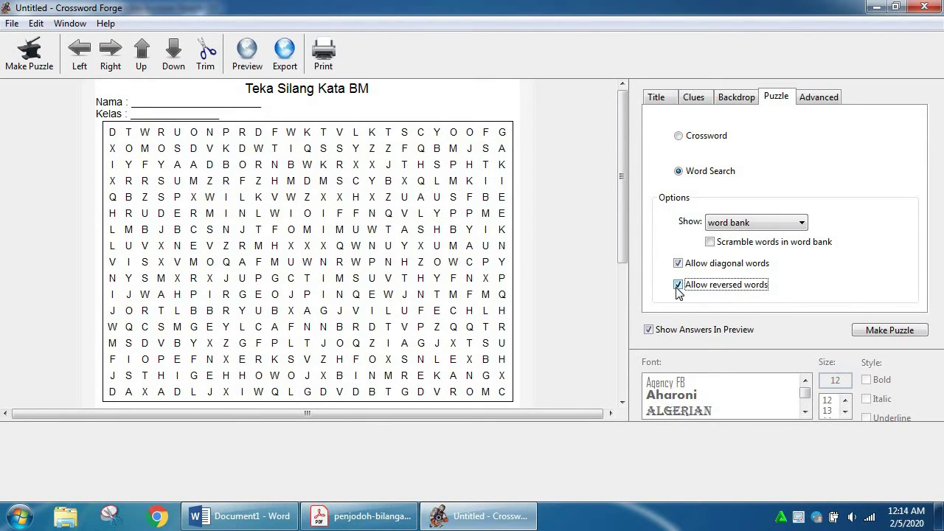
left_click(678, 286)
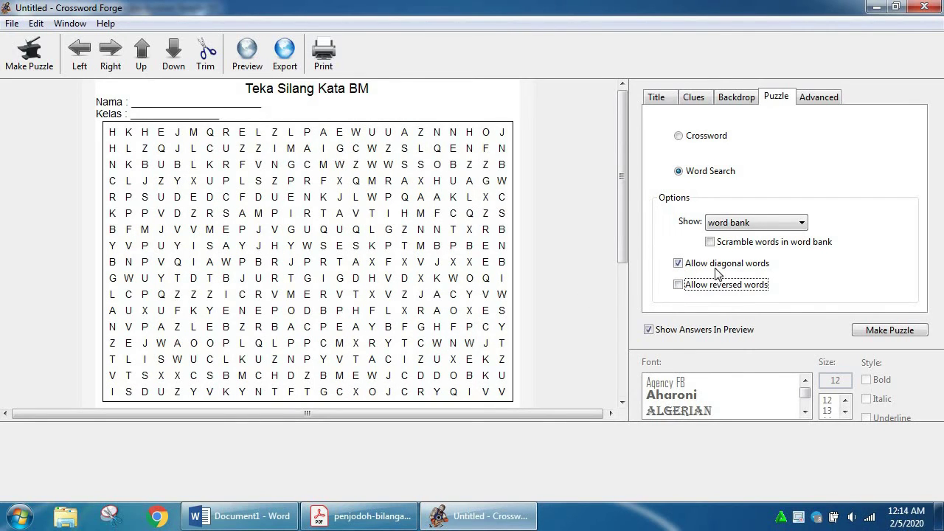
left_click(716, 249)
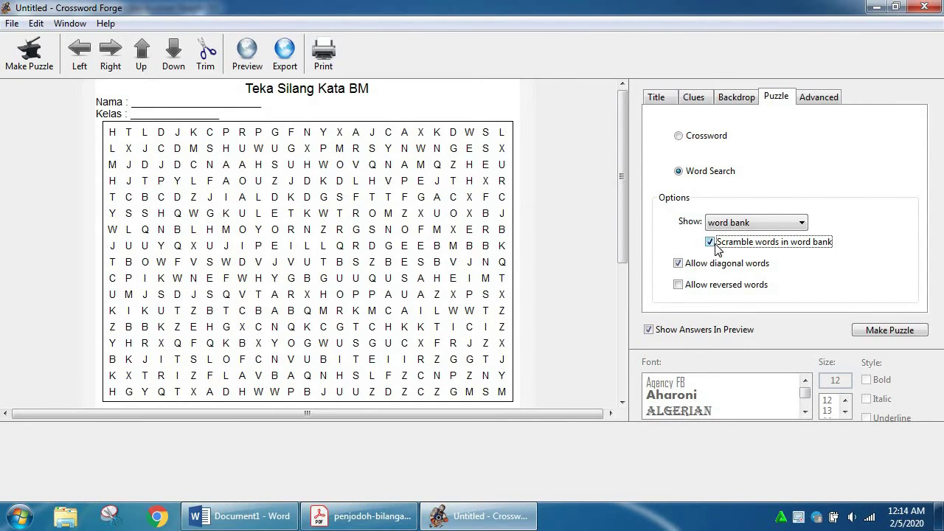
left_click(715, 249)
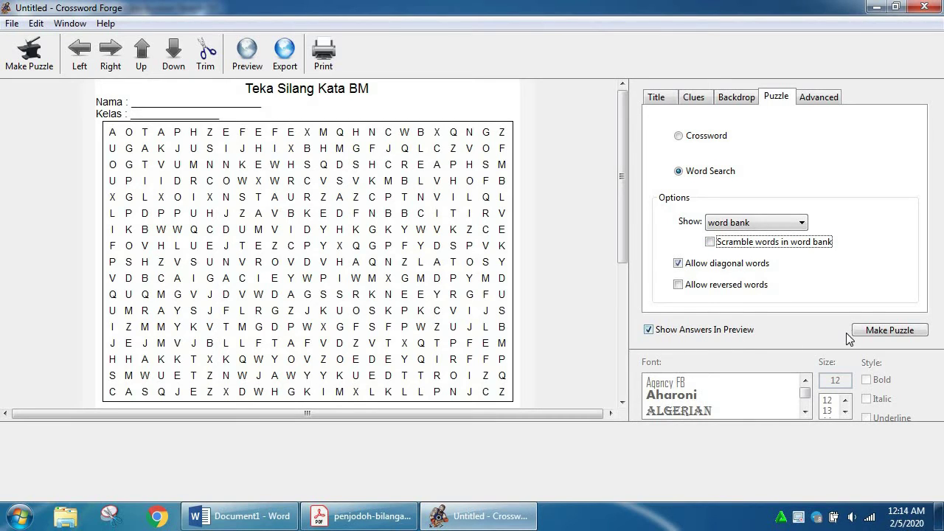
left_click(825, 101)
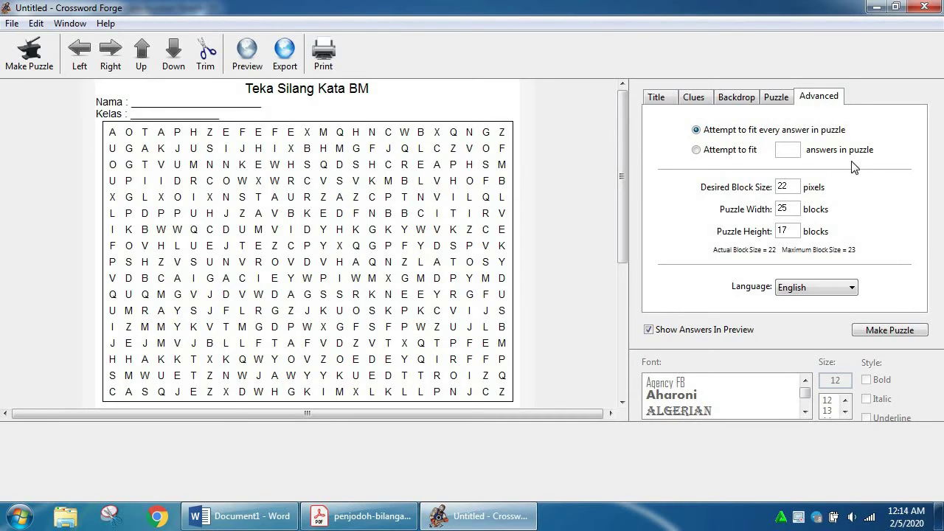
Step: Set the puzzle type to Crossword, generate the puzzle again, and look over the page
left_click(778, 100)
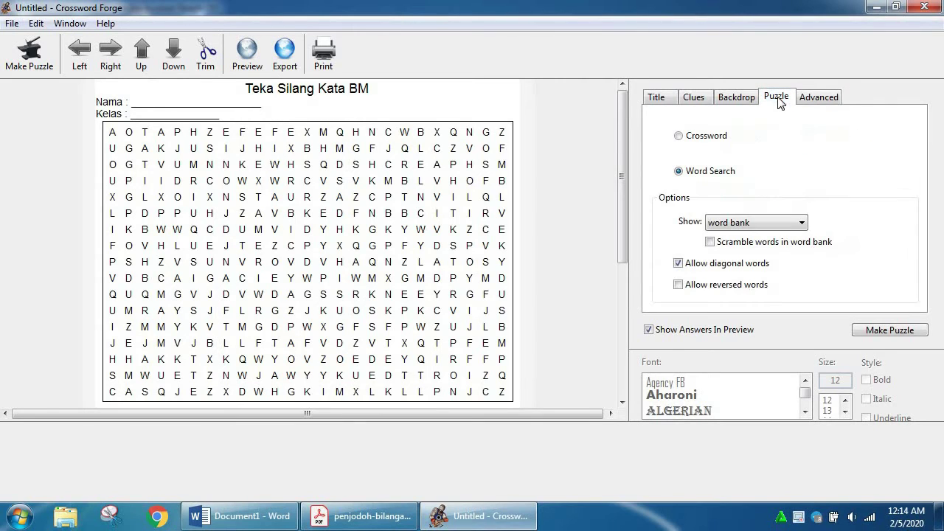
left_click(704, 138)
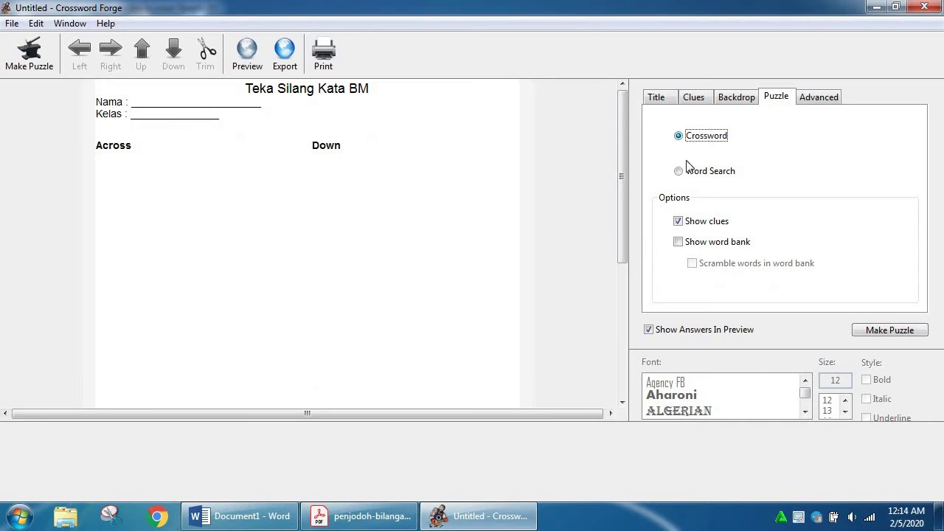
mouse_move(621, 153)
left_mouse_down()
mouse_move(621, 197)
mouse_move(622, 142)
left_mouse_up()
left_click(727, 99)
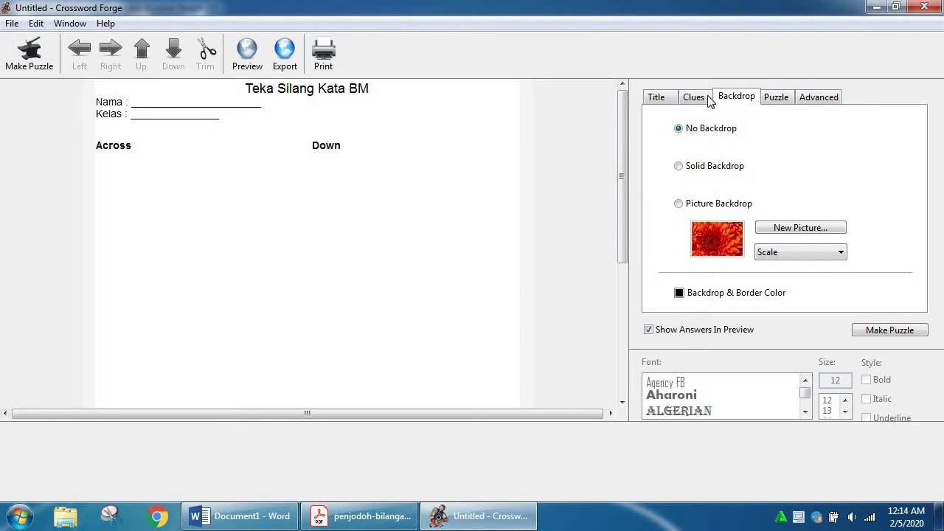
left_click(695, 98)
left_click(670, 103)
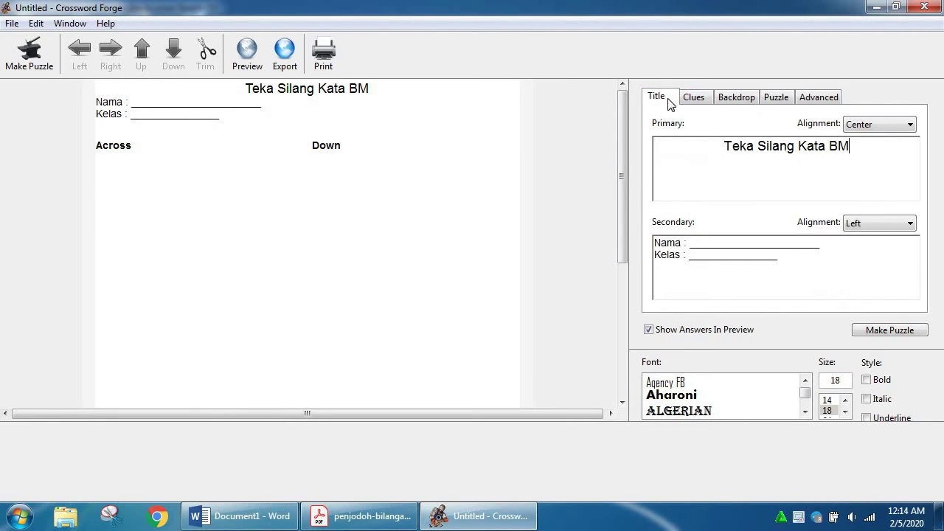
left_click(792, 99)
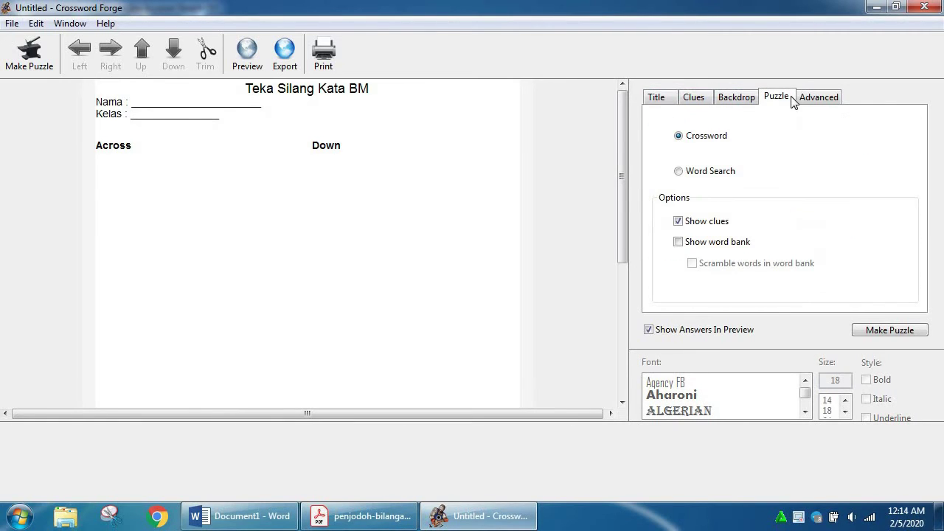
left_click(905, 334)
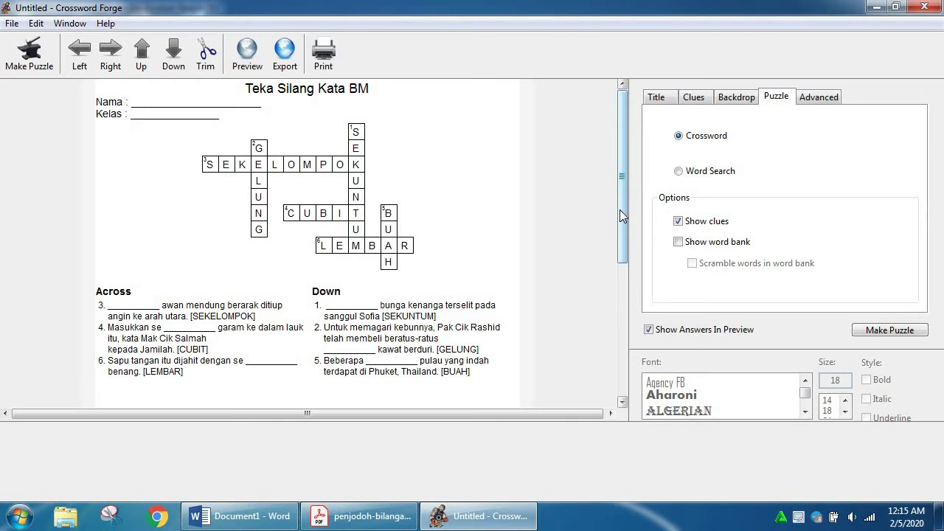
left_click_drag(622, 211, 618, 293)
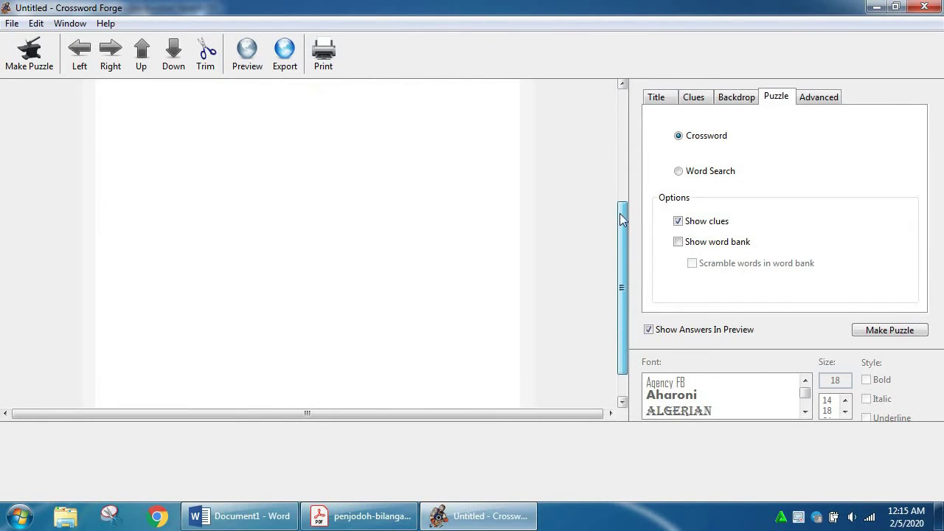
Step: Review the print choices for the puzzle and its answer key, and leave them without printing
left_click(624, 127)
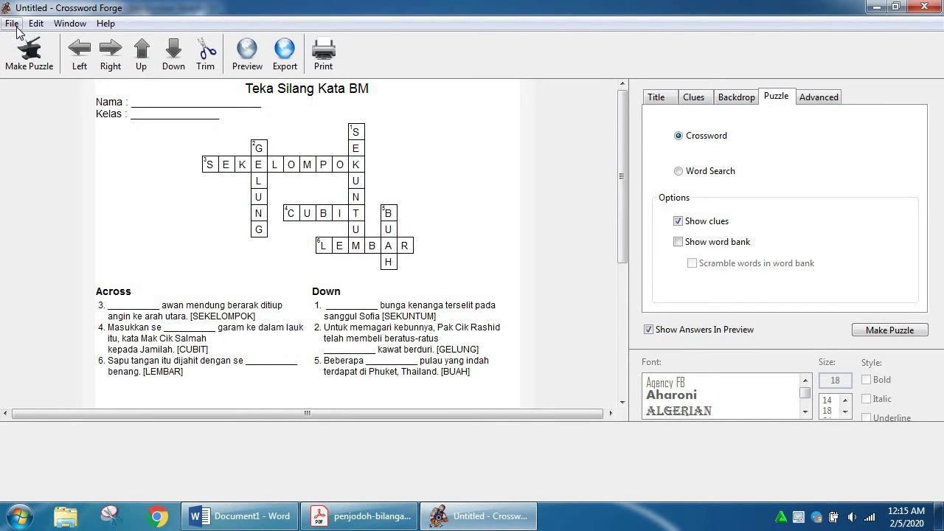
left_click(324, 63)
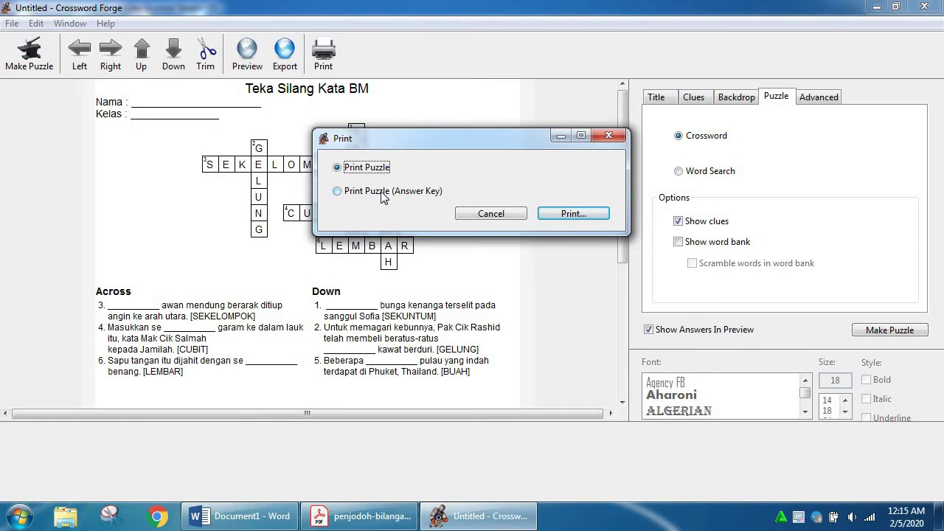
left_click(500, 214)
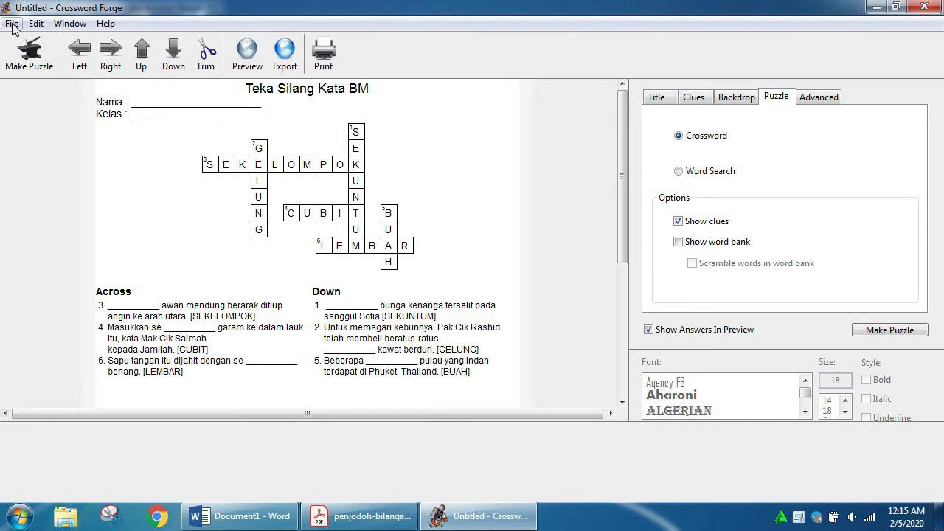
left_click(13, 24)
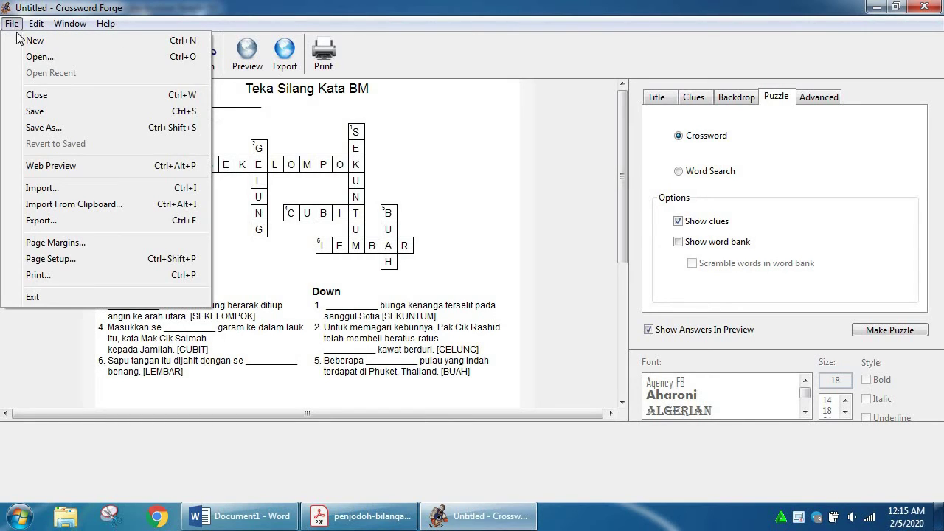
left_click(122, 130)
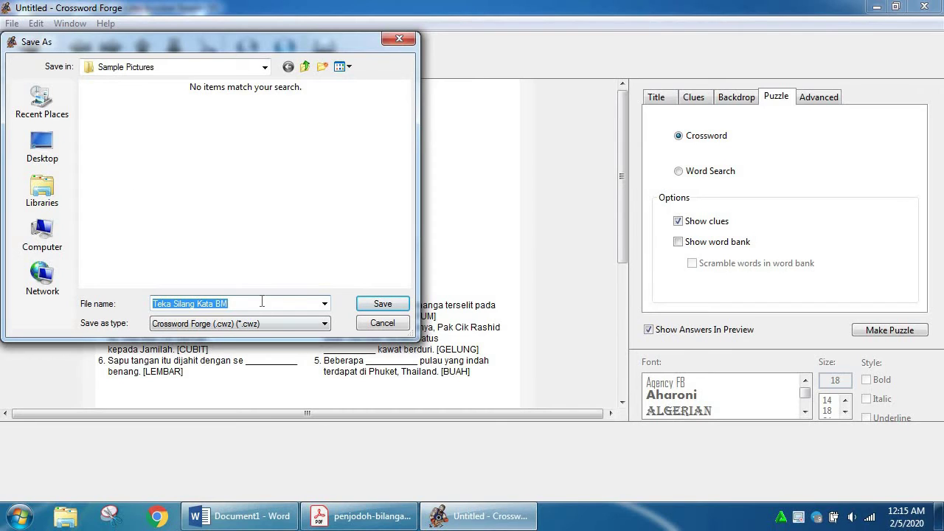
left_click(383, 324)
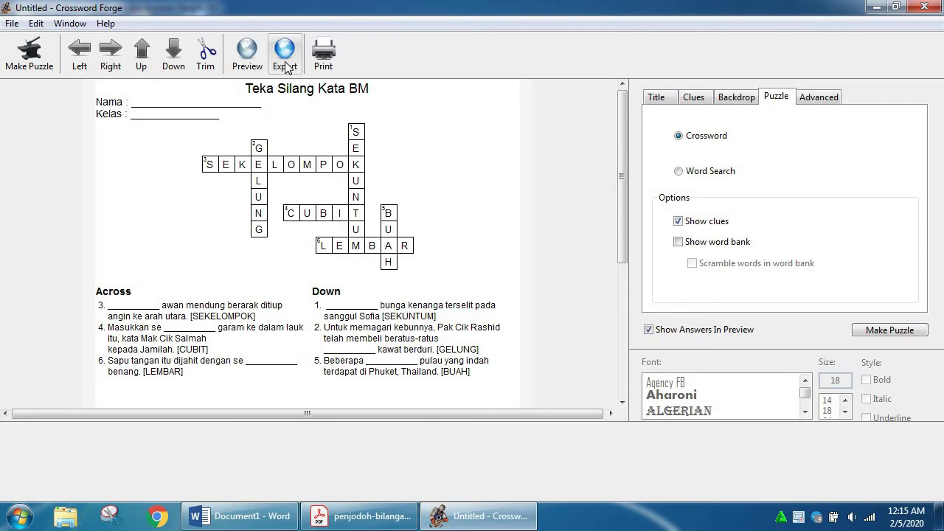
left_click(13, 24)
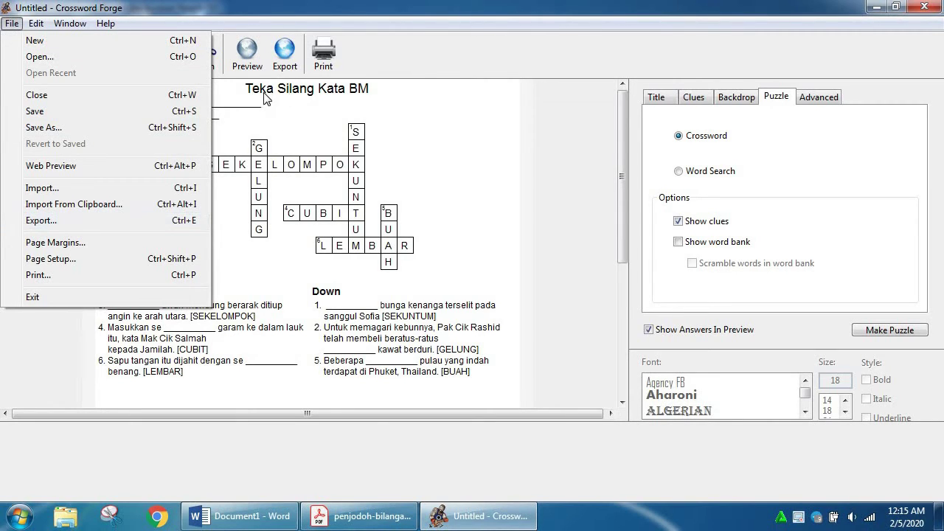
Step: Export the whole crossword puzzle as a PDF named "Teka Silang Kata BM" in the Sample Pictures folder
left_click(288, 59)
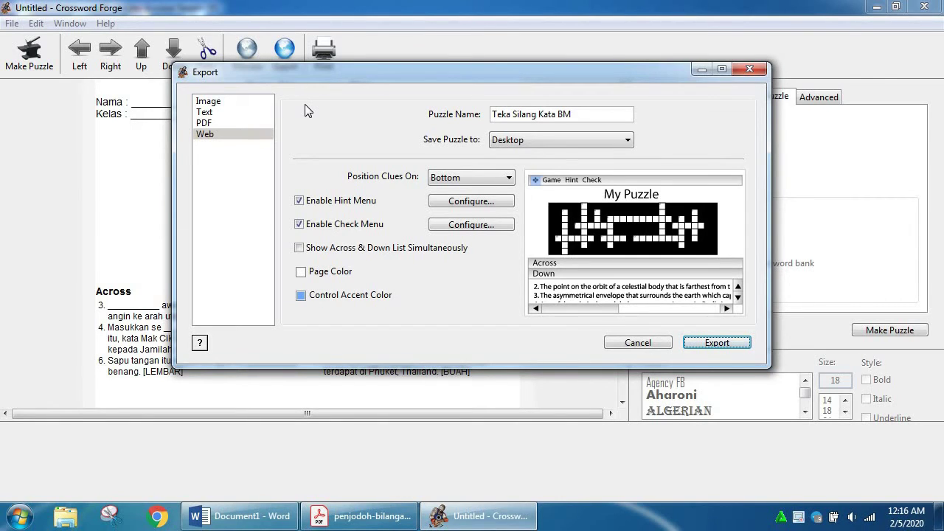
left_click(204, 124)
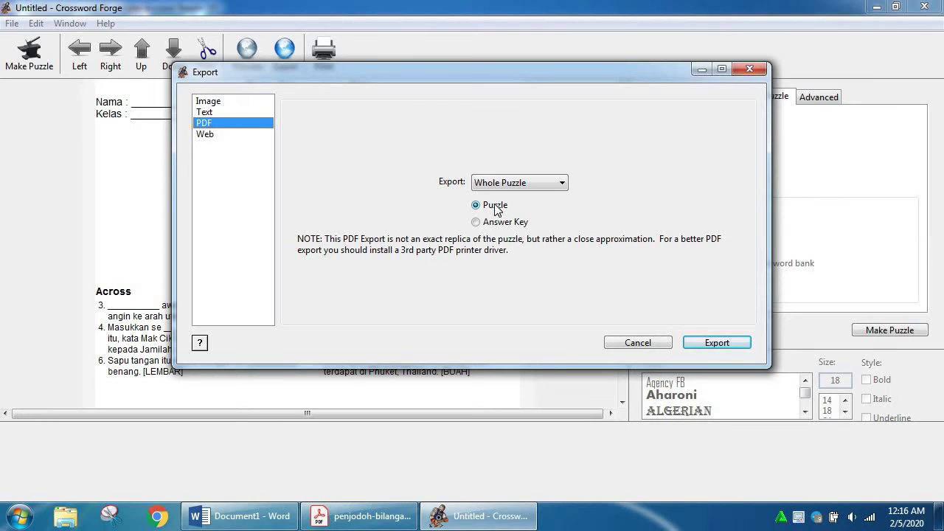
left_click(709, 344)
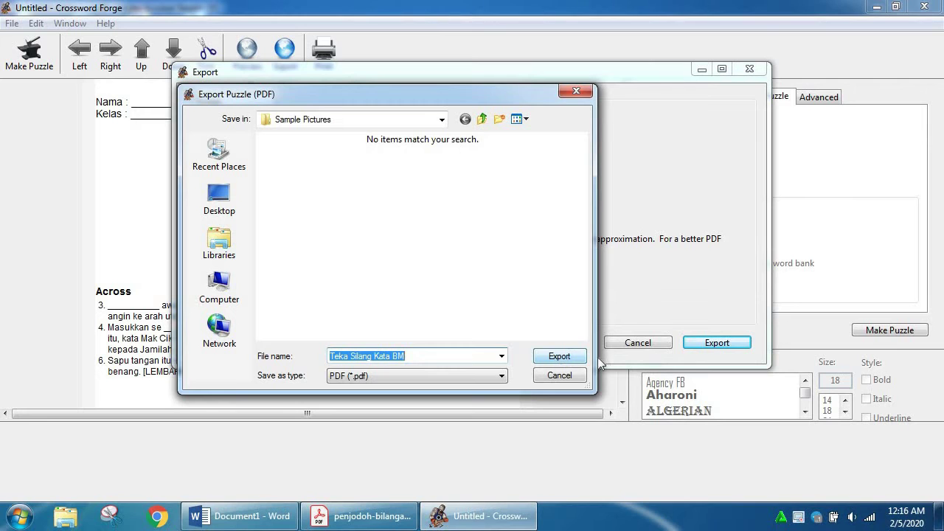
left_click(567, 360)
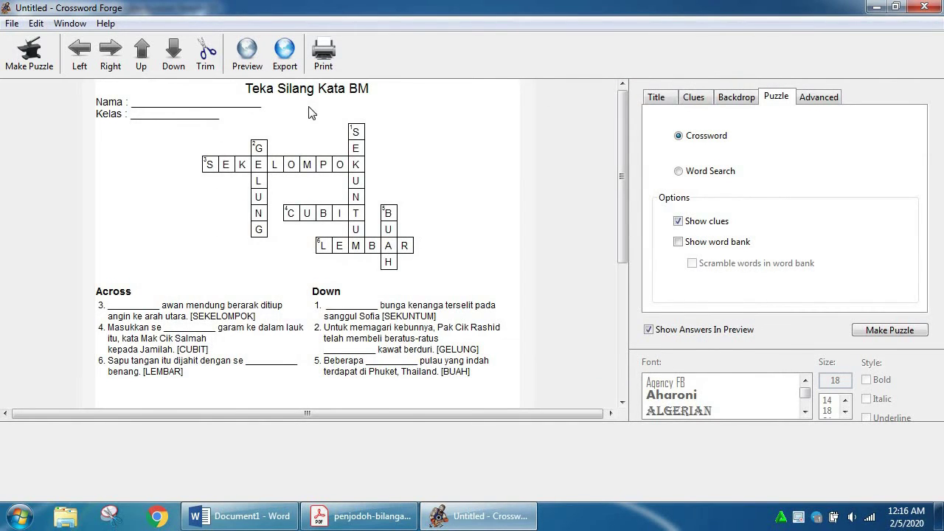
Step: Export the crossword's answer key as a PDF named "Teka Silang Kata BM-key" in the Sample Pictures folder
left_click(285, 50)
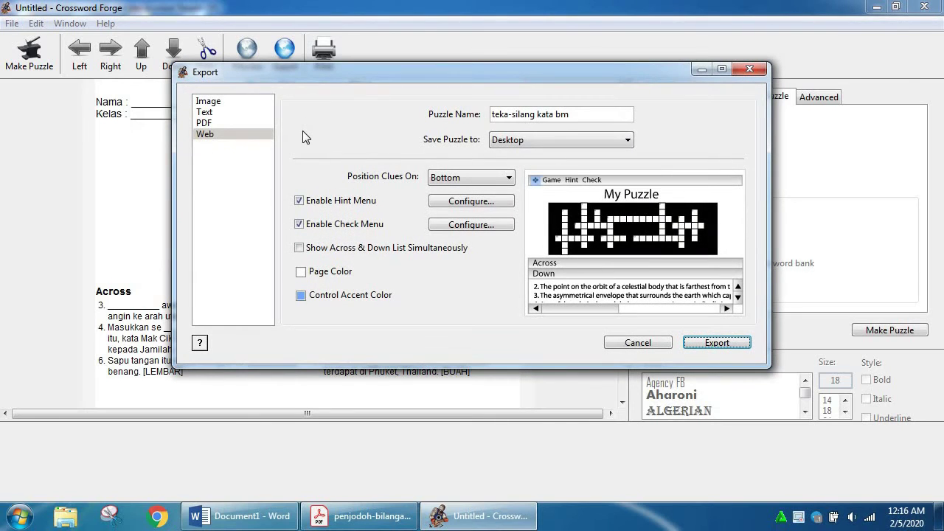
left_click(220, 123)
left_click(505, 222)
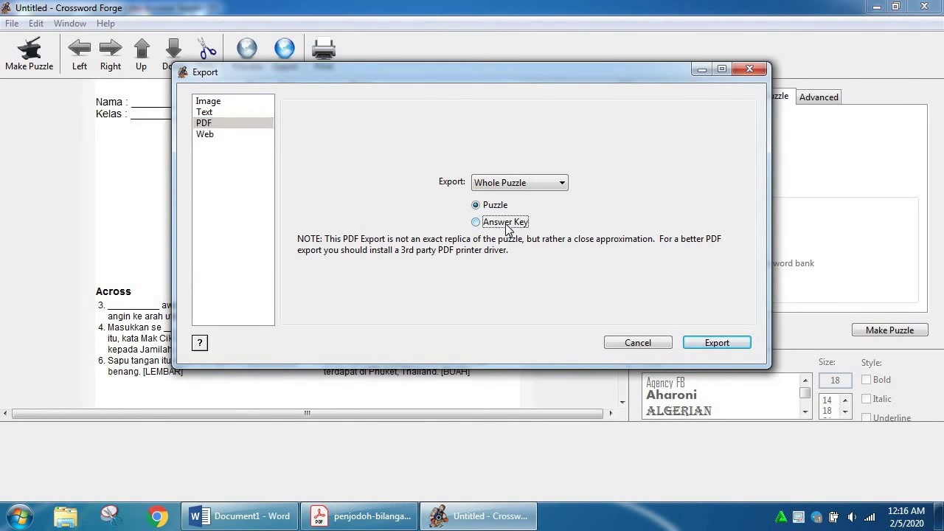
left_click(717, 344)
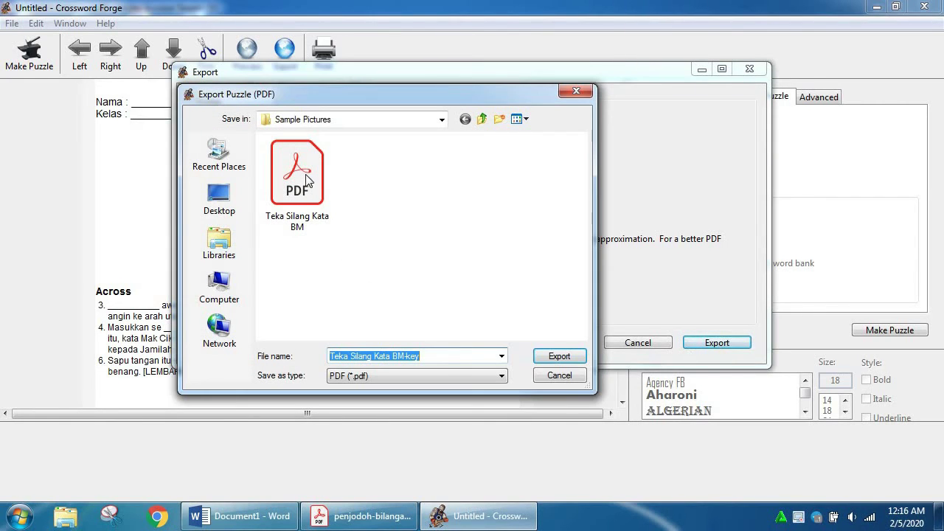
left_click(558, 358)
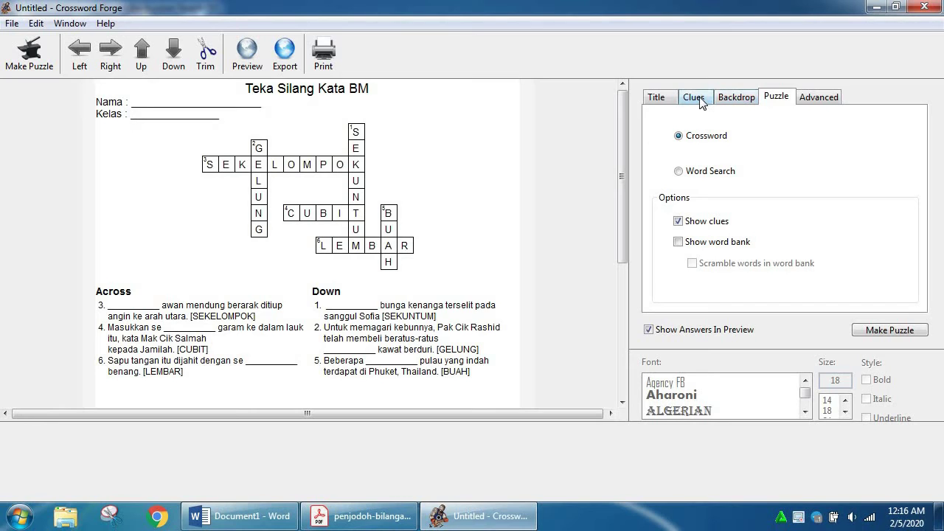
Step: Change the puzzle type to Word Search and export the whole puzzle as a PDF named "Teka Silang Kata BM 2"
left_click(699, 175)
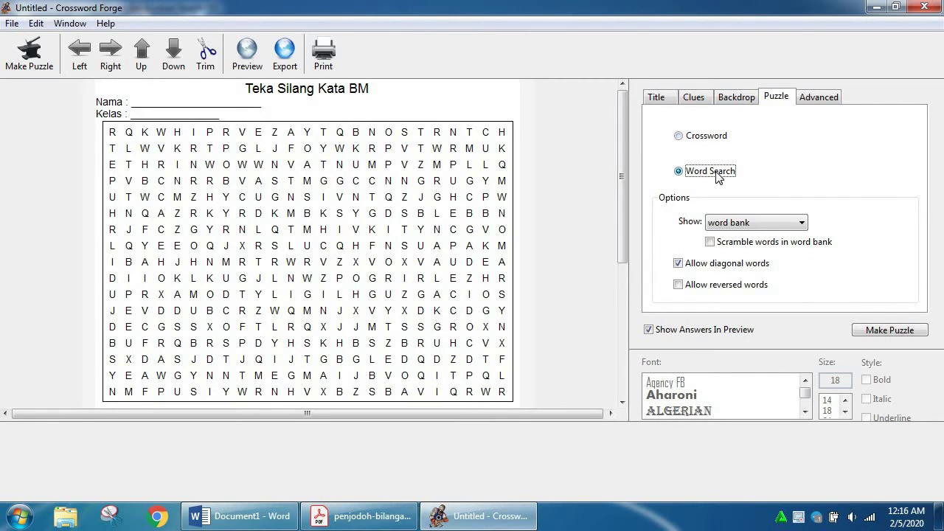
left_click(288, 68)
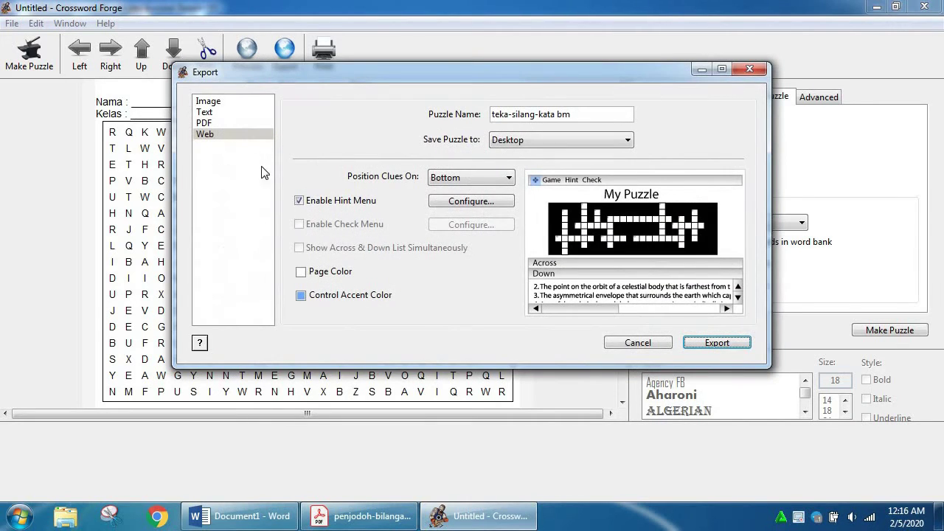
left_click(227, 124)
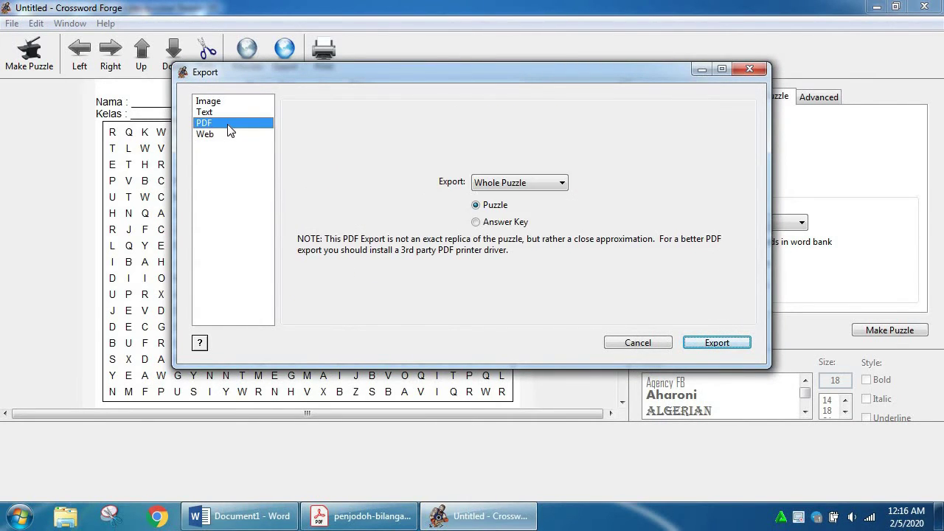
left_click(716, 343)
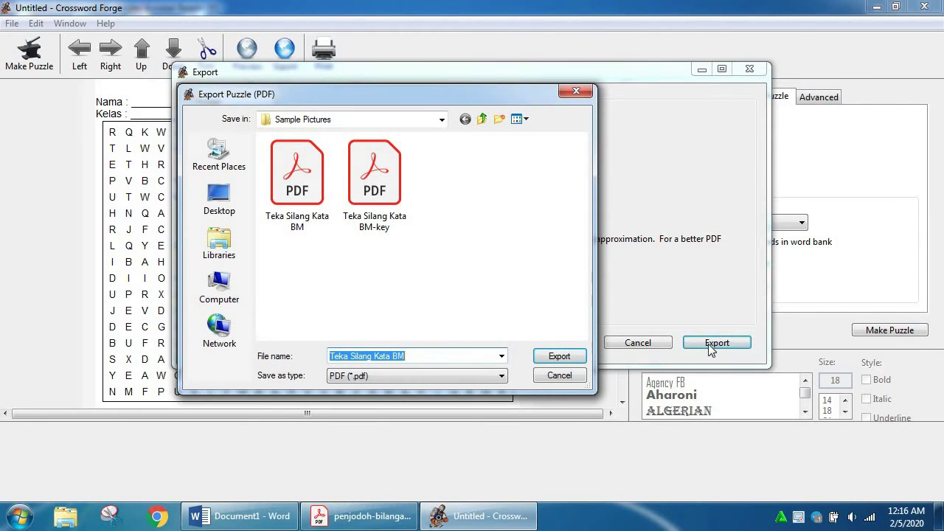
left_click(423, 358)
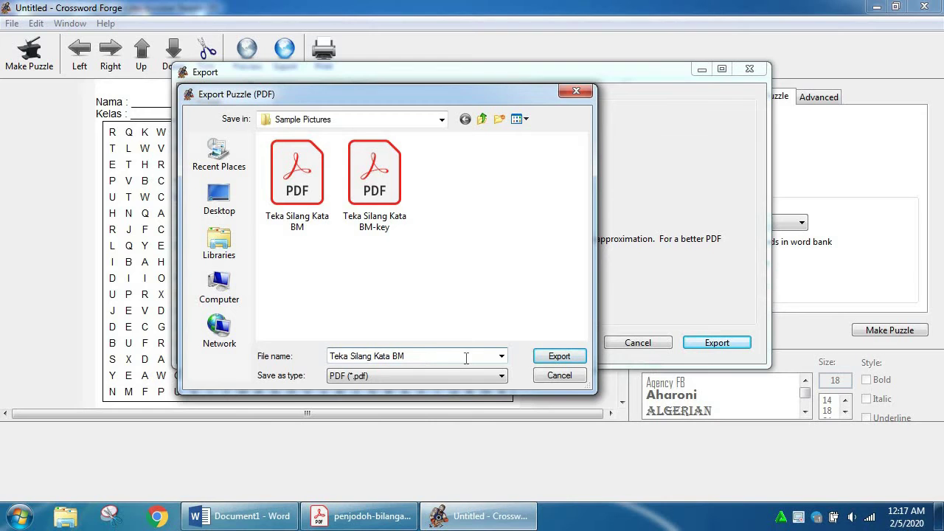
type("2")
left_click(554, 357)
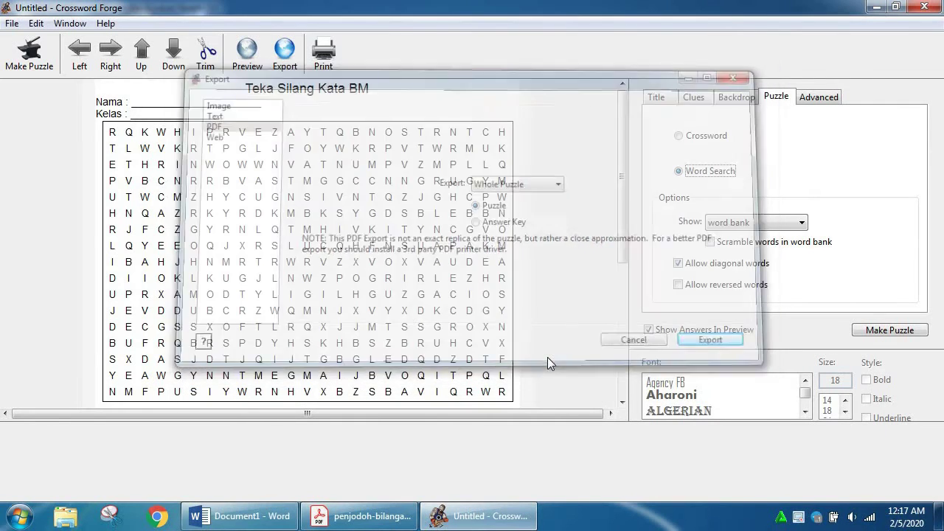
Step: Export the word search's answer key as a PDF, adding 2 to the end of the file name "Teka Silang Kata BM-key"
left_click(284, 64)
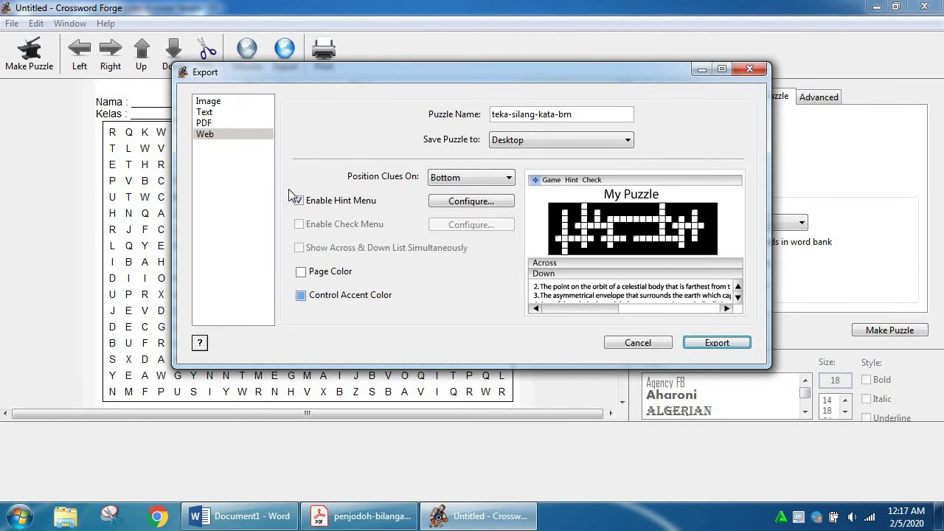
left_click(204, 123)
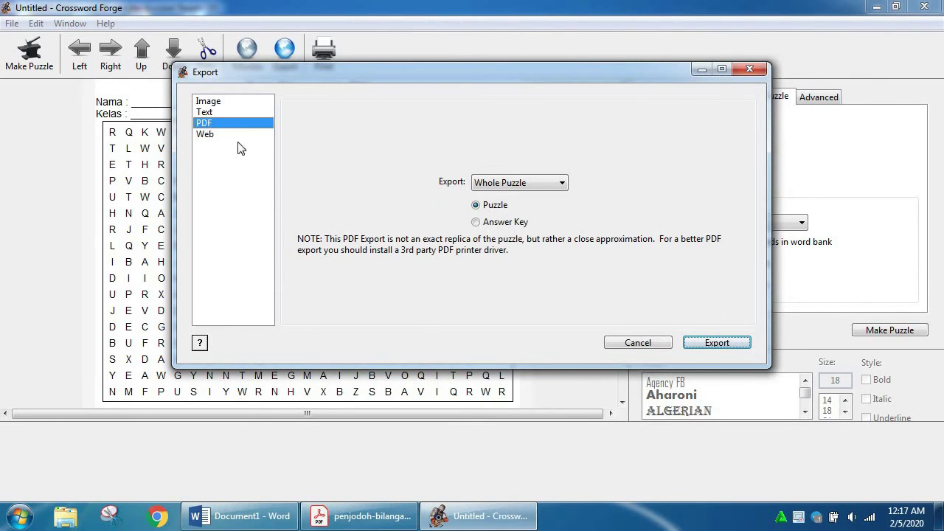
left_click(475, 222)
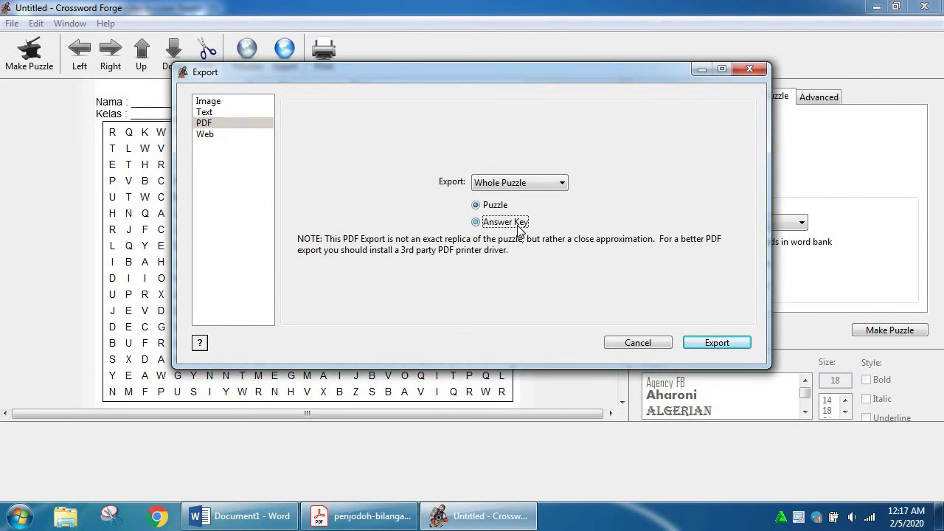
left_click(720, 346)
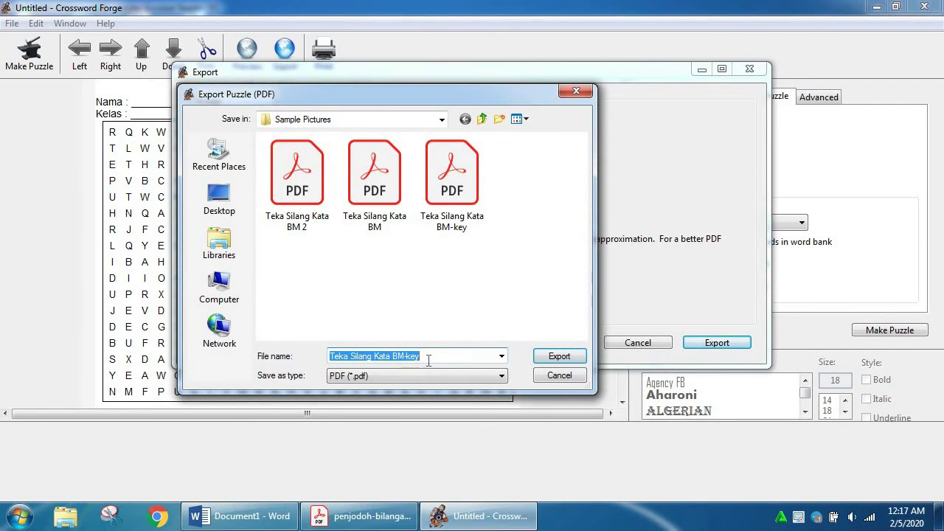
left_click(428, 358)
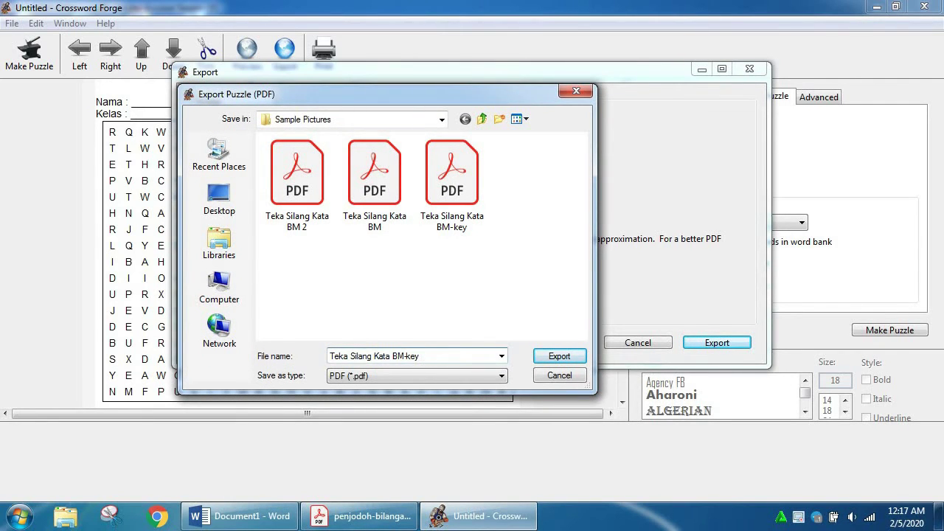
type("2")
left_click(562, 358)
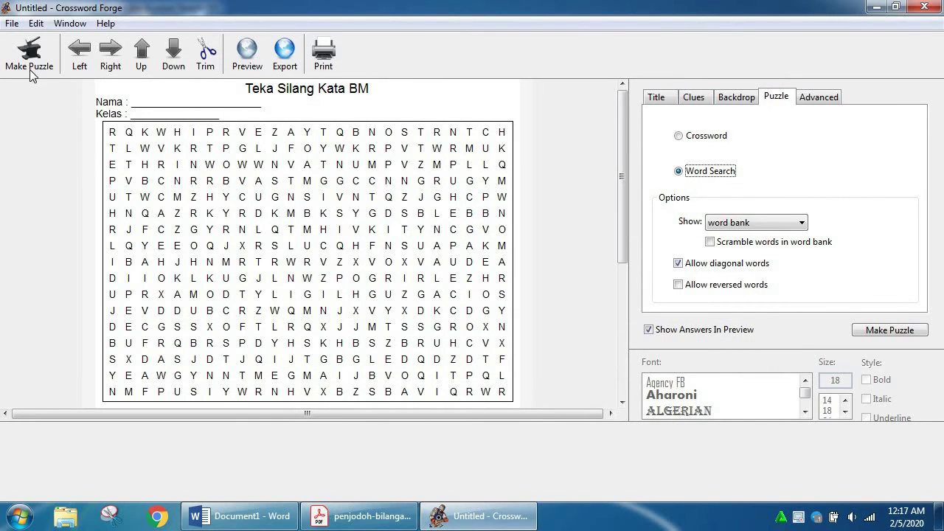
Step: Save the puzzle project as the Crossword Forge file "Teka Silang Kata BM" in the Sample Pictures folder
left_click(13, 25)
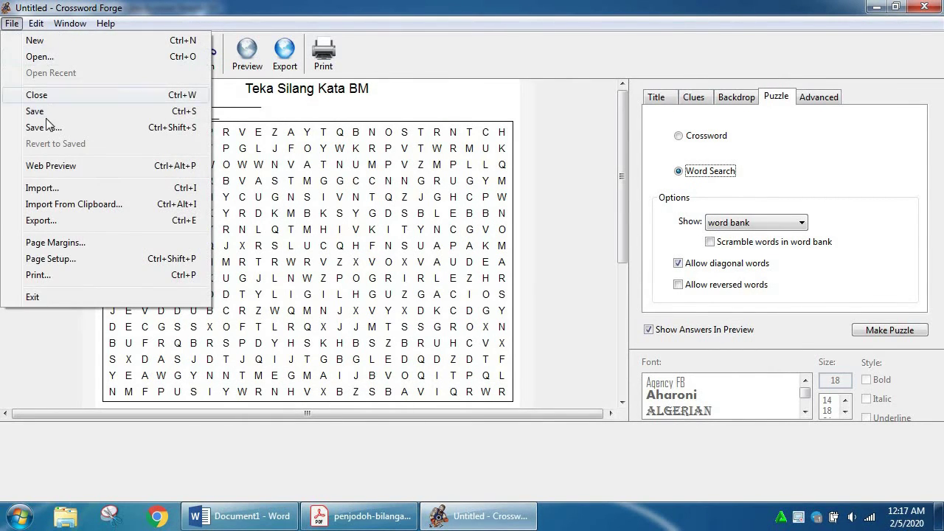
left_click(48, 129)
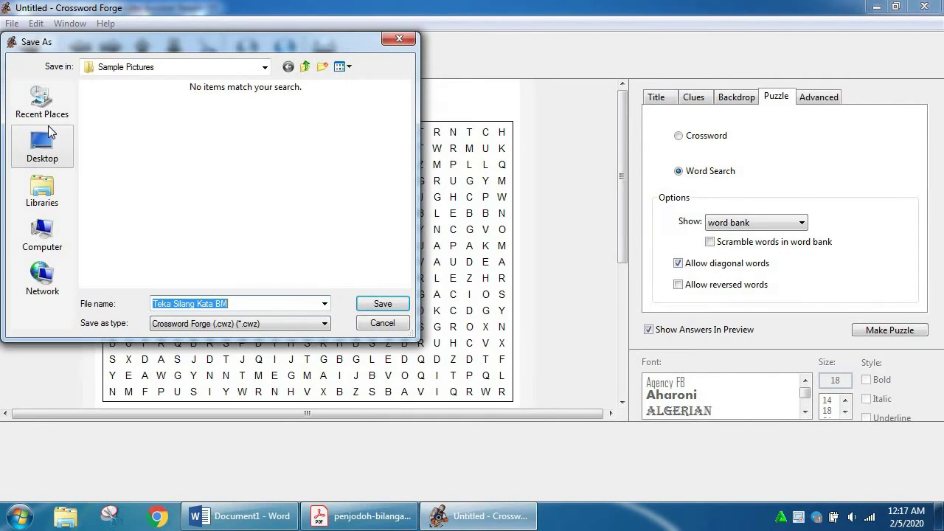
left_click(386, 308)
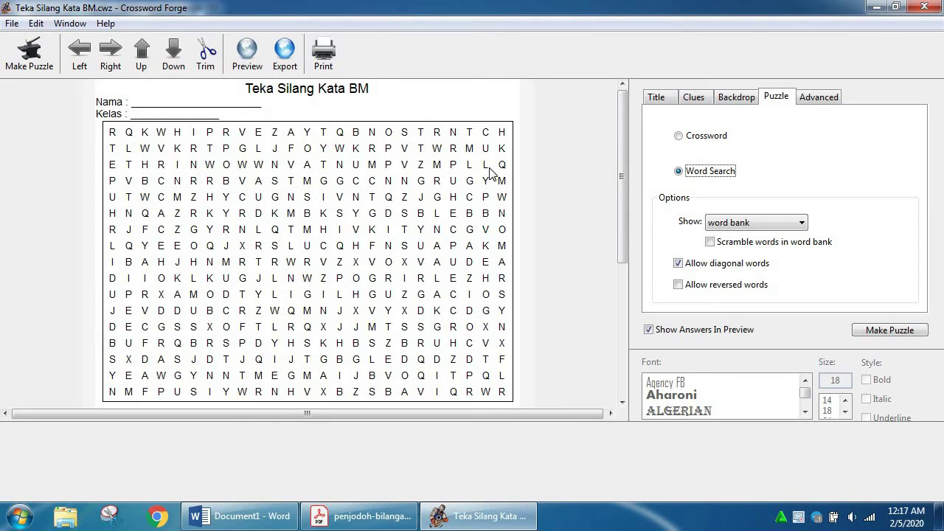
Step: Look through the puzzle's clues and answers one by one, from clue 1 to clue 6
left_click(695, 99)
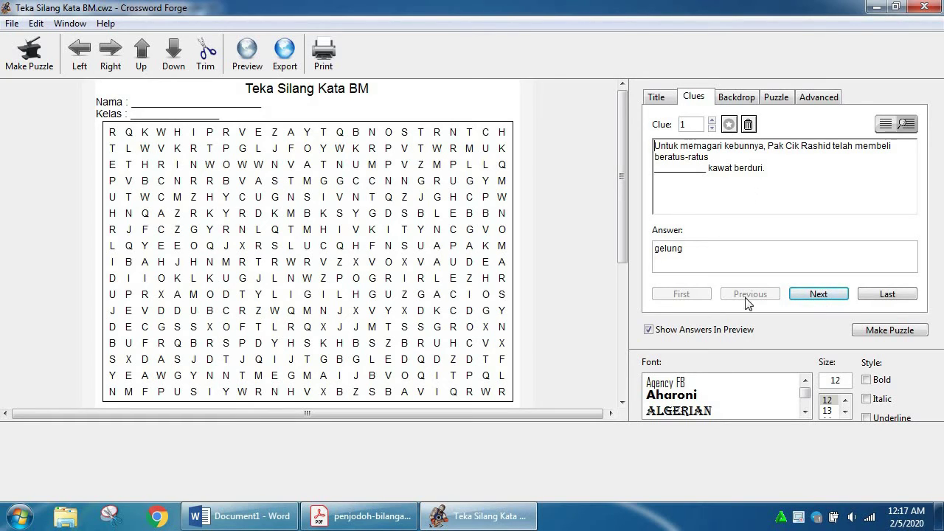
left_click(826, 297)
left_click(827, 298)
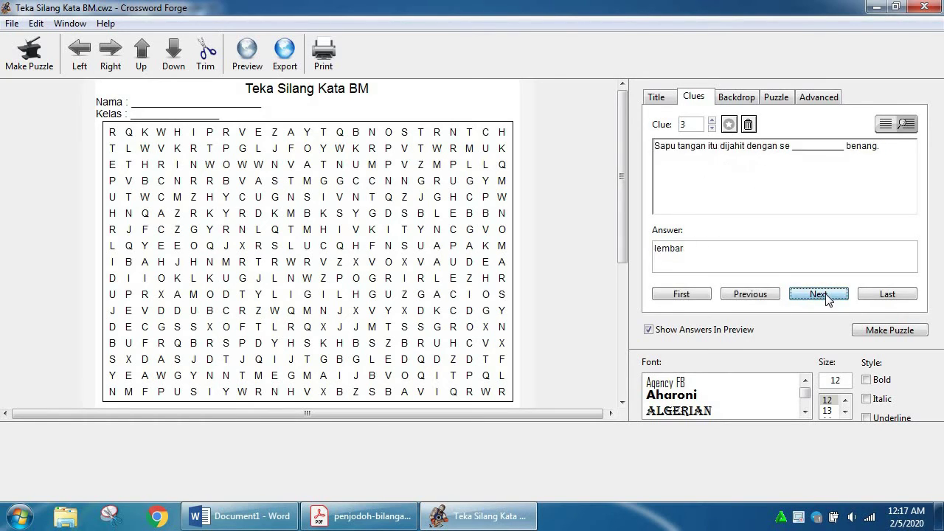
left_click(827, 296)
left_click(827, 296)
left_click(826, 296)
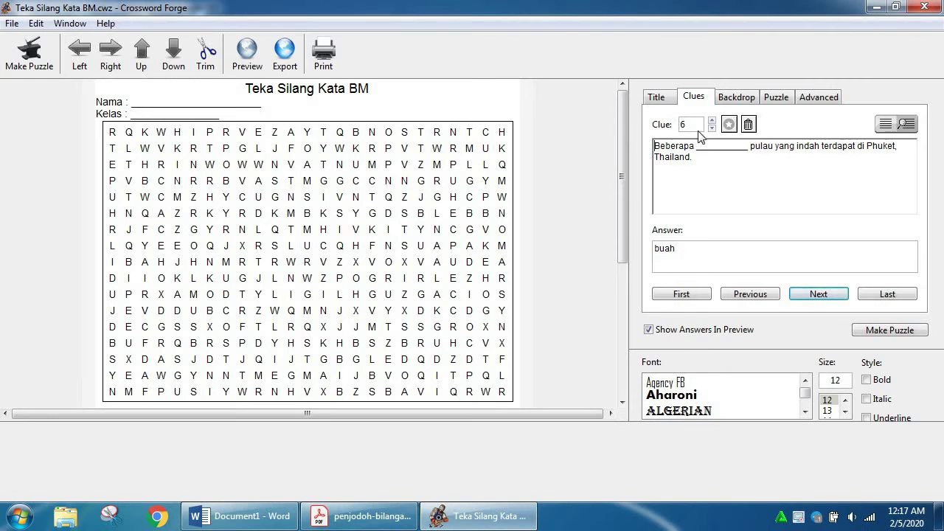
Step: Close the puzzle program and the penjodoh-bilangan.pdf document
left_click(925, 8)
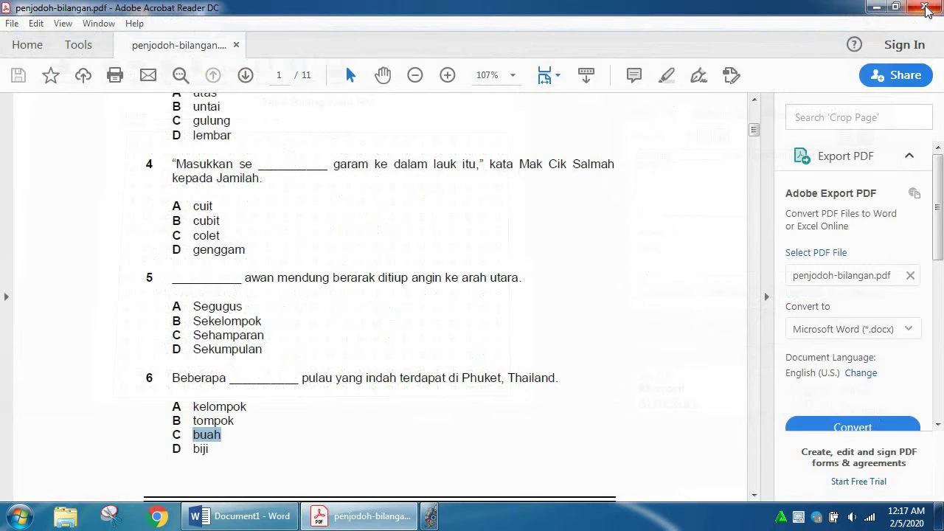
left_click(926, 8)
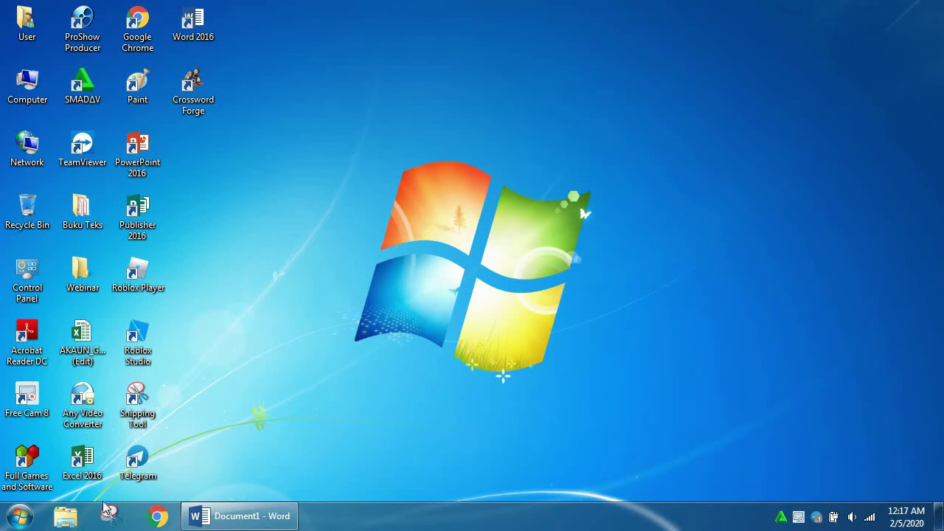
Step: Open the Sample Pictures folder in the Pictures library in Windows Explorer and maximize its window
left_click(74, 522)
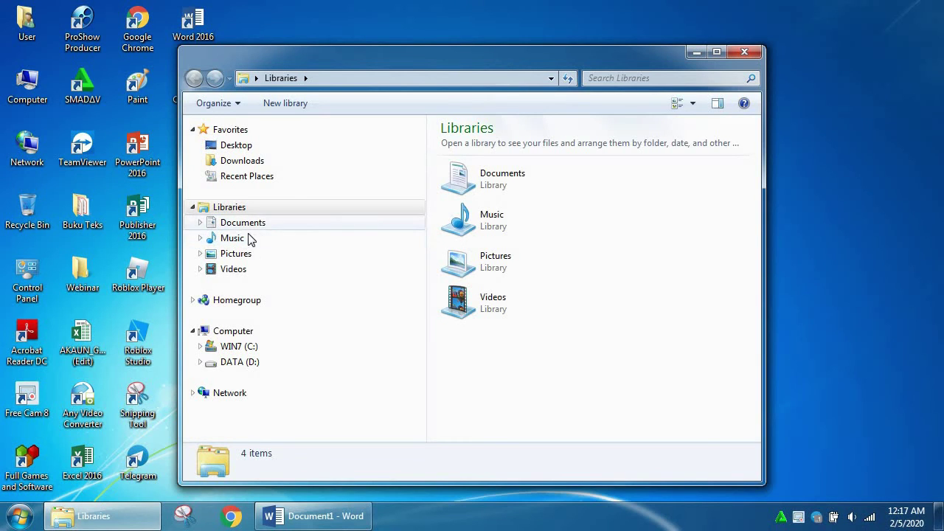
left_click(236, 254)
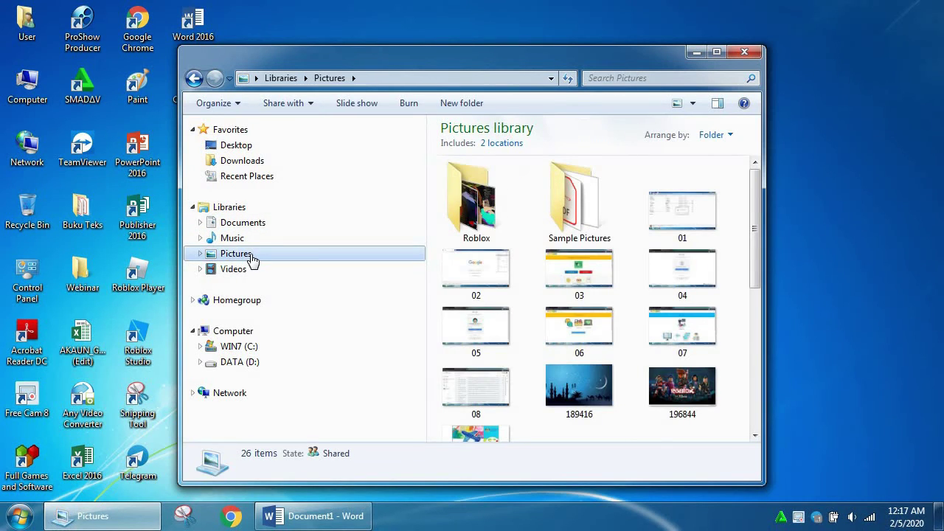
left_click(586, 211)
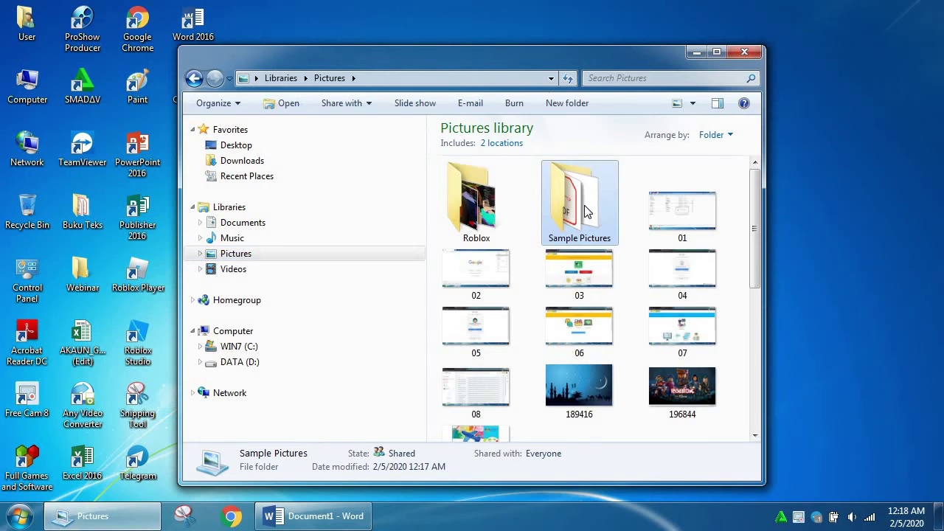
double_click(582, 243)
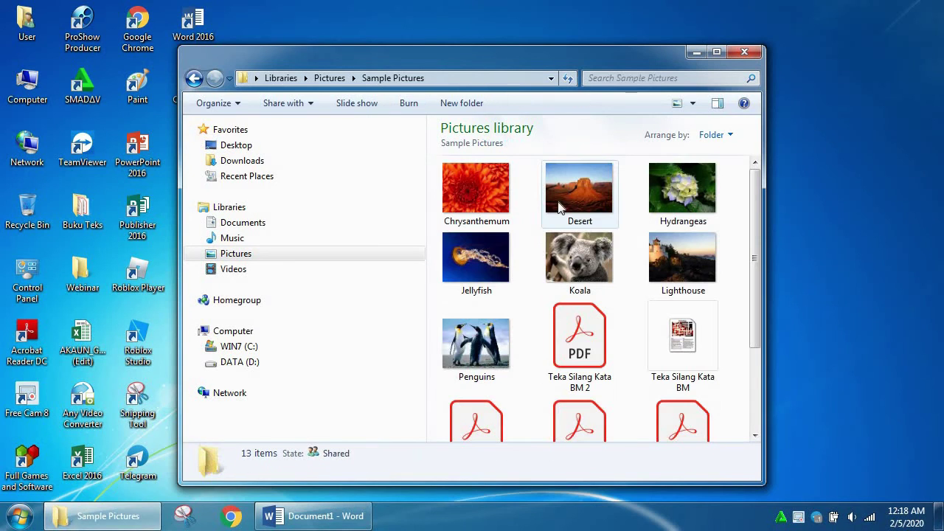
left_click(720, 54)
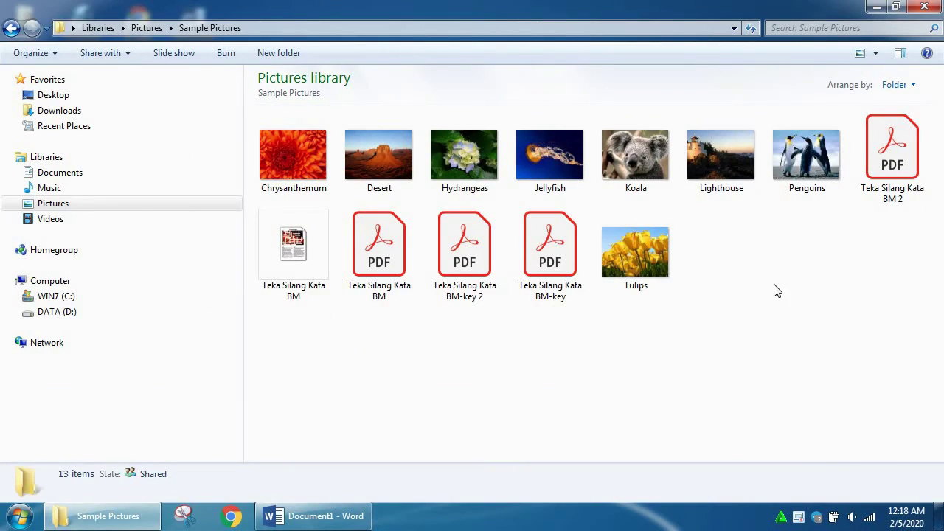
Step: Open the crossword PDF "Teka Silang Kata BM", examine its grid and its Across and Down clues, and close it
double_click(391, 240)
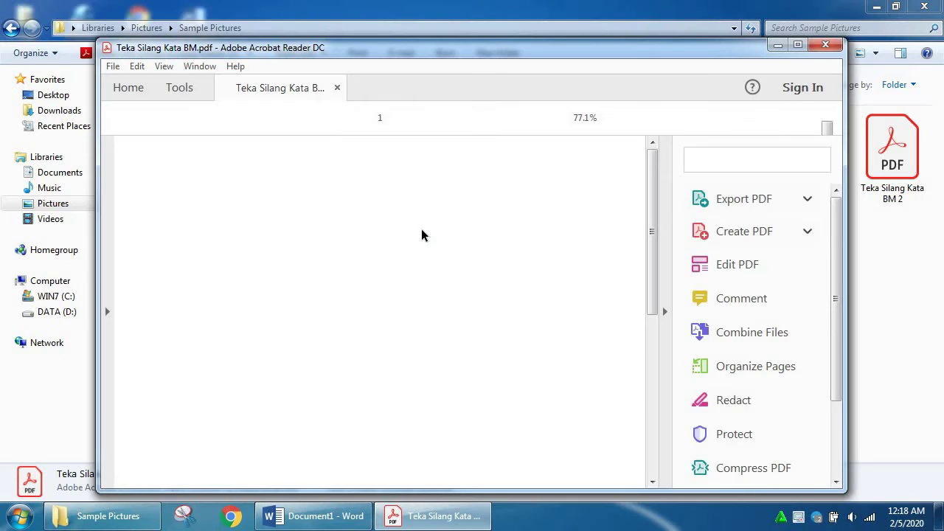
left_click(797, 46)
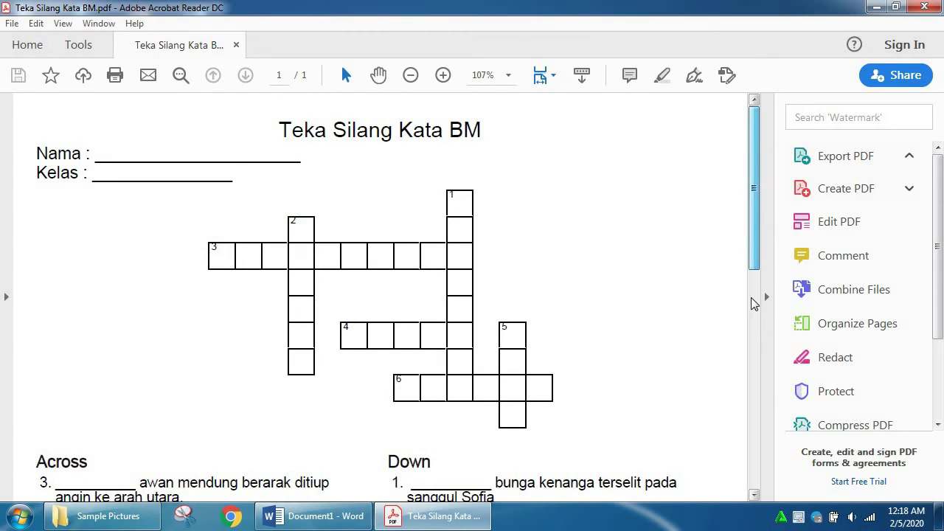
left_click_drag(756, 257, 755, 342)
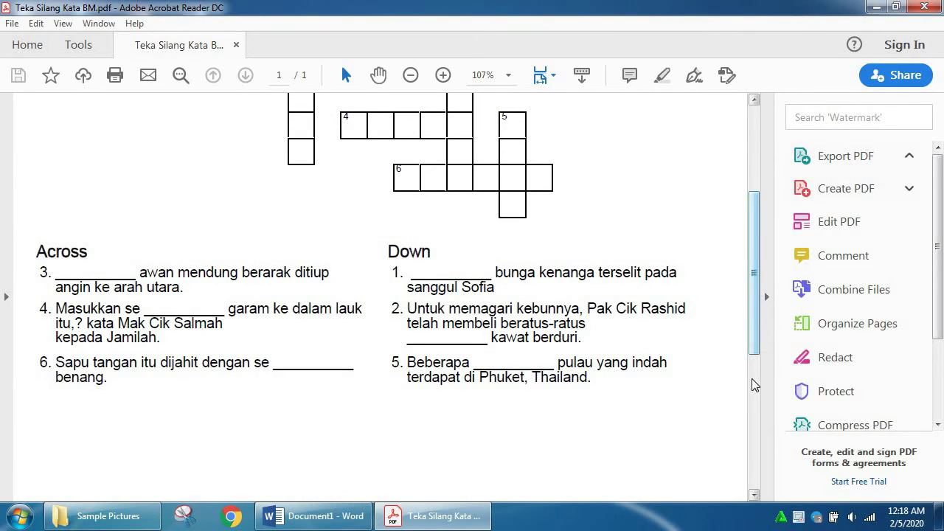
scroll(752, 378, "down", 5)
scroll(746, 221, "up", 3)
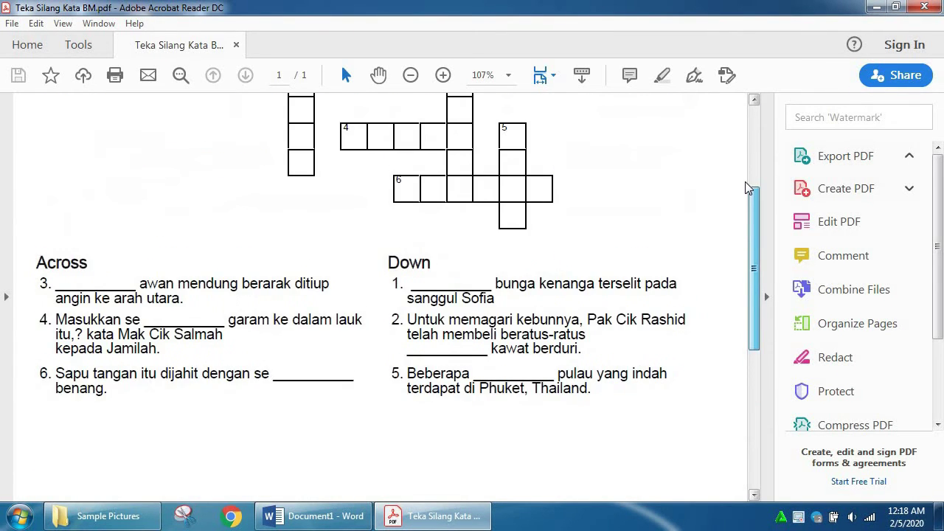
scroll(742, 170, "up", 5)
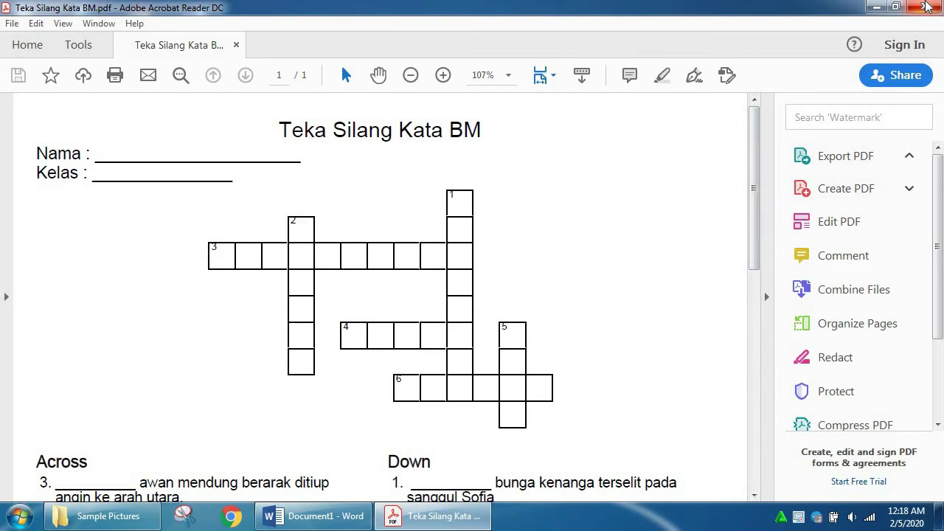
left_click(926, 7)
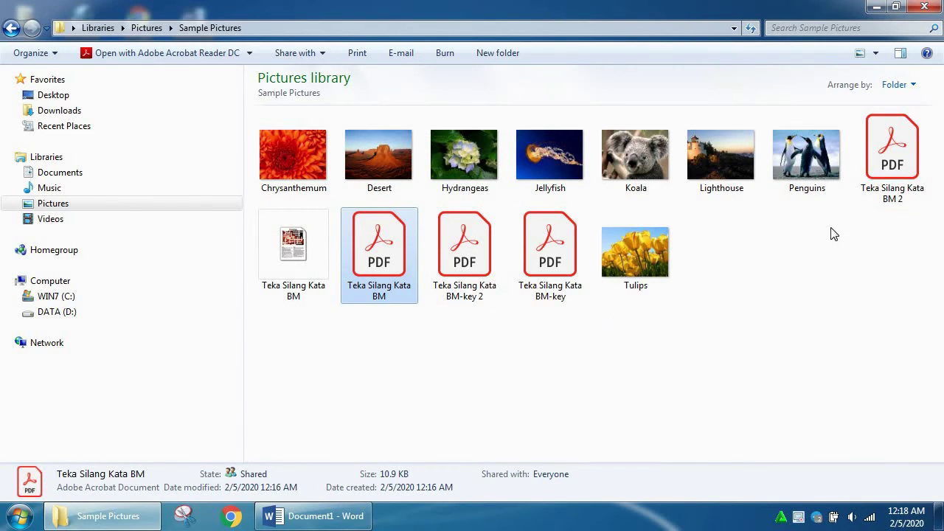
Step: Open the crossword answer key "Teka Silang Kata BM-key", check the filled-in grid and the clue answers, and close it
left_click(553, 248)
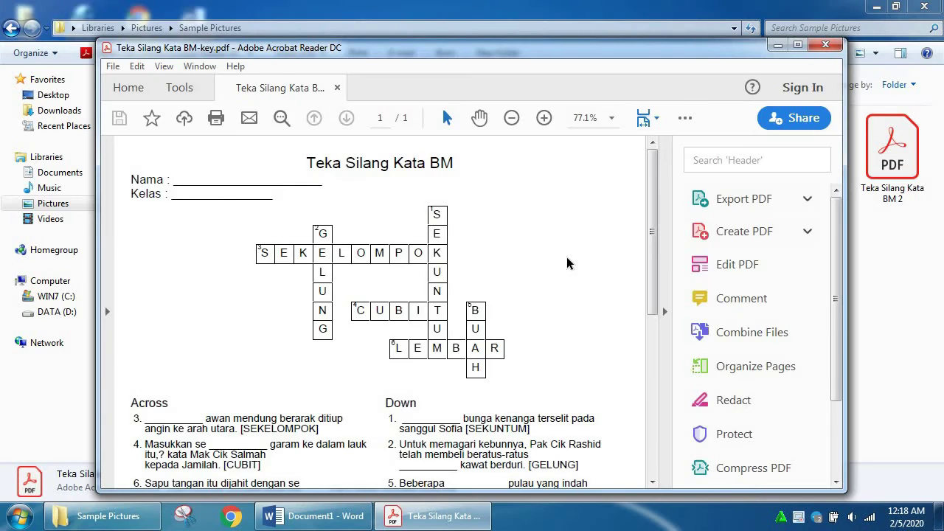
left_click(797, 47)
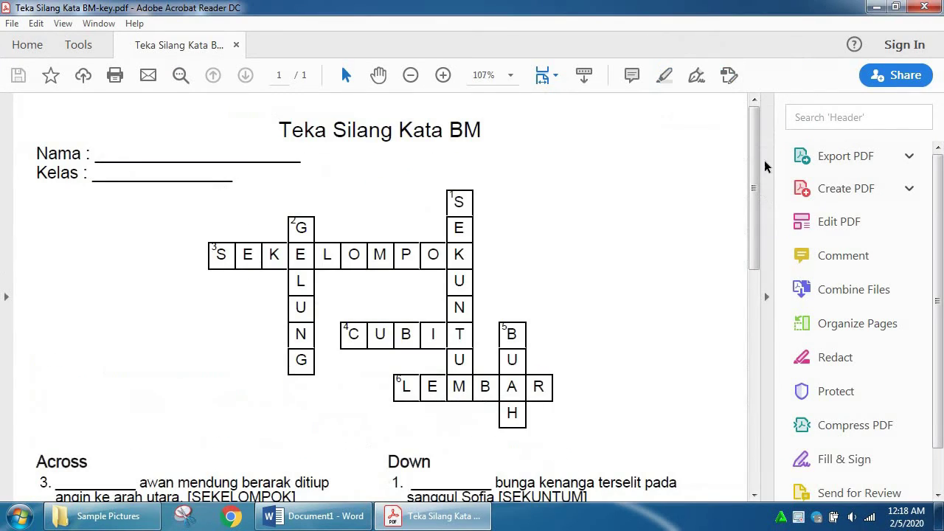
left_click(756, 305)
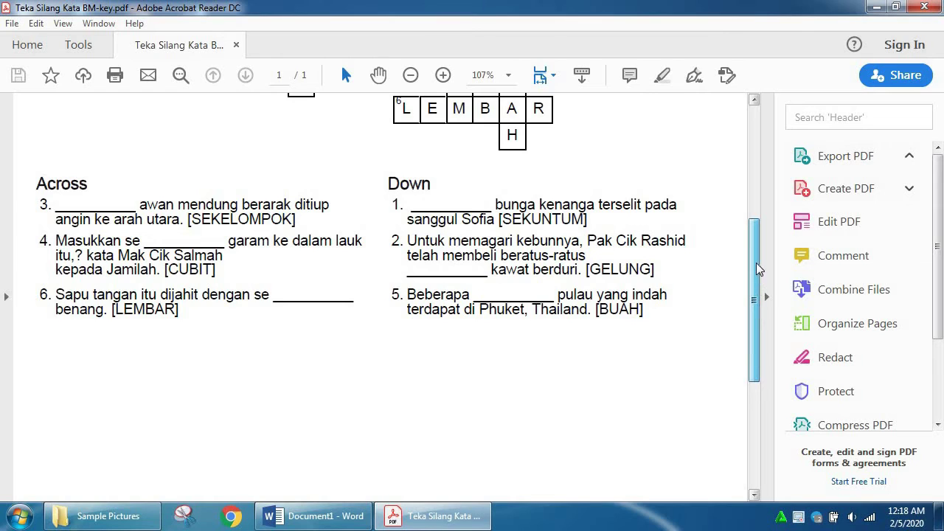
left_click(756, 192)
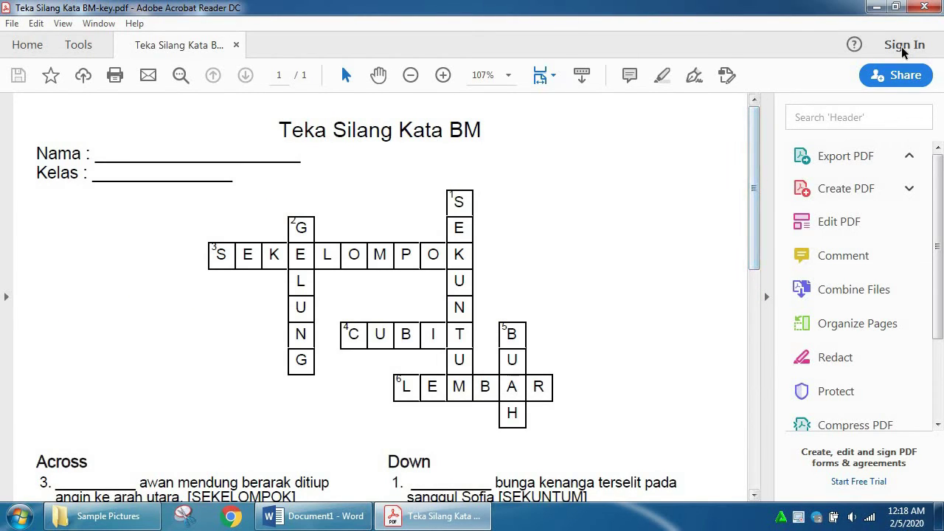
left_click(933, 9)
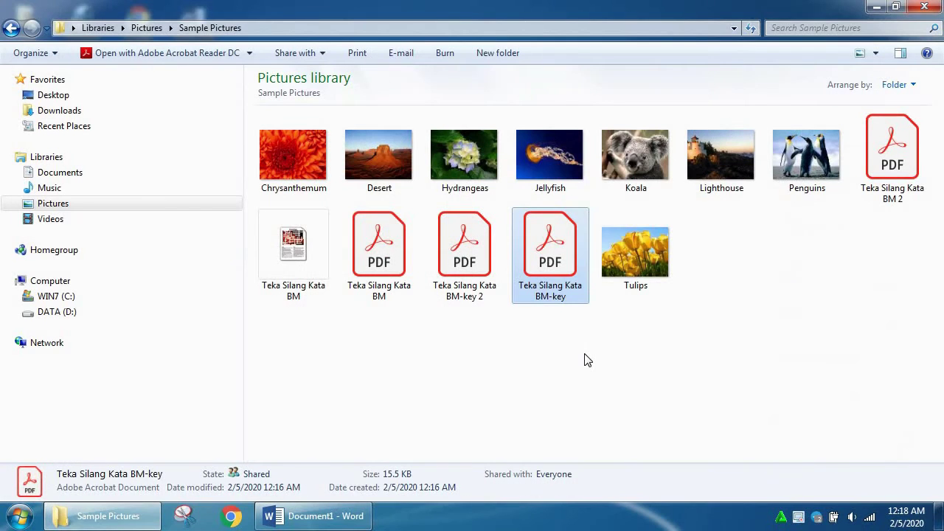
left_click(587, 360)
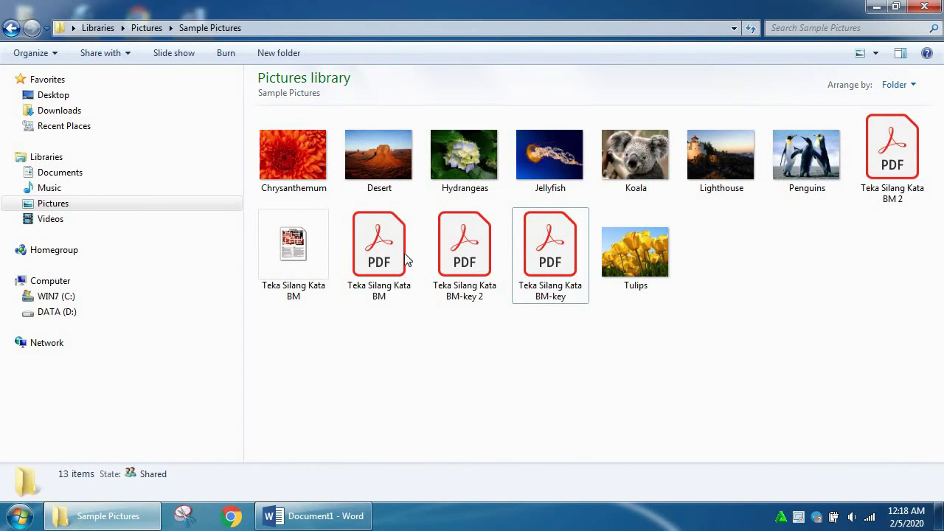
Step: Open the word search PDF "Teka Silang Kata BM 2", examine the page down to below the letter grid, and close it
double_click(891, 165)
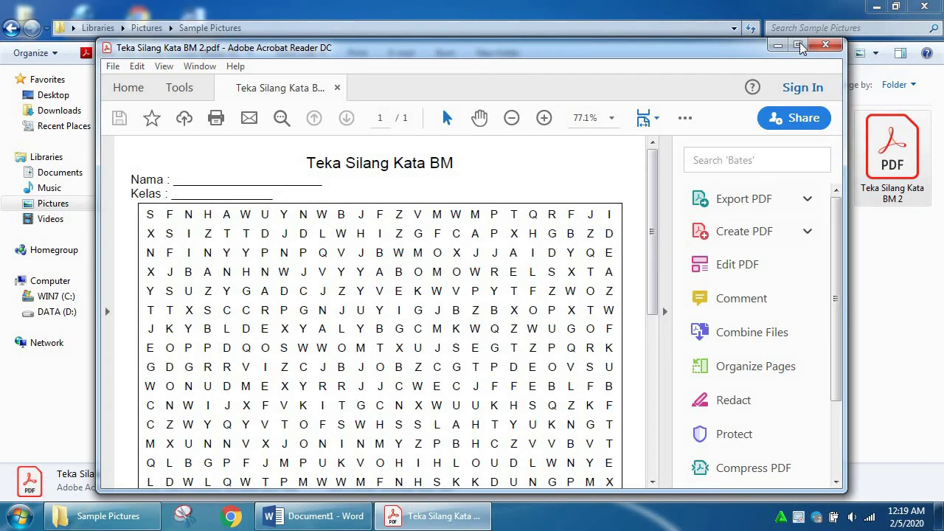
left_click(799, 46)
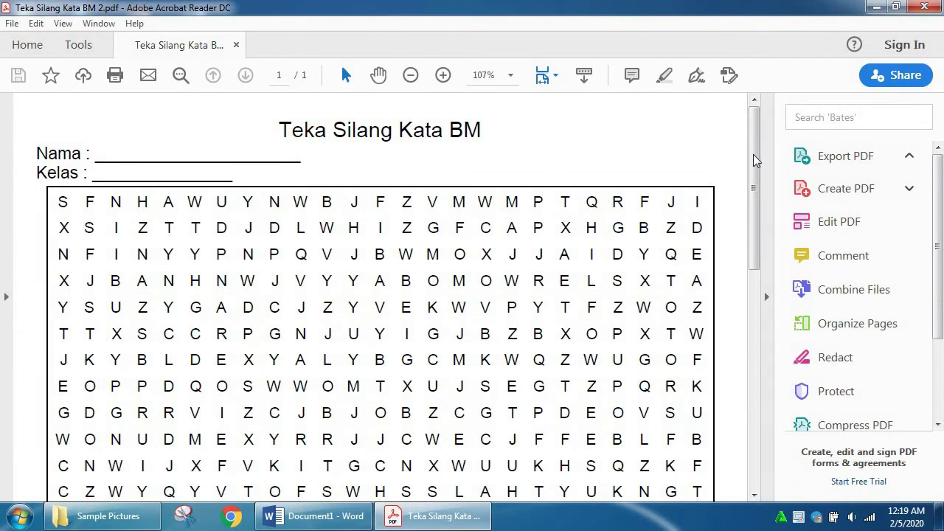
left_click_drag(755, 161, 752, 305)
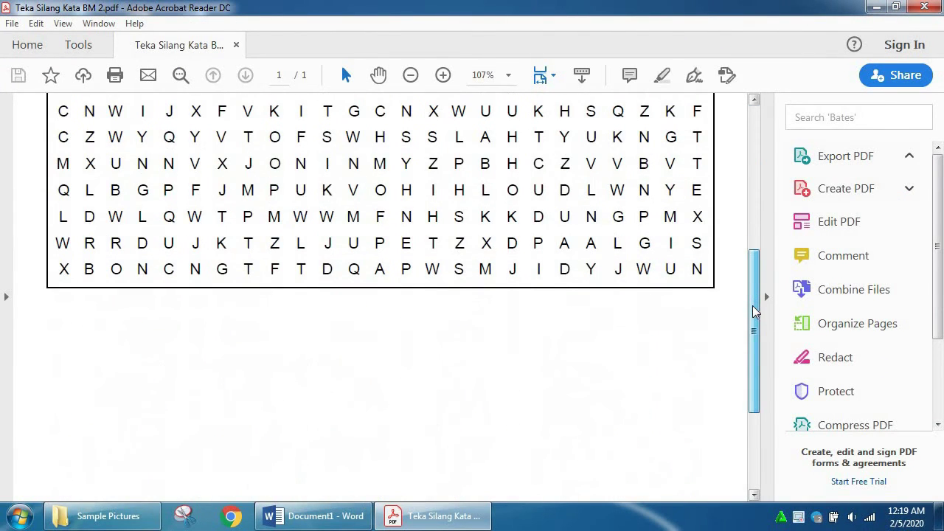
left_click(753, 143)
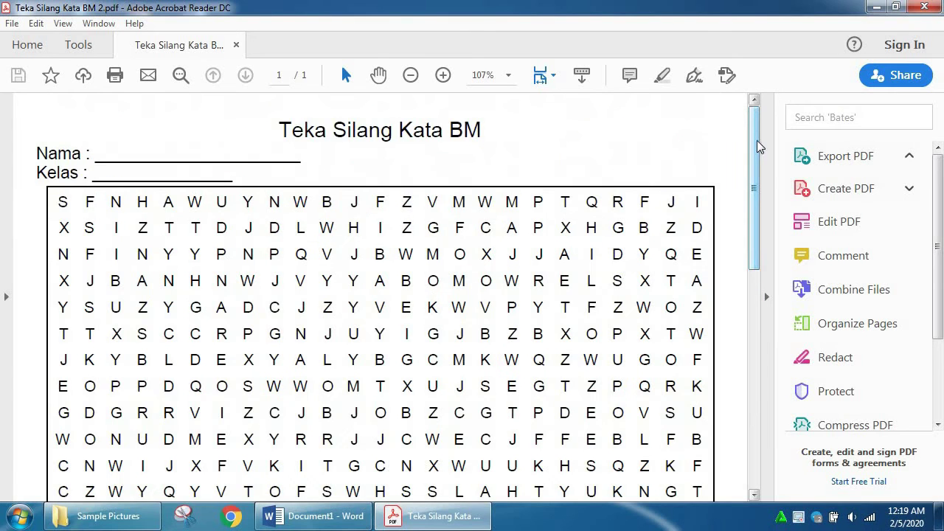
left_click(931, 6)
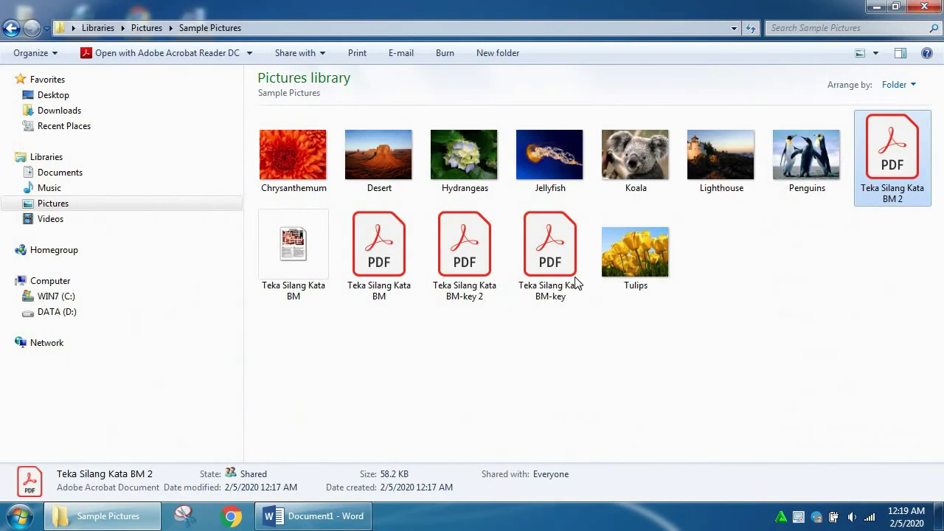
Step: Open the word search answer key "Teka Silang Kata BM-key 2", check its letter grid for marked answers, and close it
double_click(459, 264)
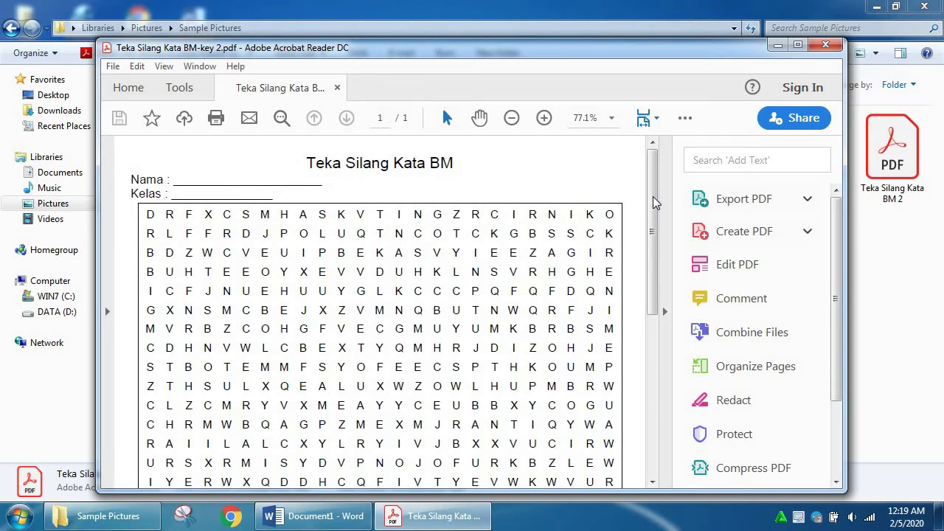
mouse_move(655, 202)
left_mouse_down()
mouse_move(653, 253)
mouse_move(655, 215)
left_mouse_up()
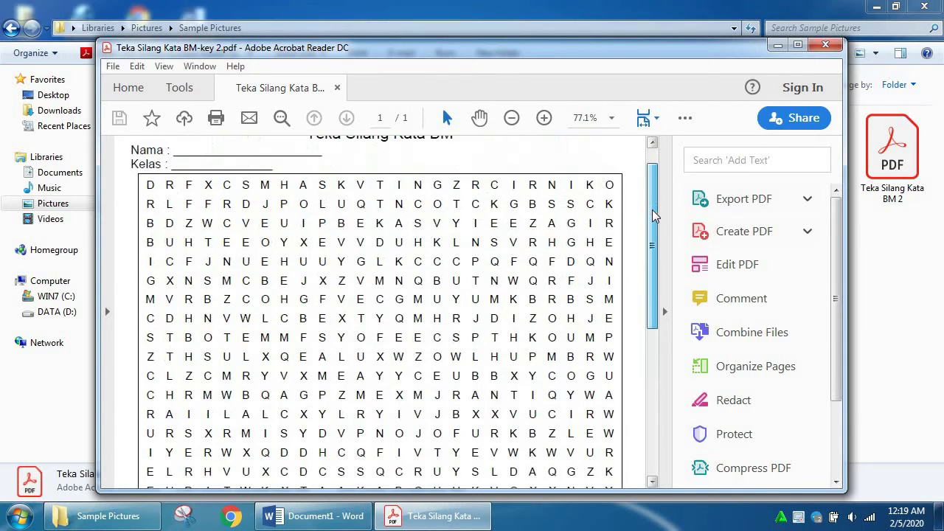
scroll(665, 156, "up", 1)
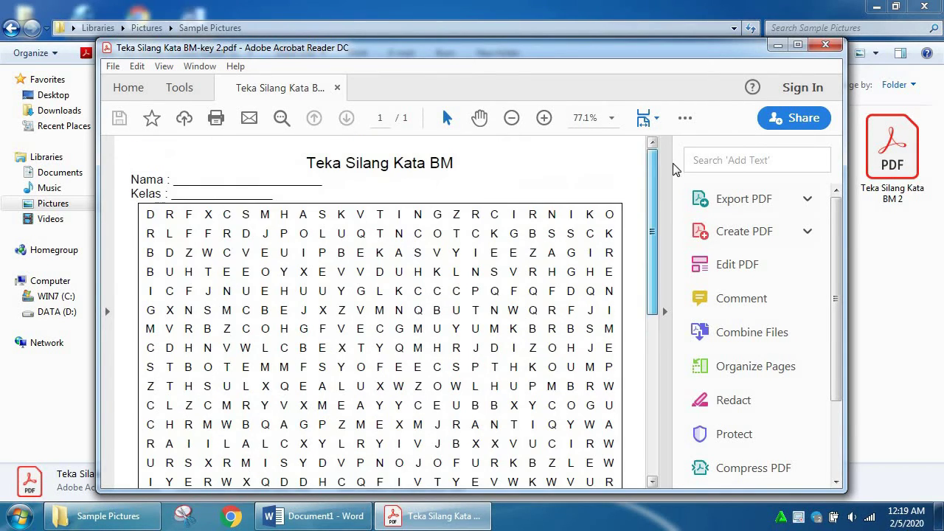
left_click(836, 45)
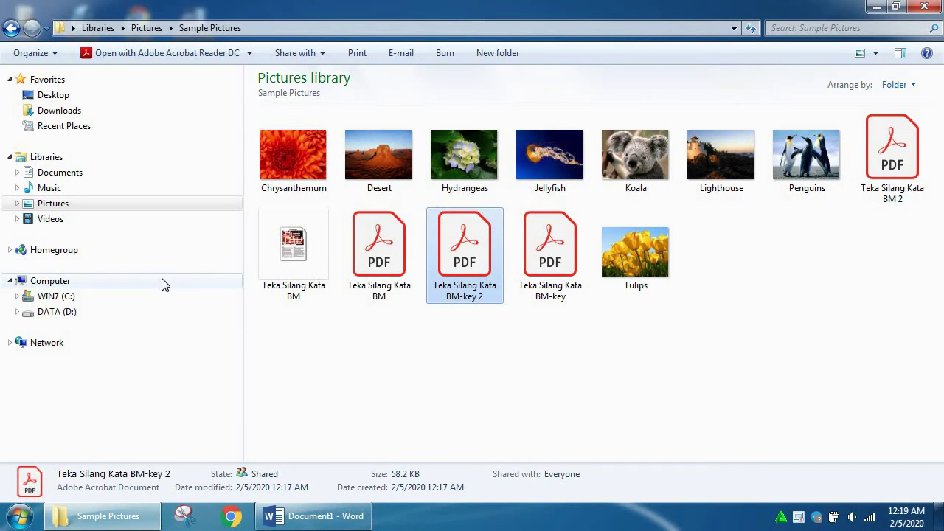
Step: Reopen the saved "Teka Silang Kata BM" project in Crossword Forge, maximize it and check the area below the word search grid
left_click(299, 265)
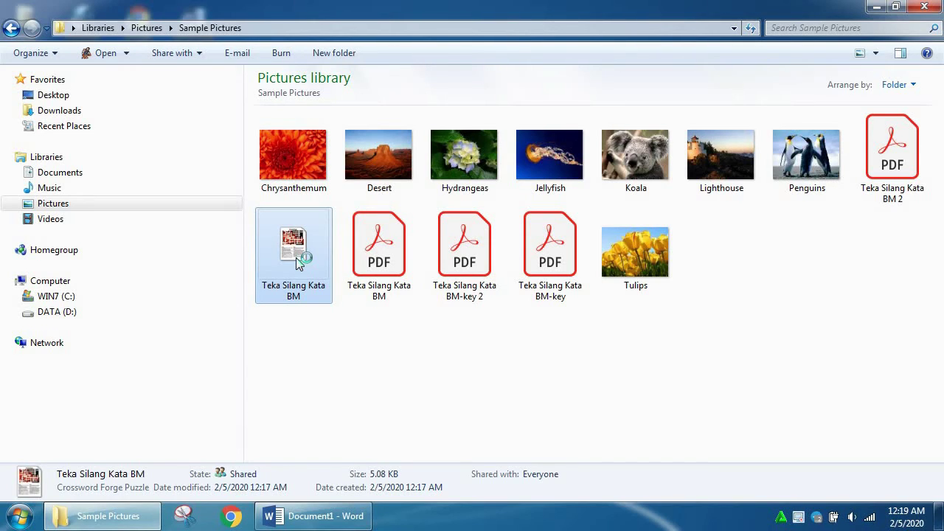
double_click(299, 264)
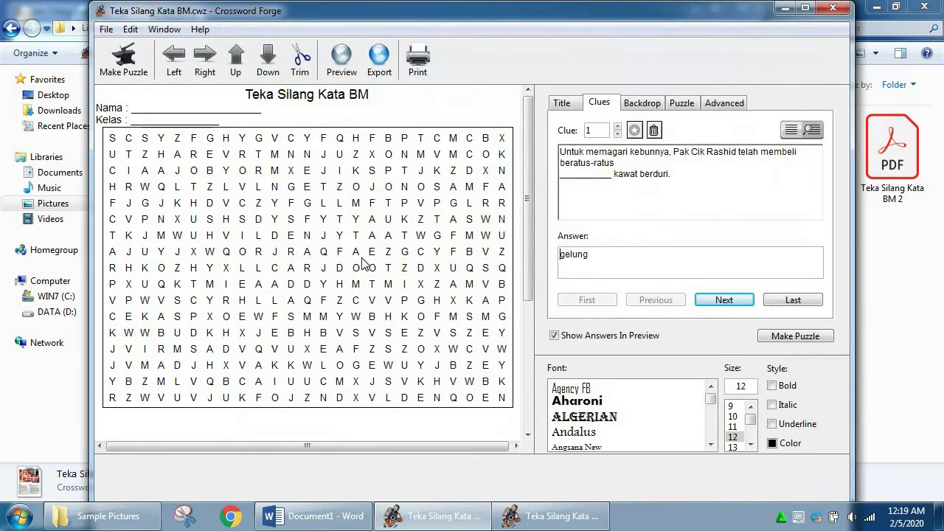
left_click(805, 7)
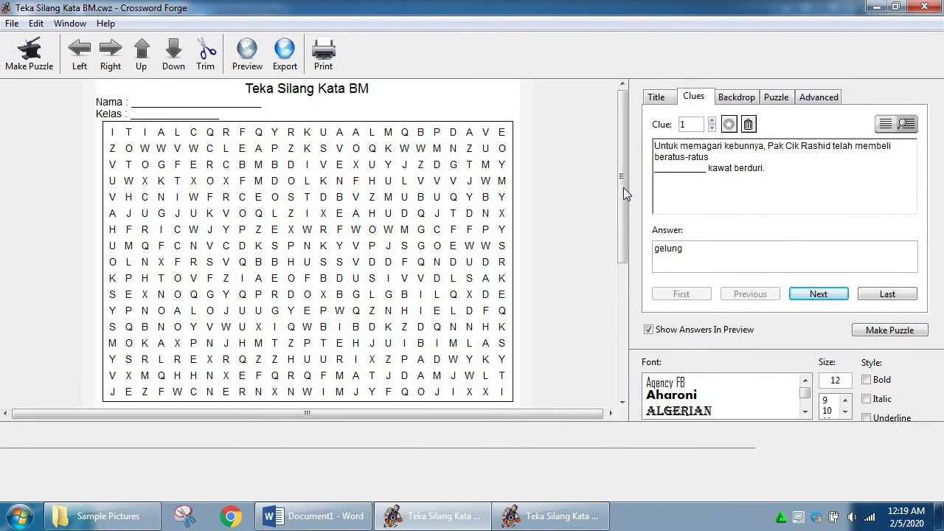
scroll(622, 272, "down", 3)
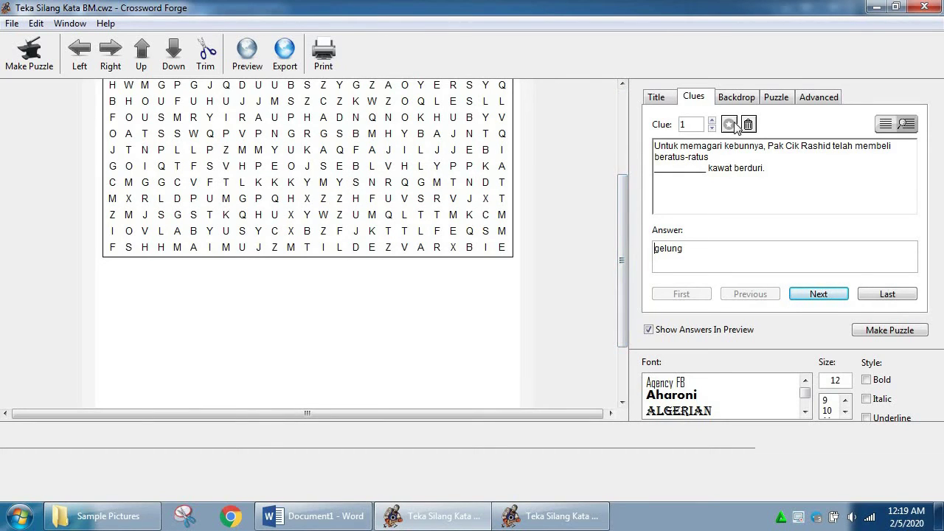
Step: Set the word search to show clues instead of the word bank, regenerate the puzzle and check the marked answers
left_click(776, 99)
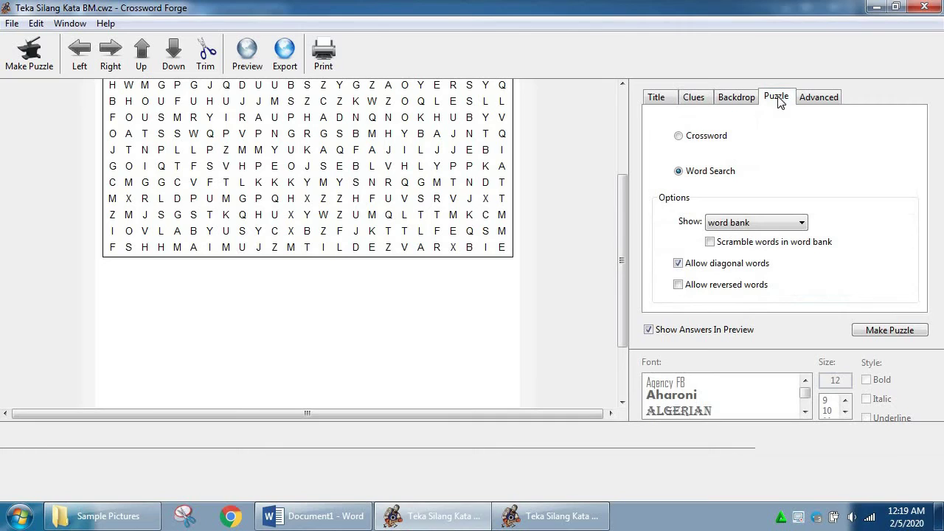
left_click(800, 222)
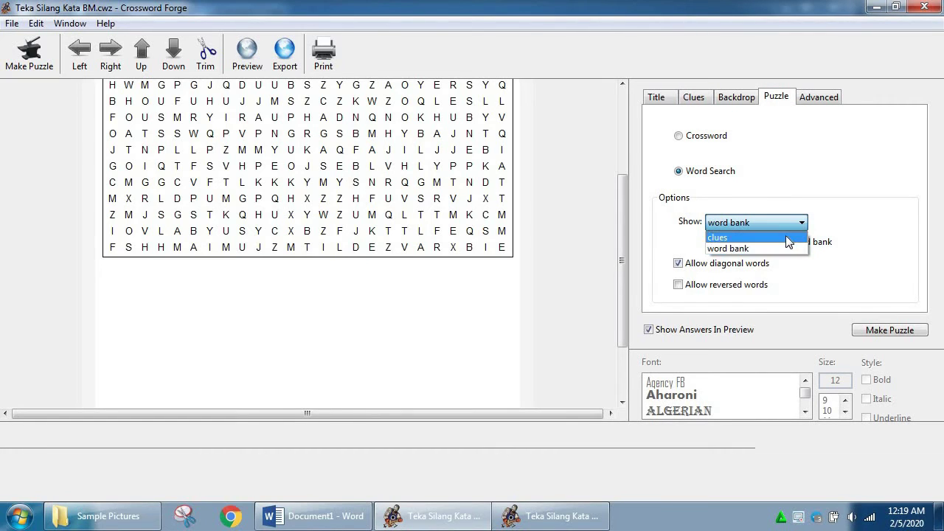
left_click(787, 237)
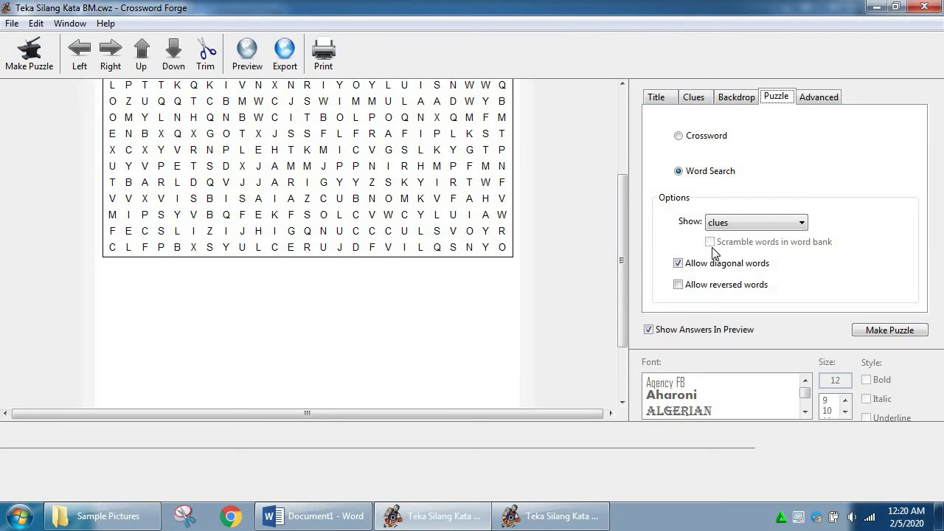
left_click(889, 331)
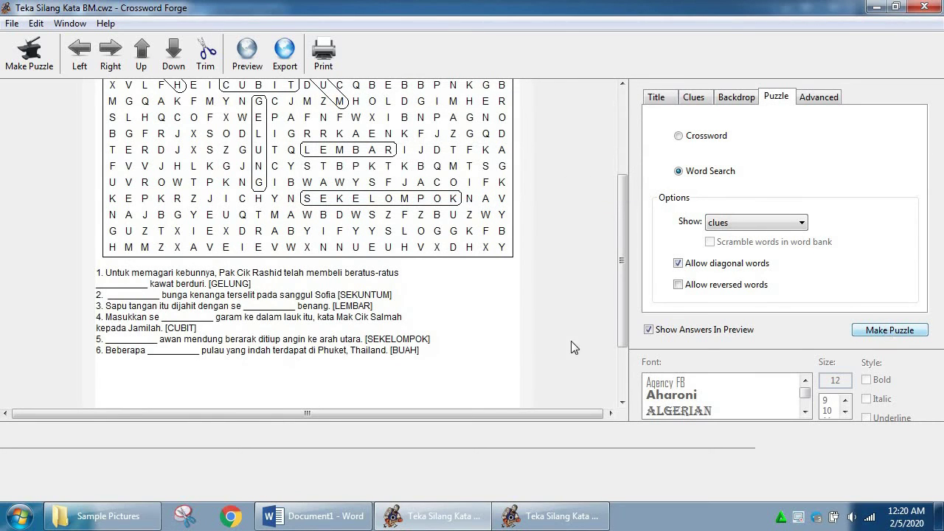
left_click_drag(622, 201, 623, 138)
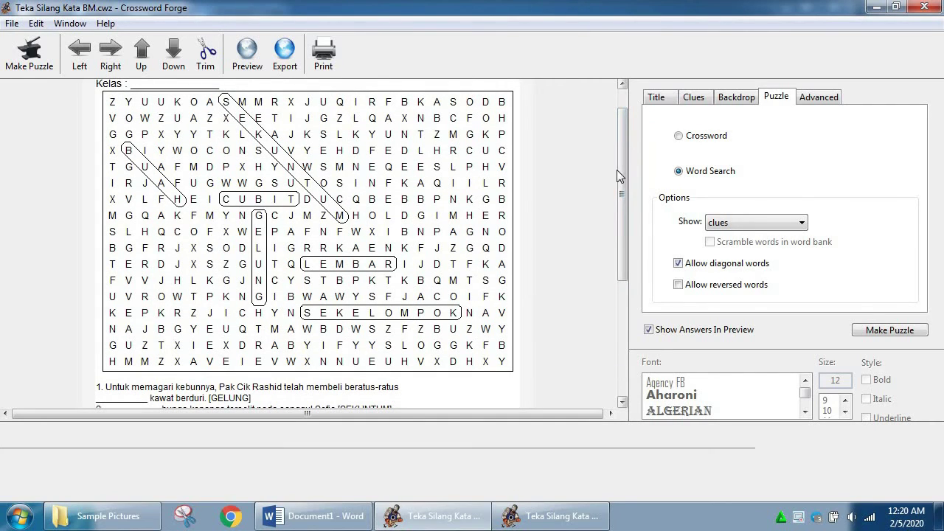
Step: Check the clues below the word search grid and export the whole puzzle as a PDF named "Teka Silang Kata BM 3" in My Documents
left_click_drag(622, 174, 619, 236)
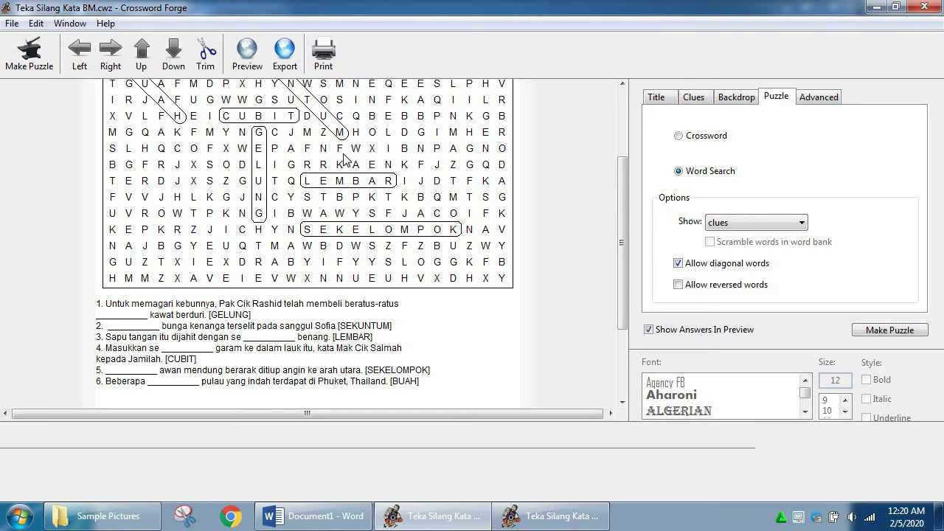
left_click(281, 65)
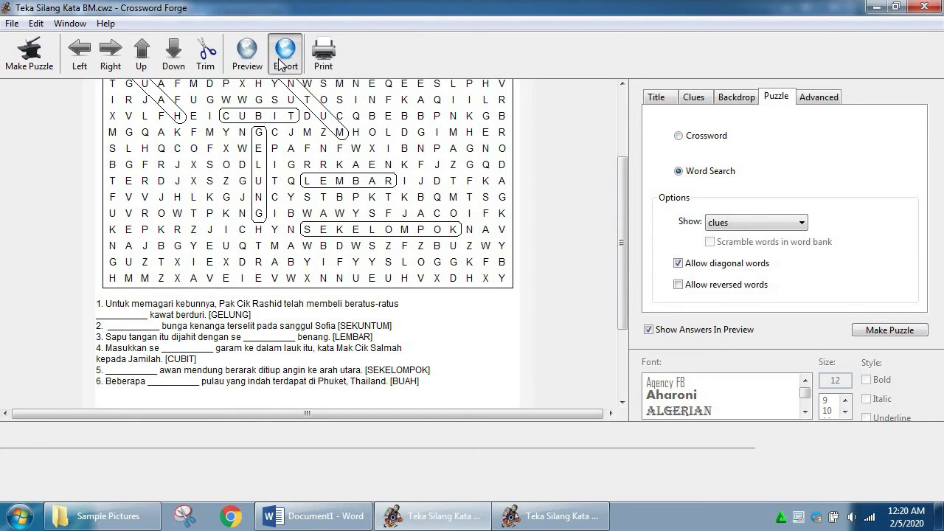
left_click(205, 122)
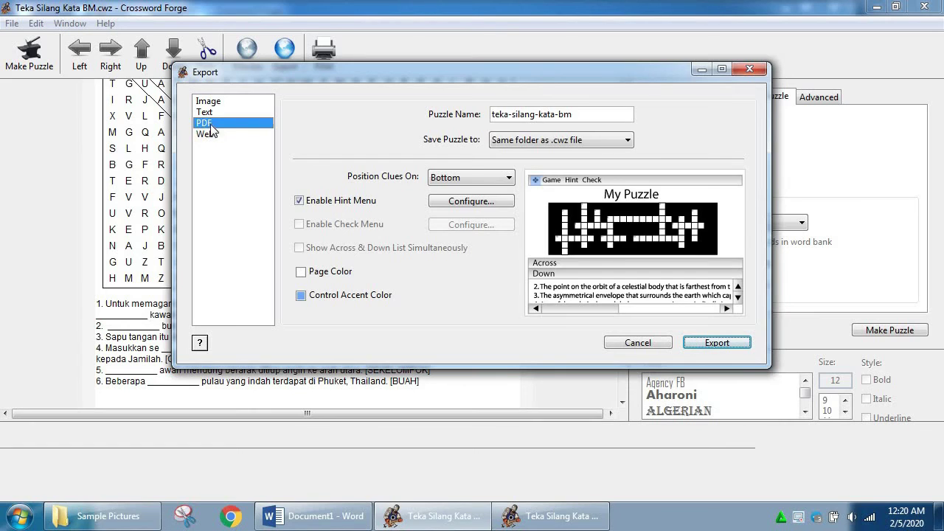
left_click(713, 344)
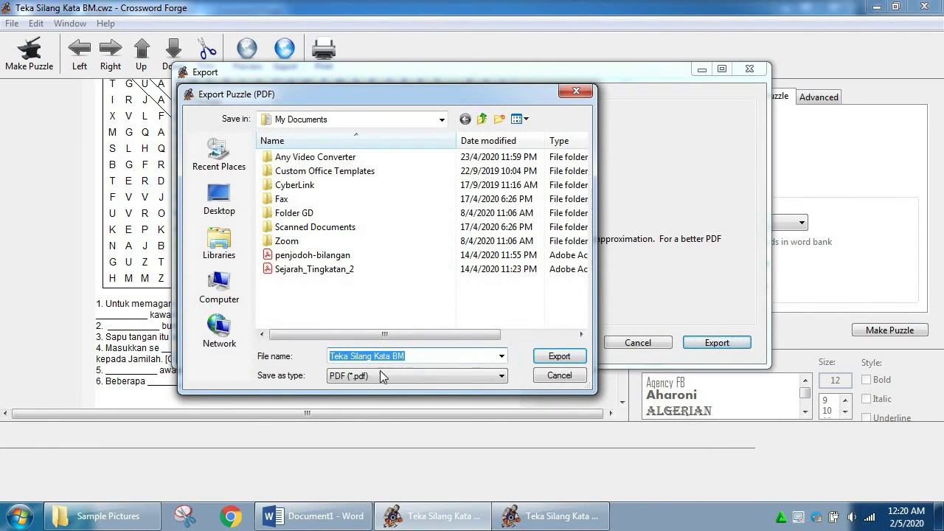
left_click(421, 355)
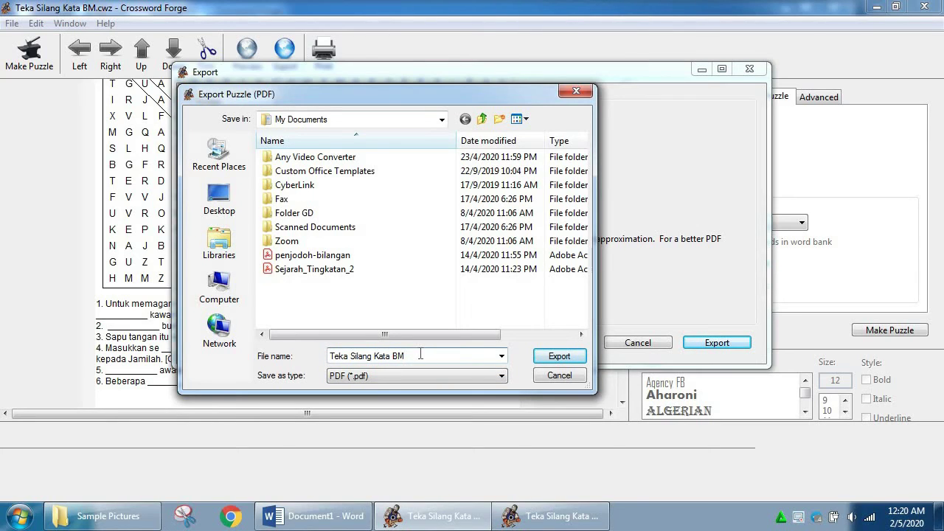
type("3")
left_click(569, 356)
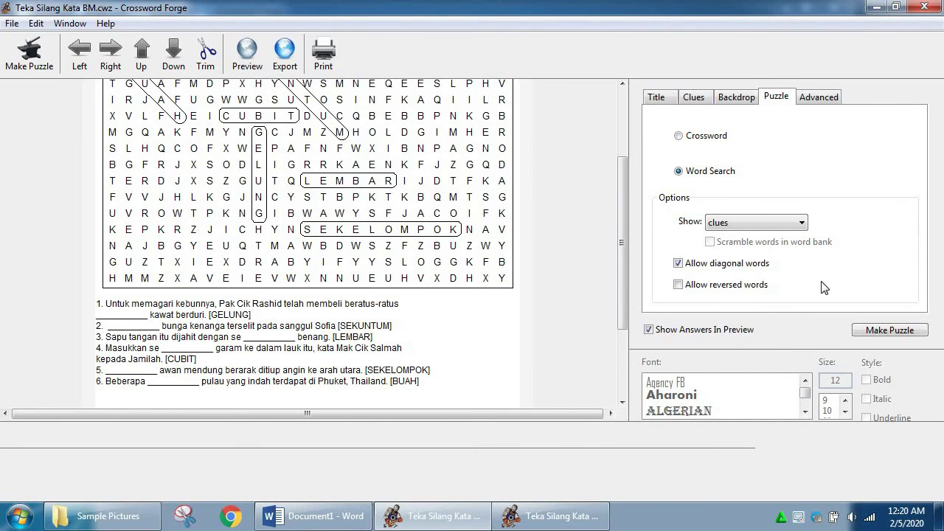
Step: Export the word search's answer key as a PDF named "Teka Silang Kata BM-key 3" in My Documents
left_click(286, 65)
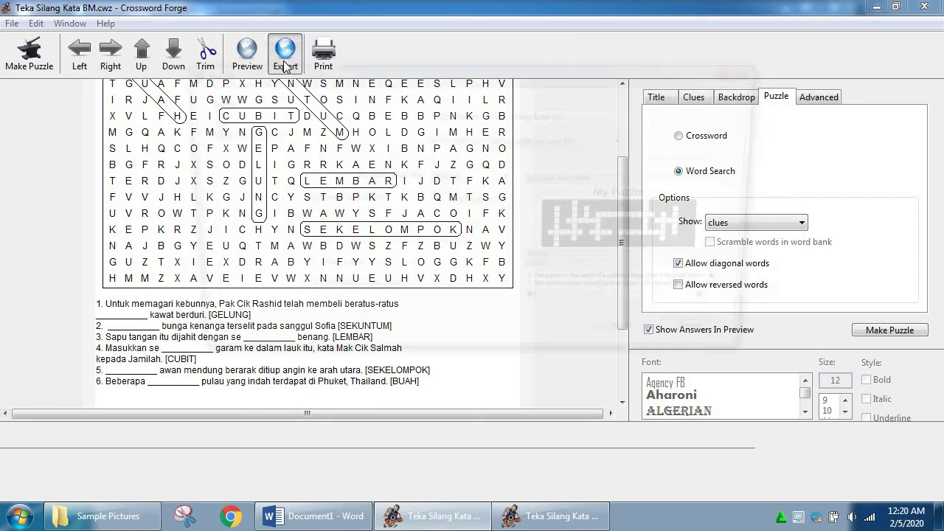
left_click(214, 124)
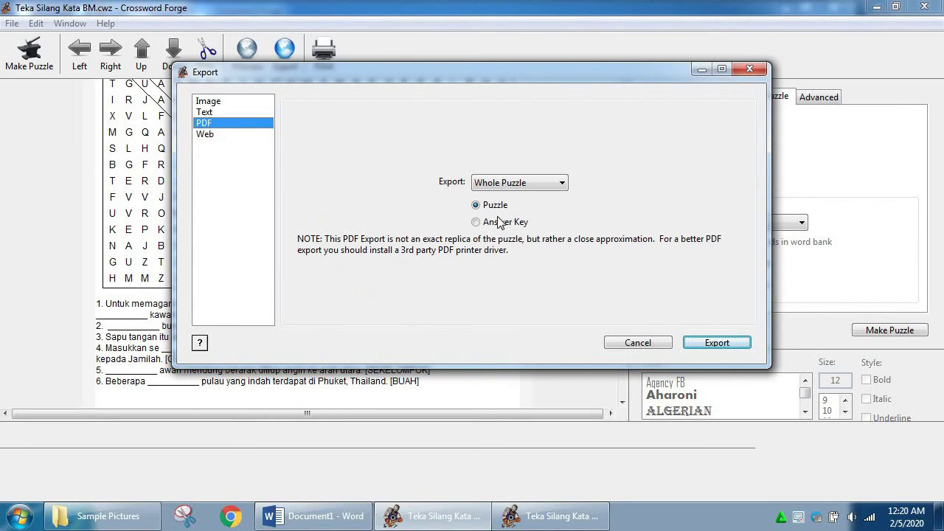
left_click(501, 223)
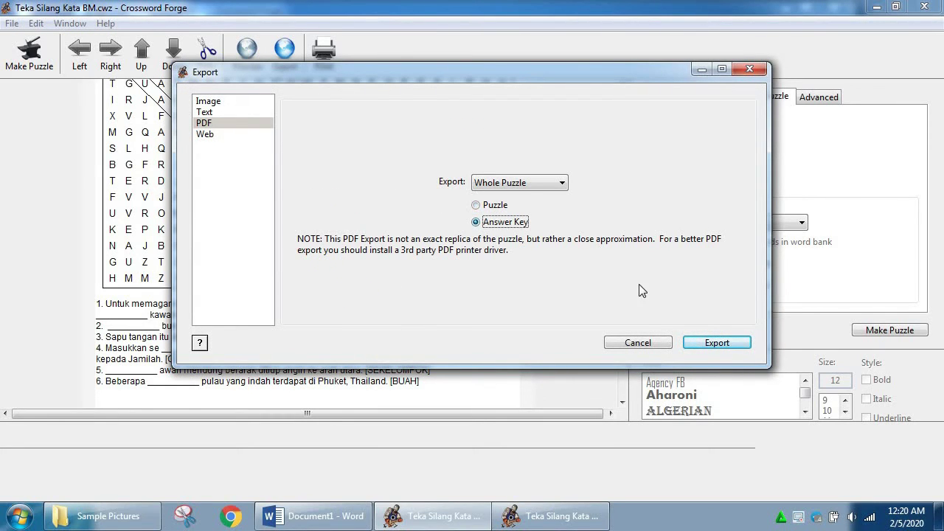
left_click(720, 344)
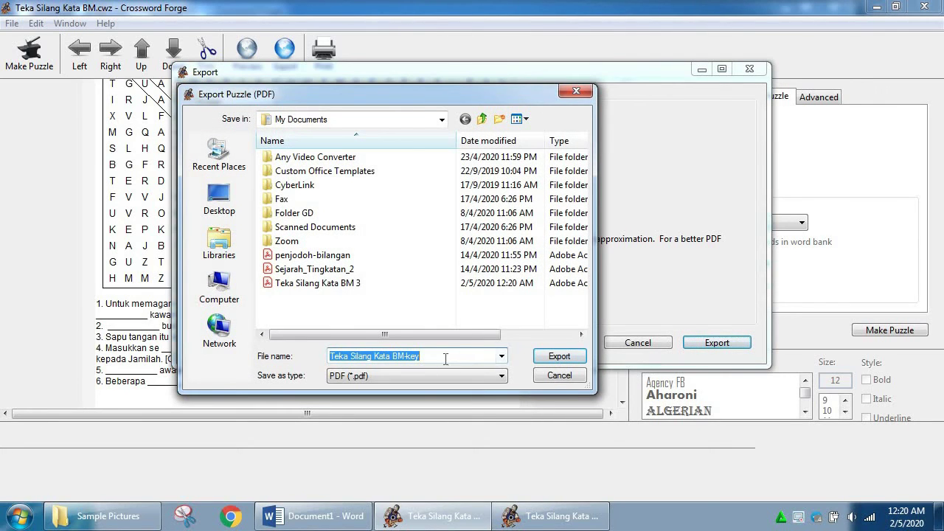
left_click(446, 358)
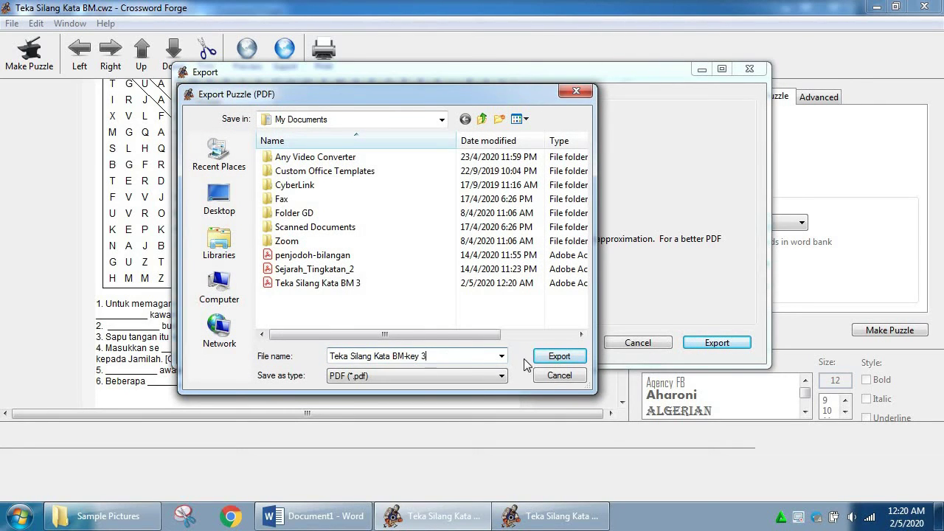
left_click(558, 357)
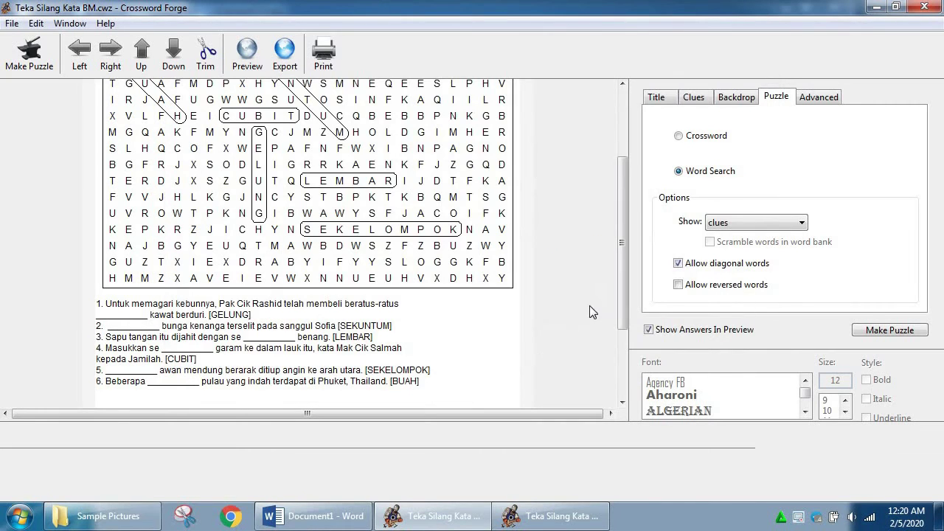
Step: Close the maximized word search project and switch to the Documents library in Windows Explorer
left_click(926, 9)
left_click(409, 286)
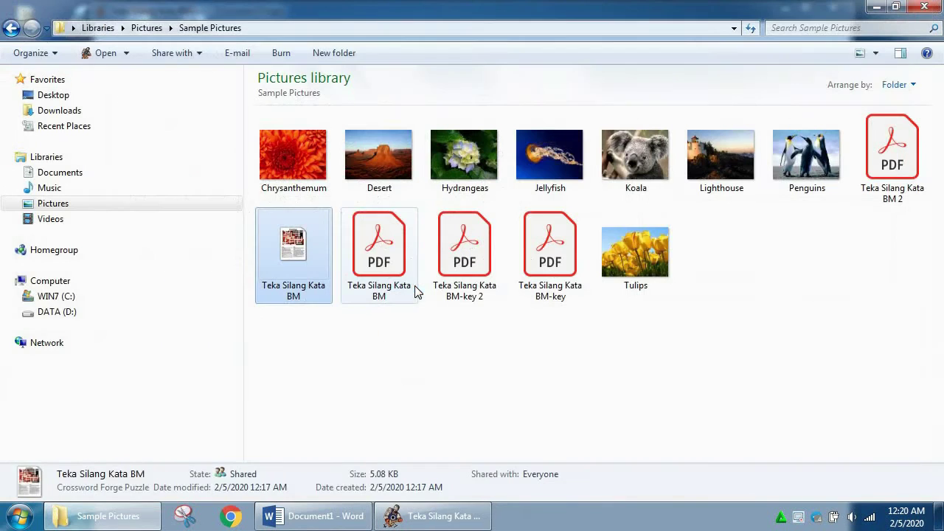
left_click(68, 174)
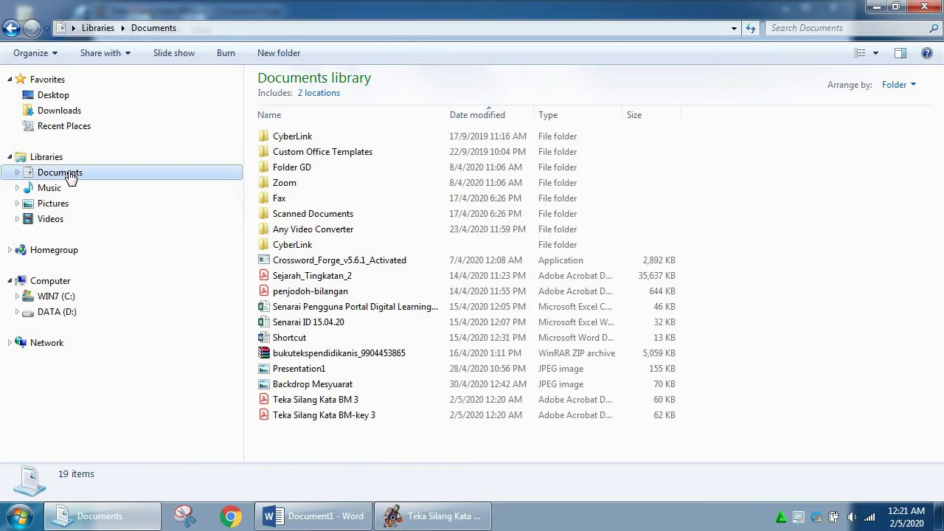
Step: Open the PDF "Teka Silang Kata BM 3", maximize it, examine the letter grid and the clues below it, and close it
double_click(325, 401)
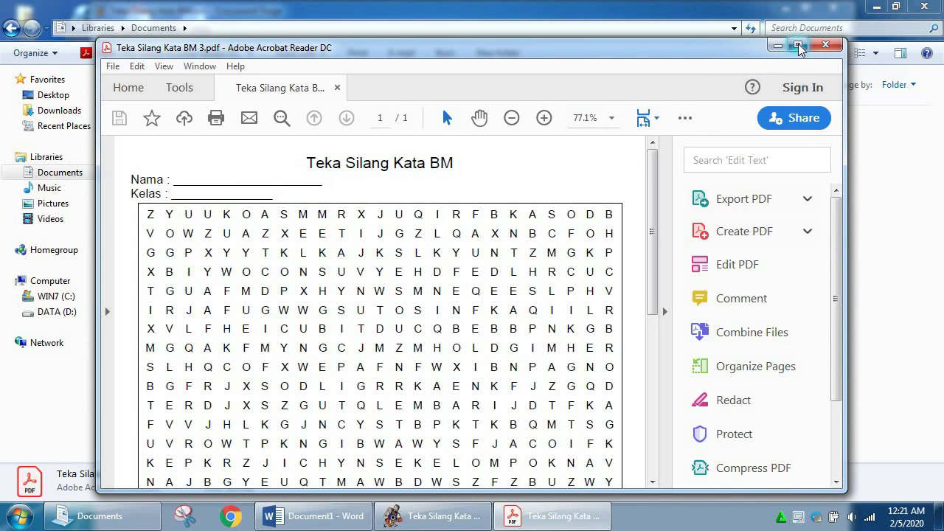
left_click(797, 45)
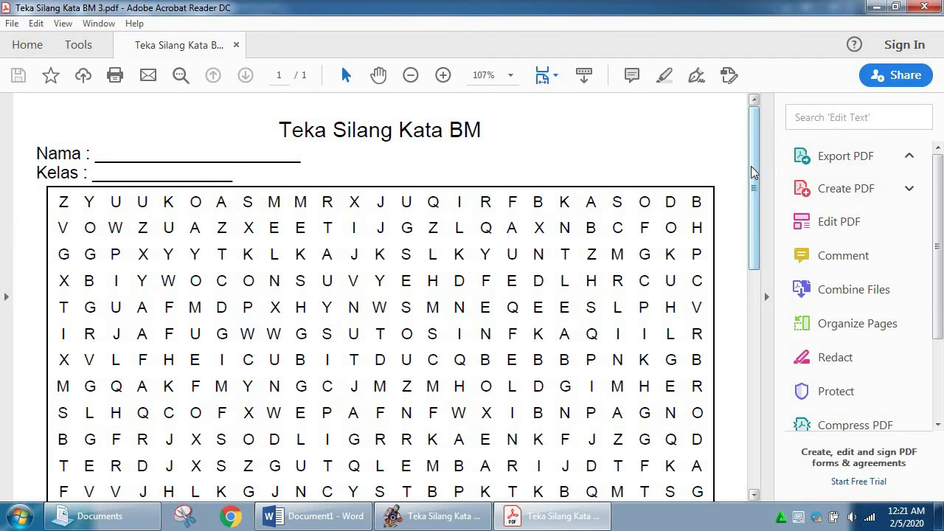
left_click_drag(751, 166, 747, 317)
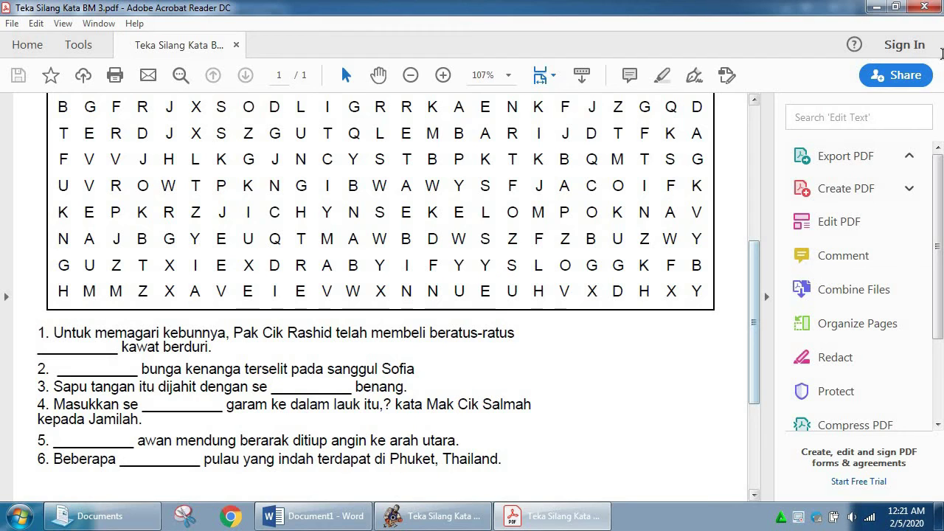
left_click(928, 6)
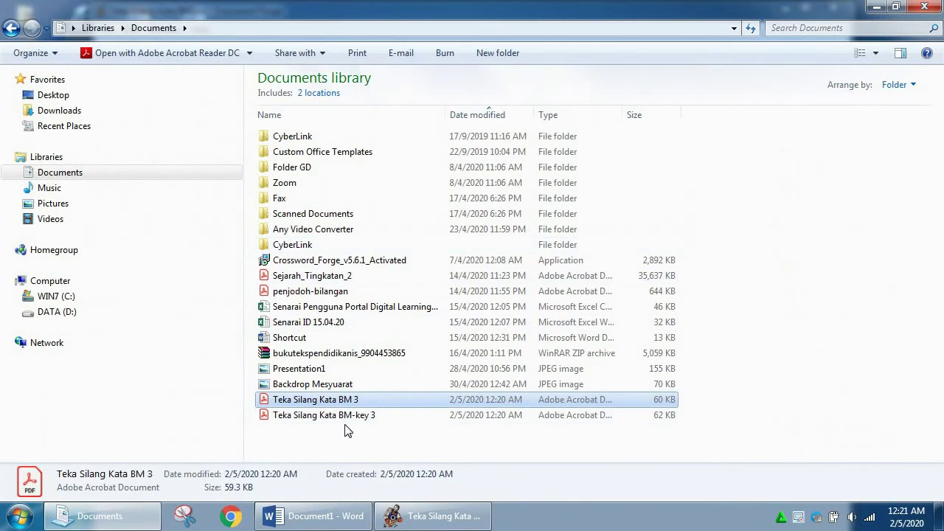
Step: Open "Teka Silang Kata BM-key 3", check the marked answers, and close it along with the file browser and the remaining Crossword Forge window
double_click(353, 417)
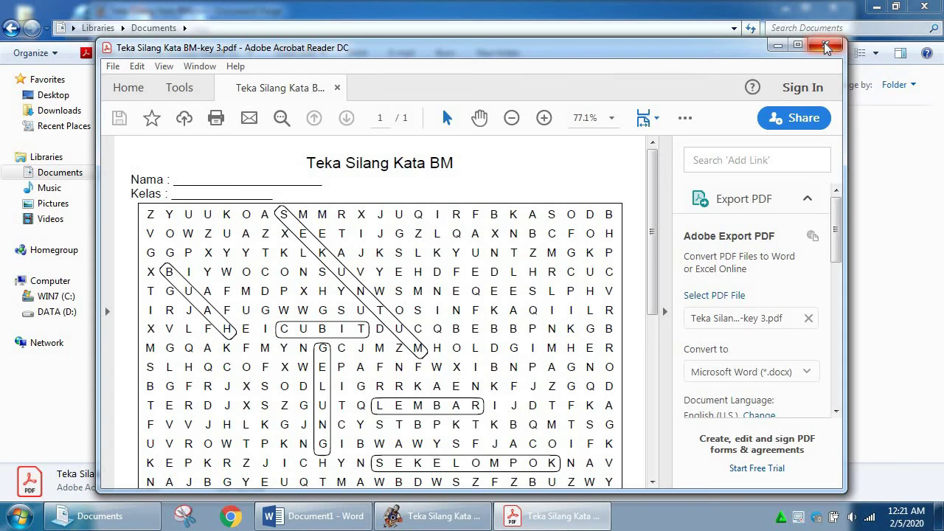
left_click(826, 48)
left_click(932, 4)
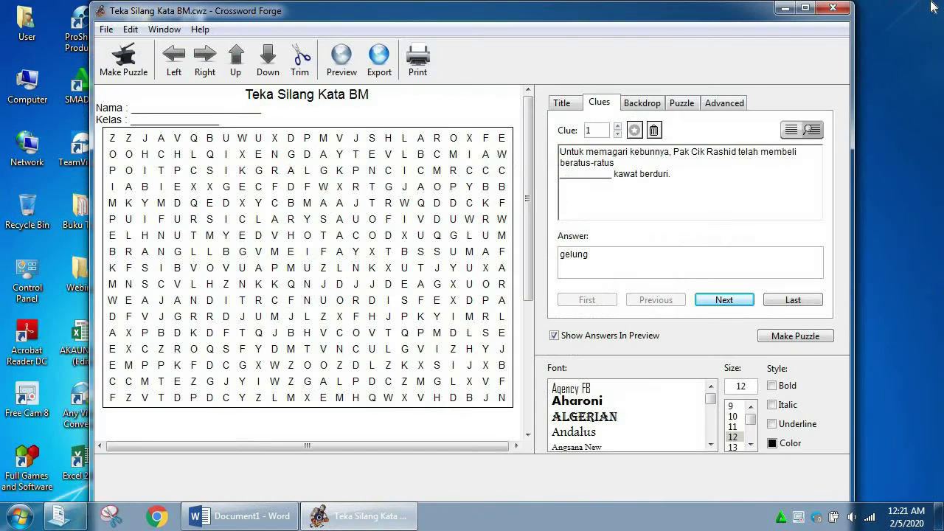
left_click(839, 7)
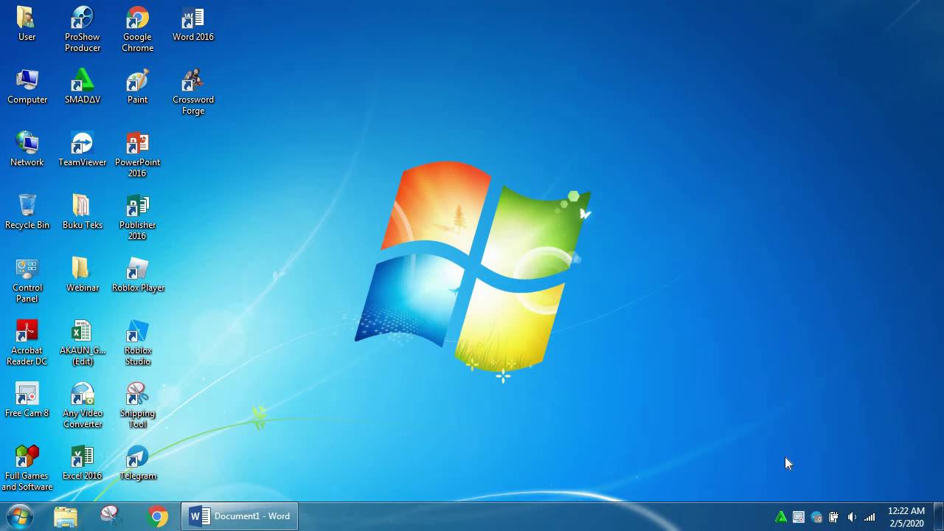